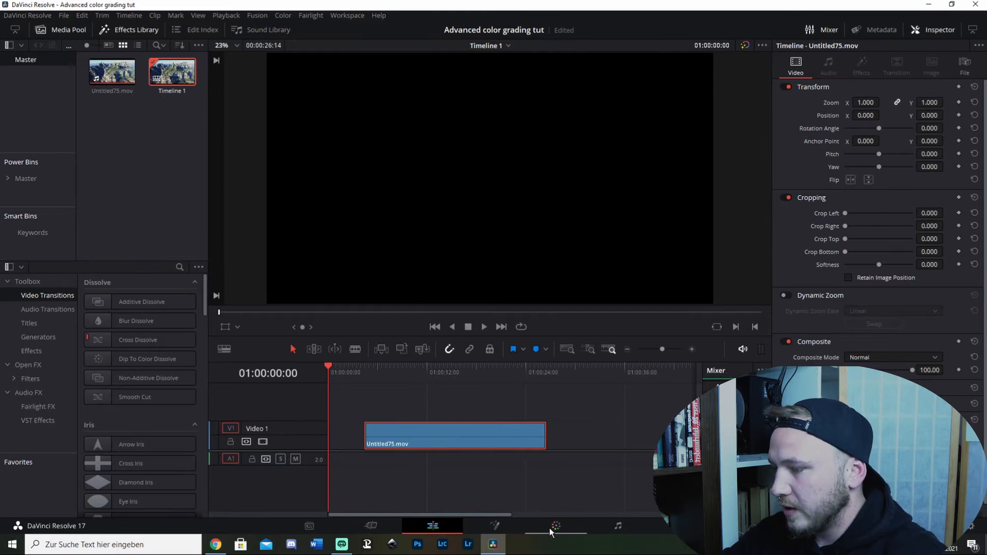
Switch to the Color page, add a serial node after the clip's first node, and label it "look"
{"action": "left_click", "coordinate": [551, 530]}
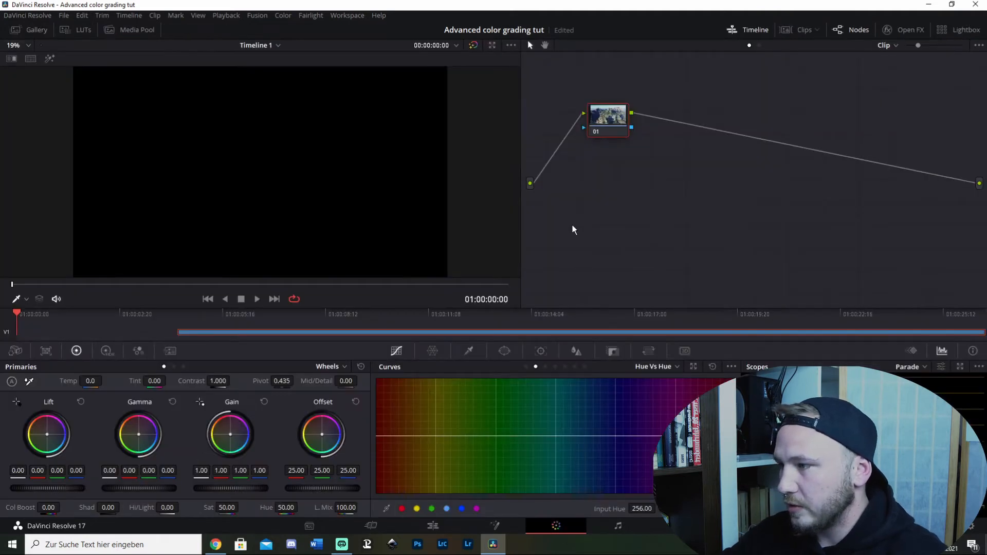
{"action": "left_click_drag", "start_coordinate": [604, 123], "coordinate": [579, 164]}
{"action": "key", "text": "alt+s"}
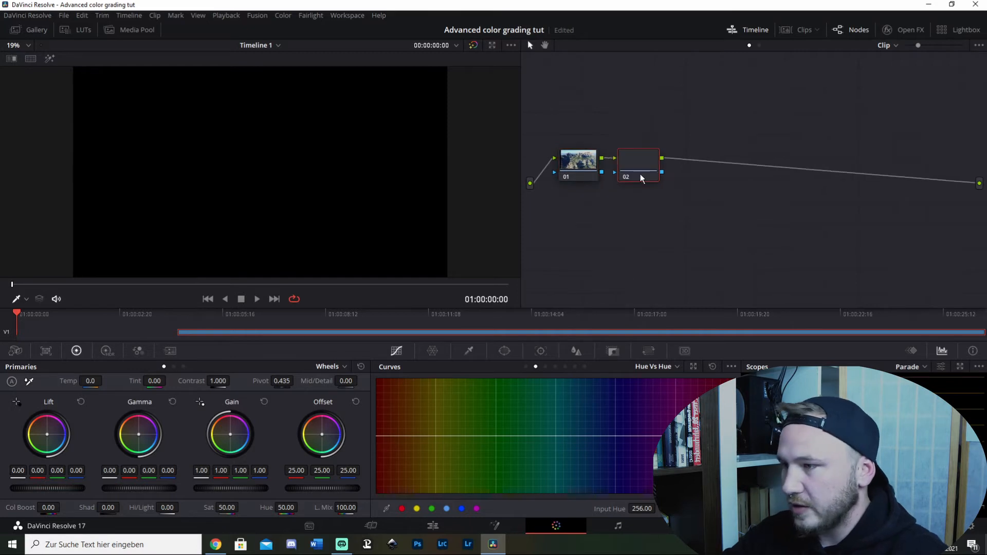
{"action": "right_click", "coordinate": [638, 168]}
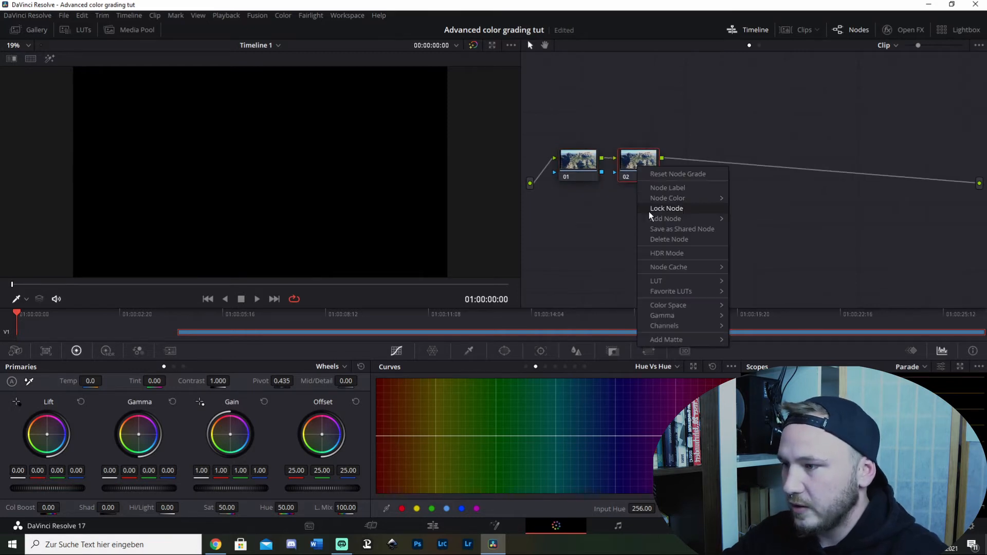
{"action": "left_click", "coordinate": [671, 188]}
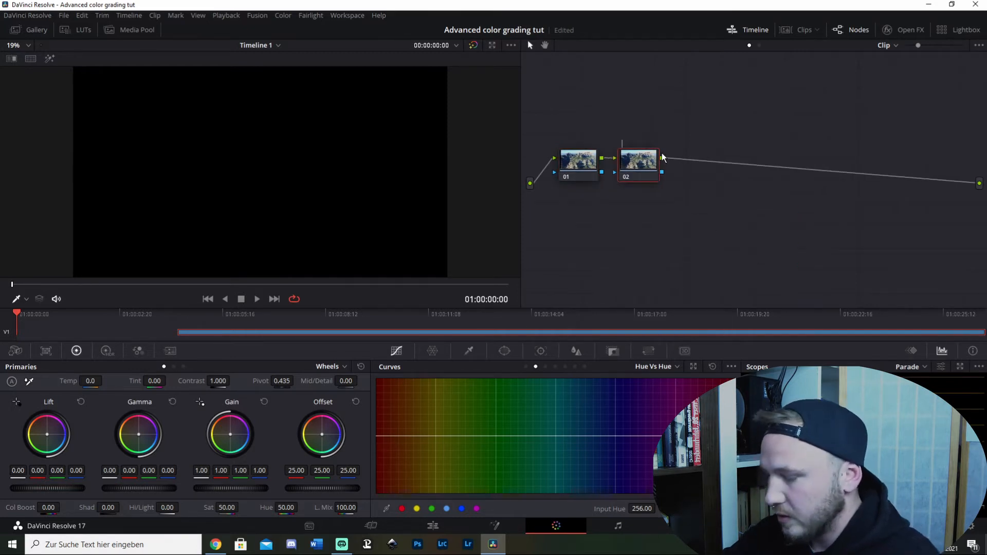
{"action": "type", "text": "look"}
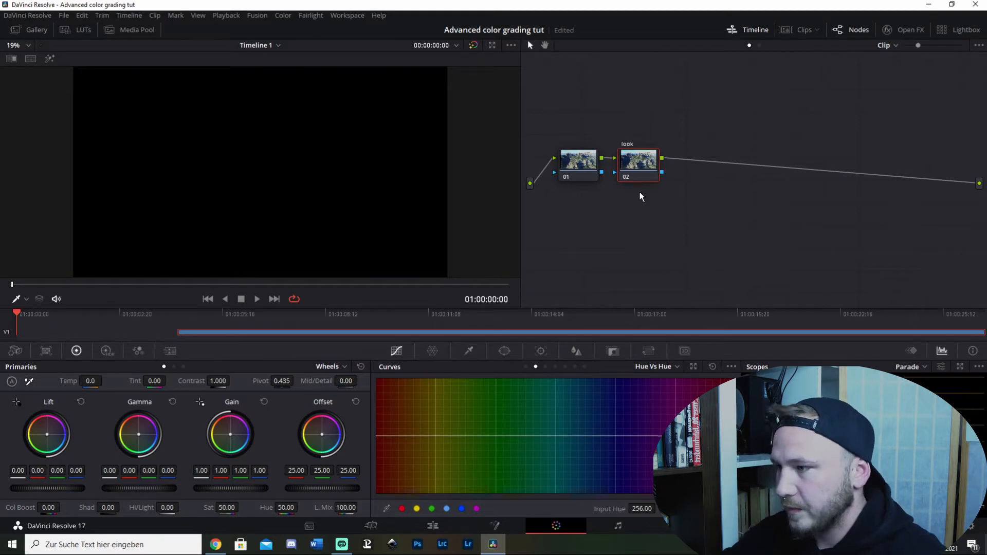
Label the first node in the graph "exposure"
{"action": "left_click", "coordinate": [572, 171]}
{"action": "right_click", "coordinate": [571, 168]}
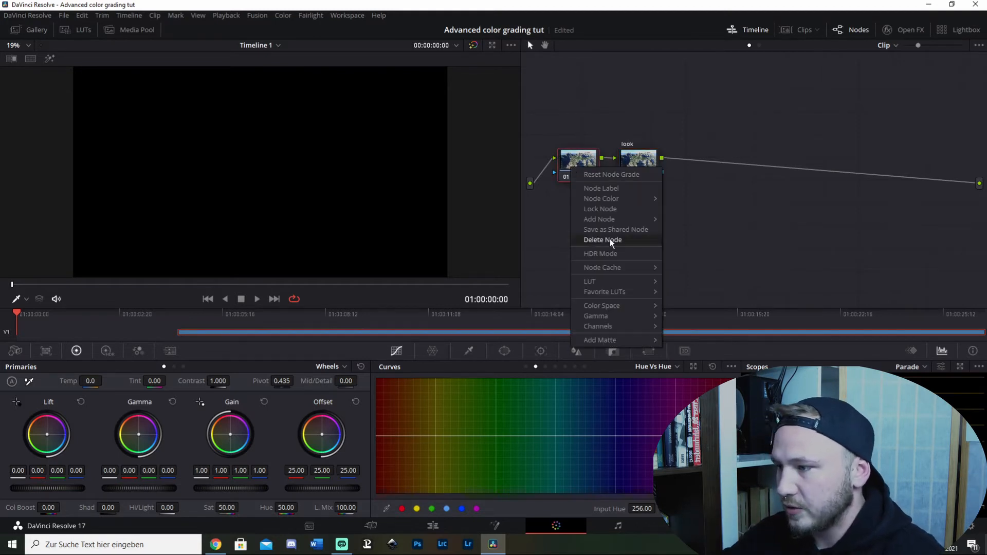
{"action": "left_click", "coordinate": [603, 189]}
{"action": "type", "text": "exposure"}
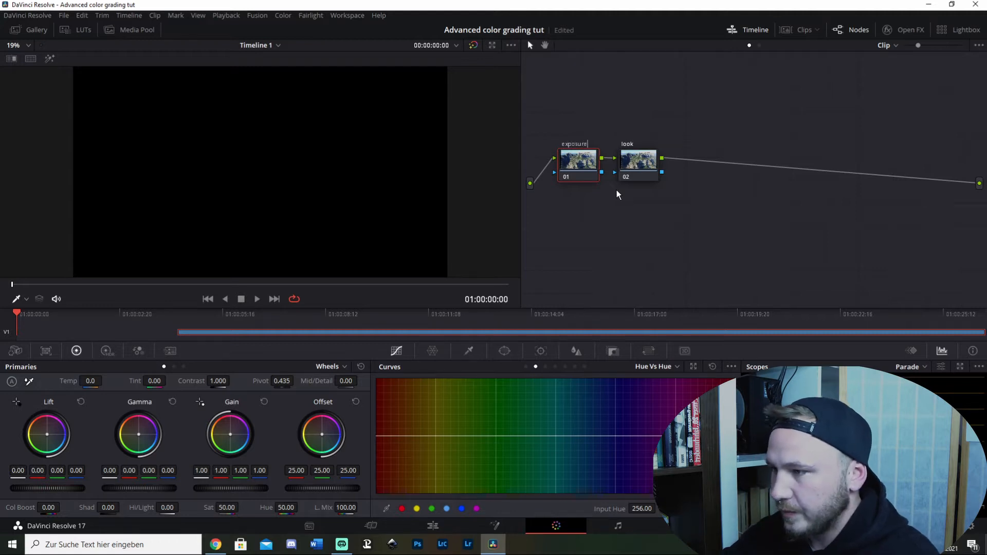
{"action": "key", "text": "Return"}
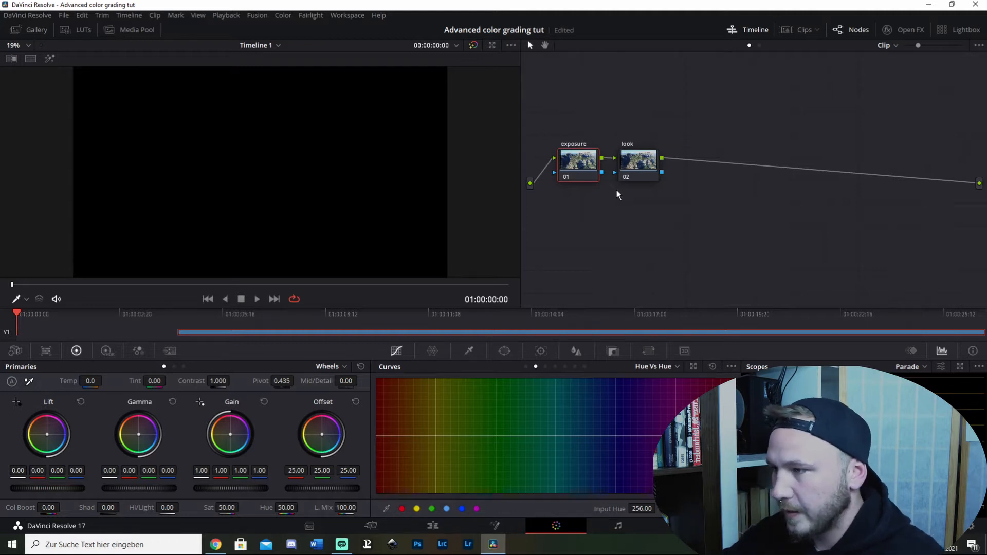
Move the exposure and look nodes side by side to the upper part of the node graph
{"action": "left_click", "coordinate": [625, 169]}
{"action": "mouse_move", "coordinate": [633, 166]}
{"action": "left_mouse_down"}
{"action": "mouse_move", "coordinate": [664, 158]}
{"action": "mouse_move", "coordinate": [647, 156]}
{"action": "left_mouse_up"}
{"action": "left_click_drag", "start_coordinate": [574, 161], "coordinate": [574, 94]}
{"action": "left_click_drag", "start_coordinate": [660, 145], "coordinate": [664, 100]}
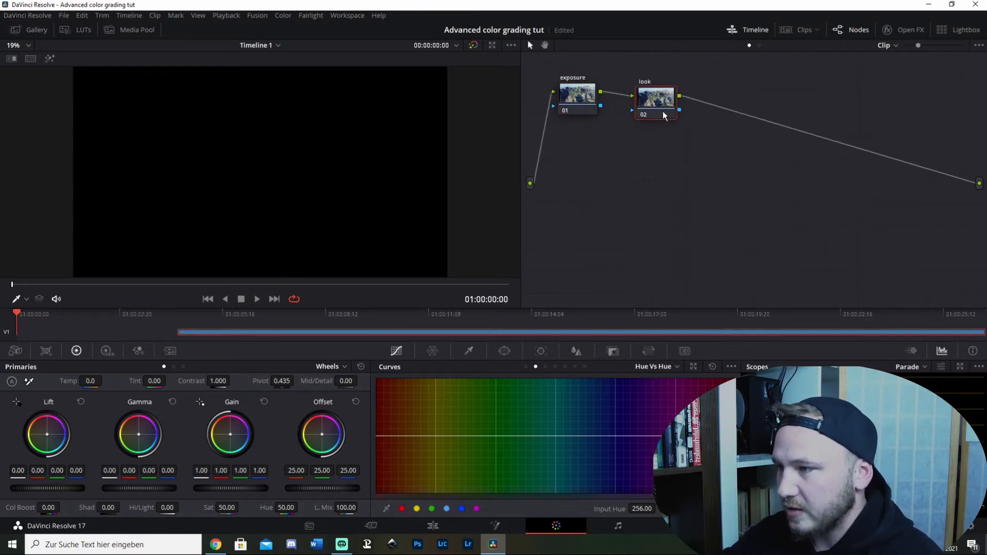
Add a parallel node to the look node, space the two apart, and label the new one "green"
{"action": "key", "text": "alt+p"}
{"action": "left_click_drag", "start_coordinate": [671, 103], "coordinate": [668, 88]}
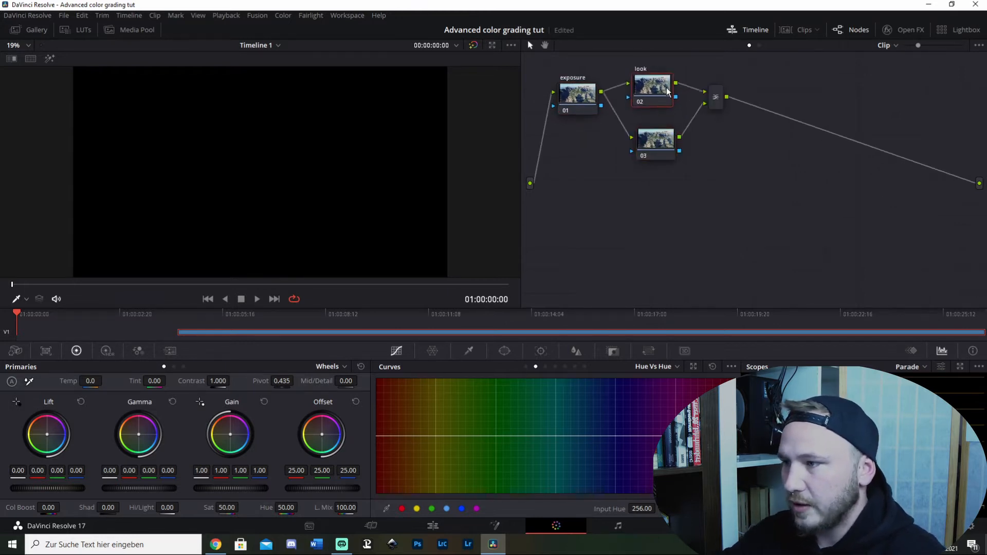
{"action": "left_click_drag", "start_coordinate": [659, 152], "coordinate": [659, 150]}
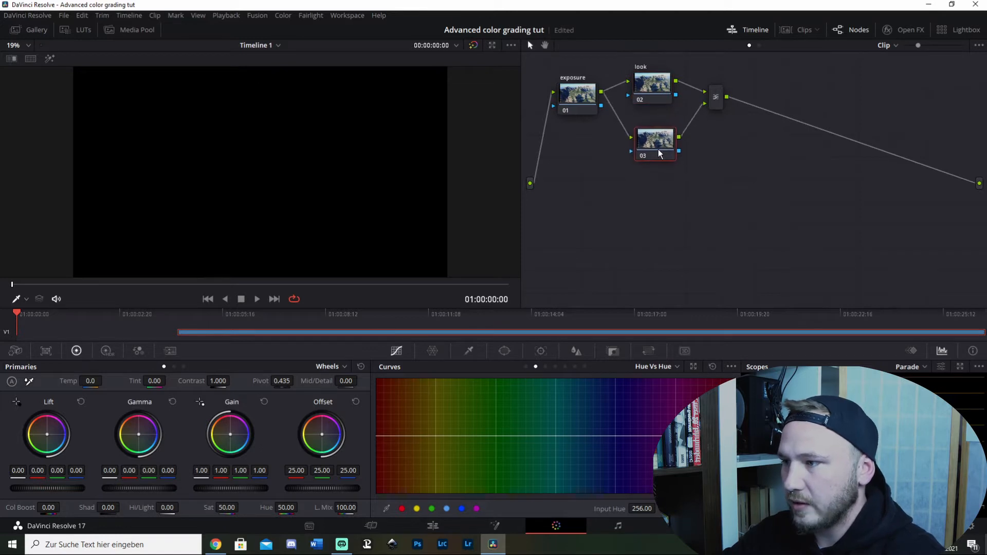
{"action": "right_click", "coordinate": [658, 149]}
{"action": "left_click", "coordinate": [683, 164]}
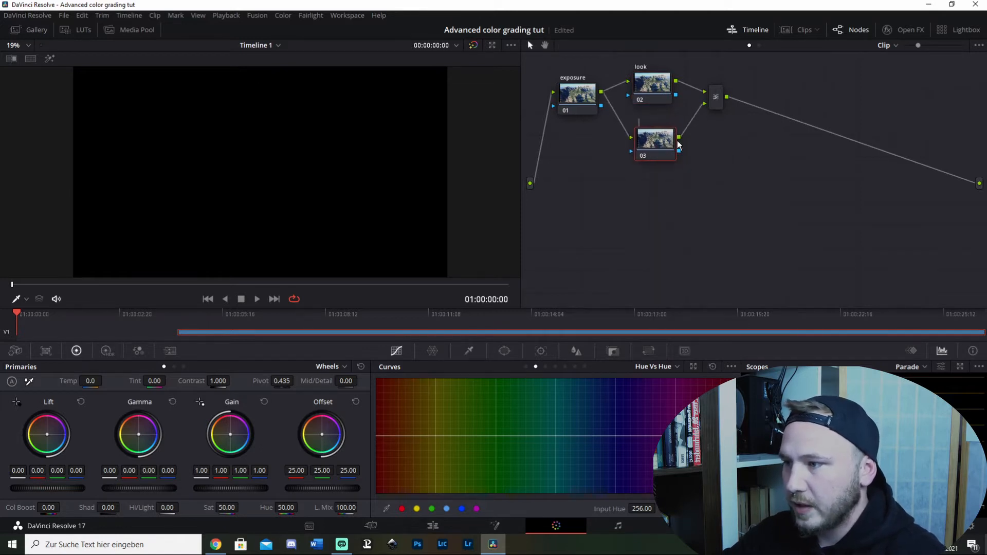
{"action": "type", "text": "green"}
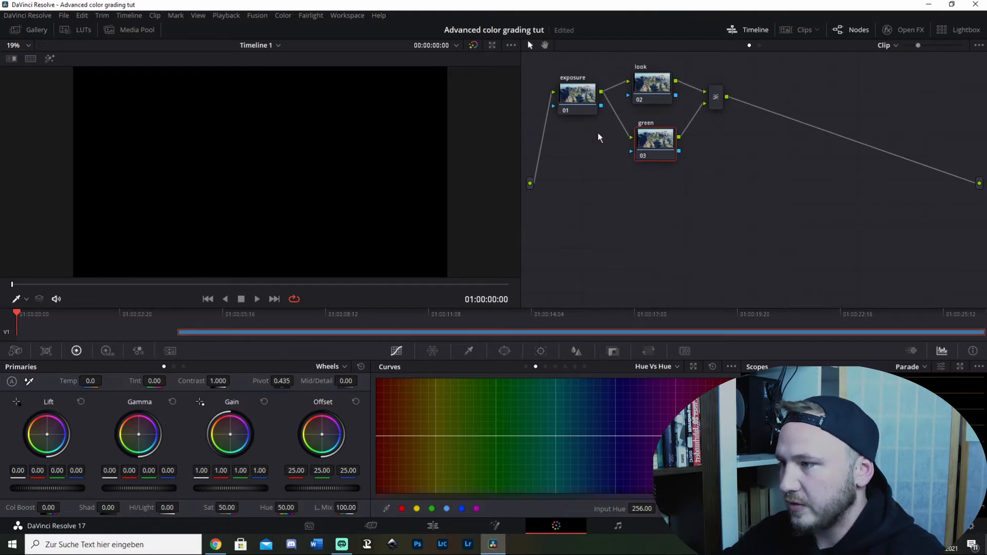
Select the exposure node and move the playhead to about the middle of the clip to show the mountain footage
{"action": "left_click", "coordinate": [578, 105]}
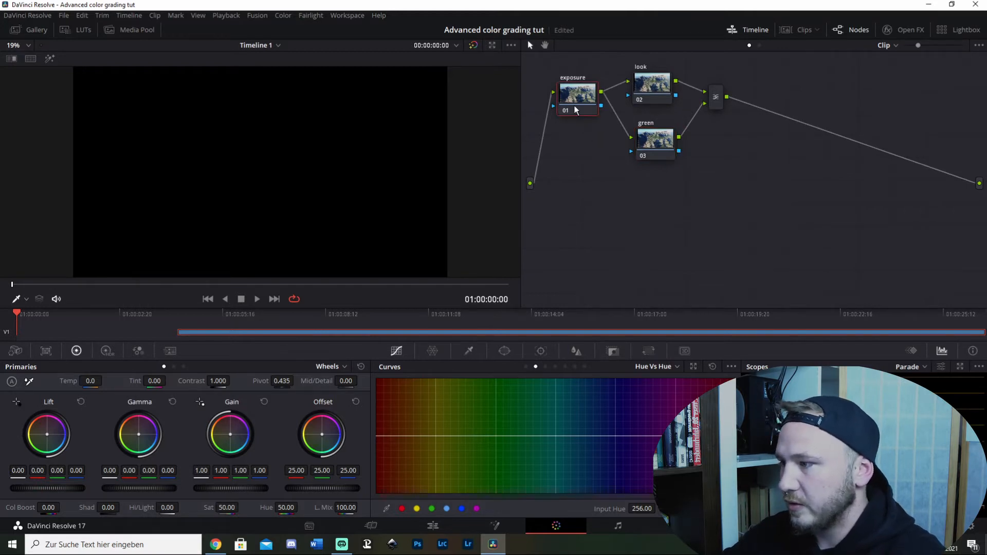
{"action": "left_click", "coordinate": [505, 314]}
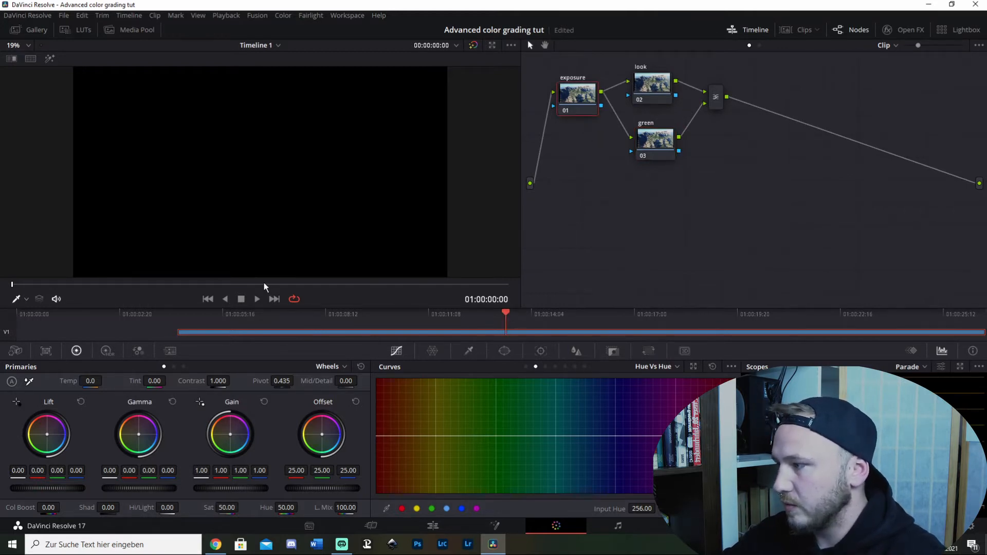
{"action": "left_click_drag", "start_coordinate": [211, 284], "coordinate": [234, 284]}
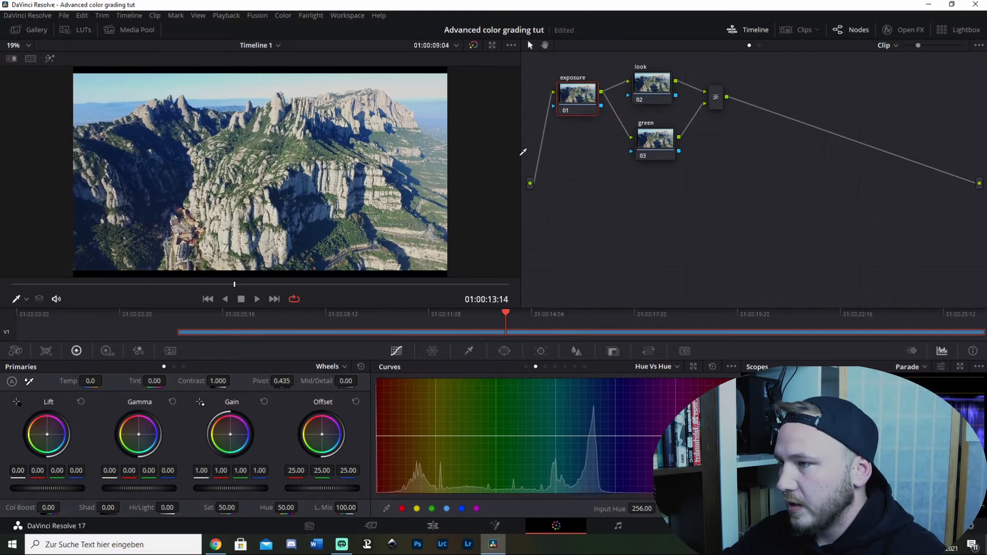
Line up the look and green nodes and centre the parallel mixer between them
{"action": "left_click_drag", "start_coordinate": [658, 97], "coordinate": [656, 103]}
{"action": "left_click_drag", "start_coordinate": [652, 146], "coordinate": [647, 145]}
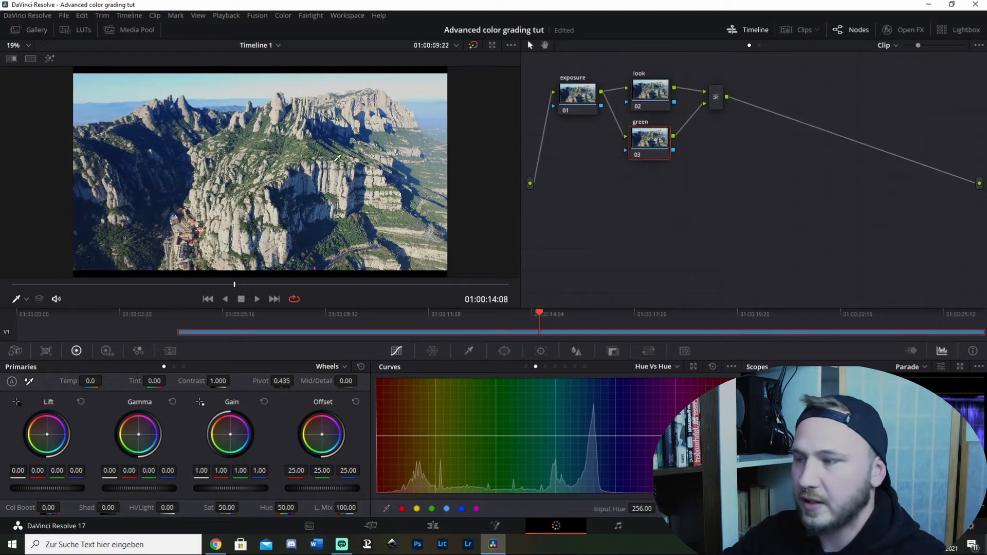
{"action": "left_click_drag", "start_coordinate": [720, 98], "coordinate": [720, 114]}
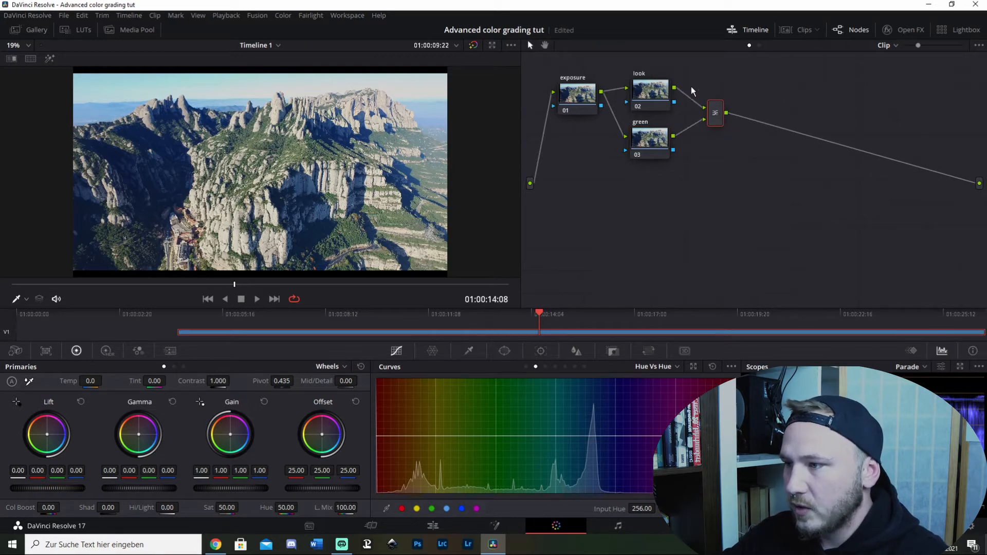
Add a serial node after the parallel mixer and label it "outside"
{"action": "key", "text": "alt+s"}
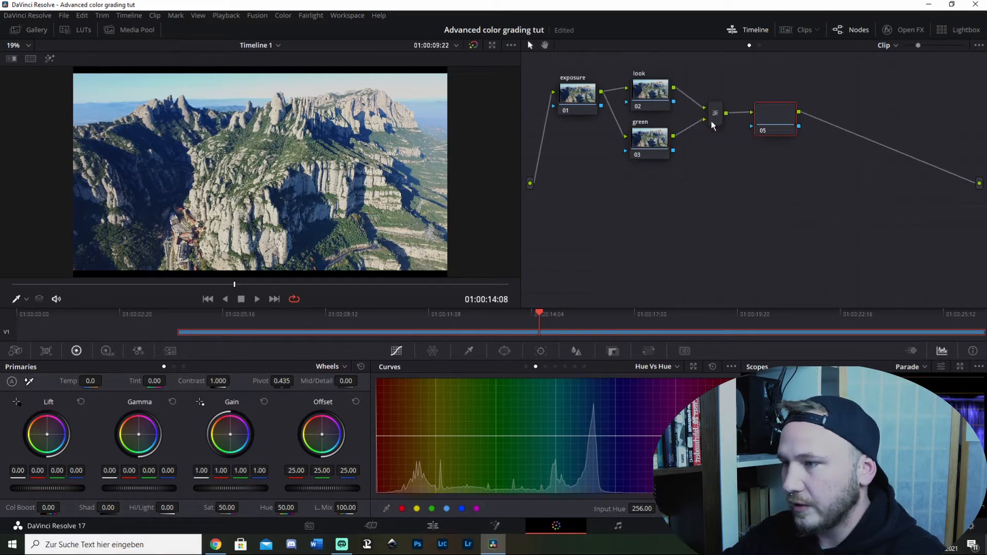
{"action": "right_click", "coordinate": [785, 116]}
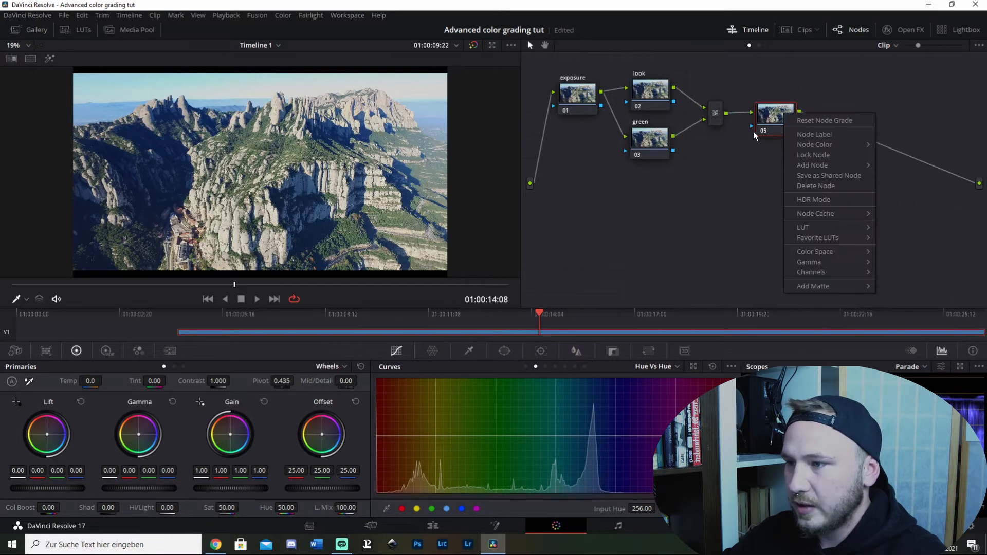
{"action": "left_click", "coordinate": [803, 135]}
{"action": "type", "text": "outside"}
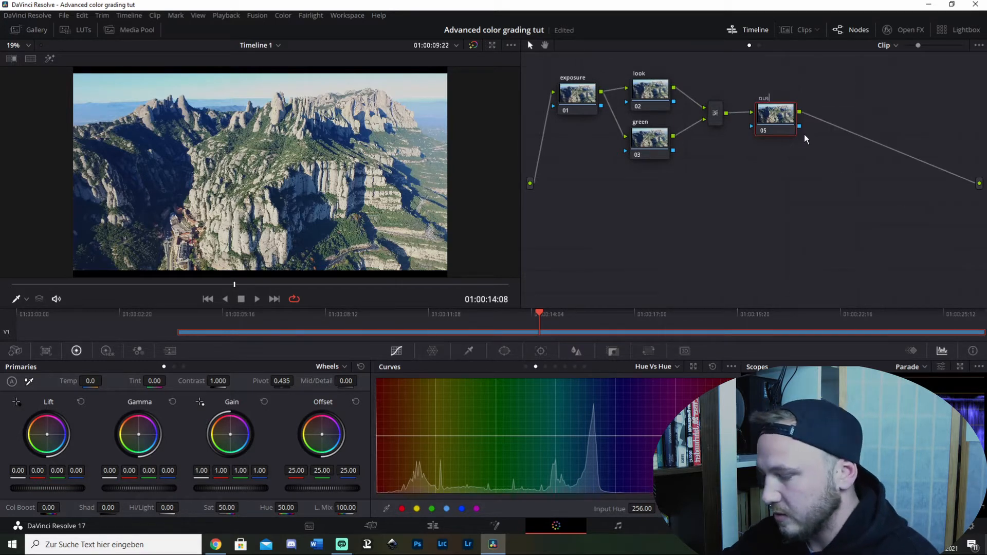
{"action": "key", "text": "Return"}
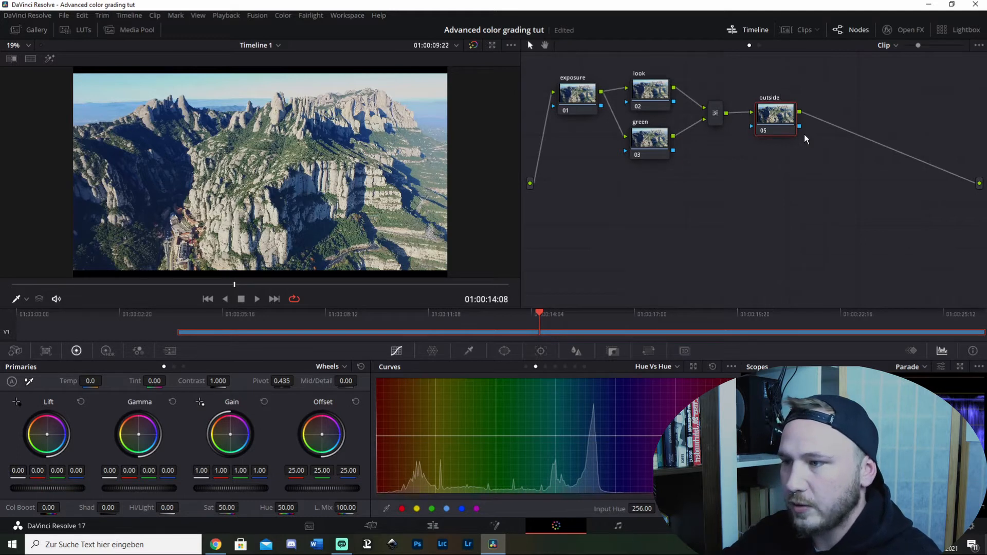
Add an outside node following the node labelled "outside" and align it in the same row
{"action": "right_click", "coordinate": [770, 122]}
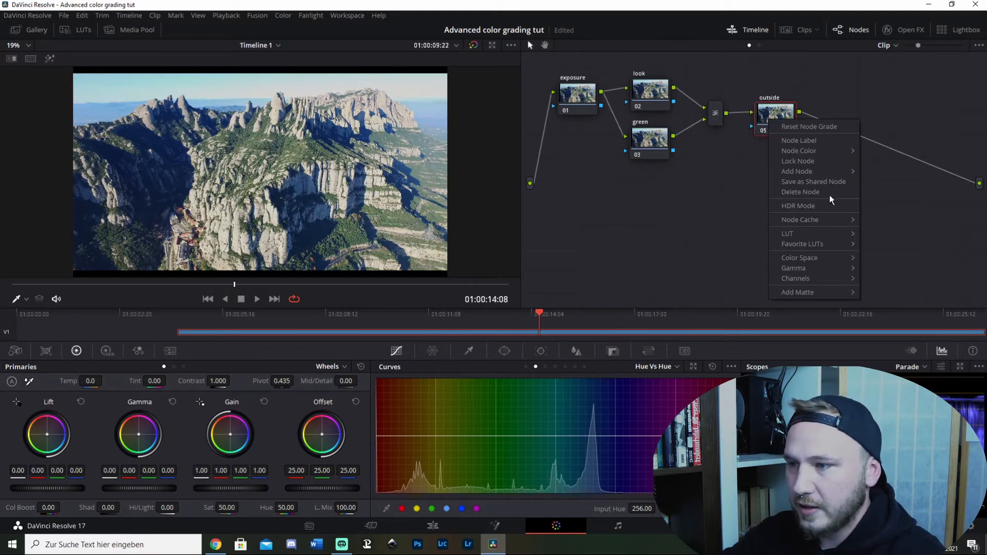
{"action": "mouse_move", "coordinate": [814, 173]}
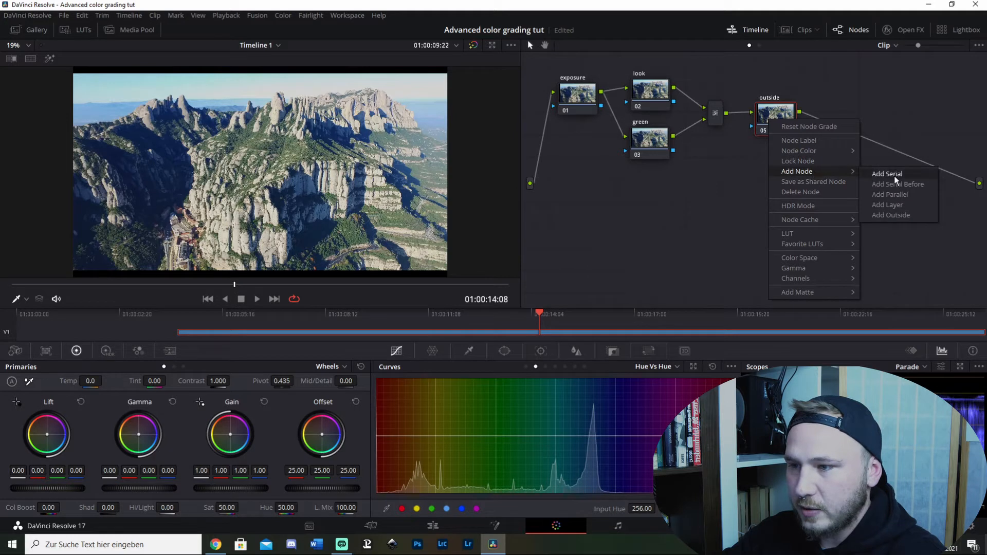
{"action": "left_click", "coordinate": [892, 214]}
{"action": "left_click_drag", "start_coordinate": [828, 135], "coordinate": [832, 134]}
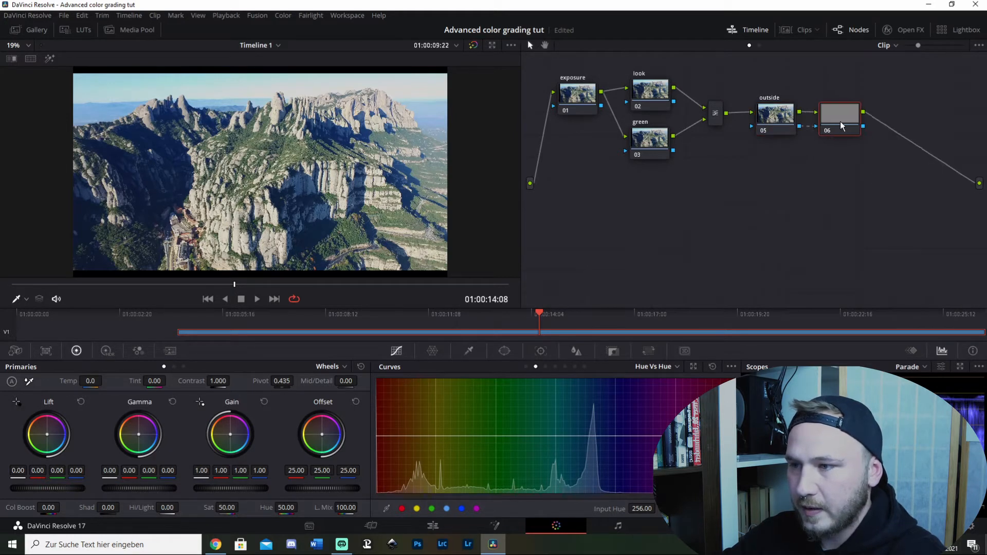
{"action": "right_click", "coordinate": [842, 124]}
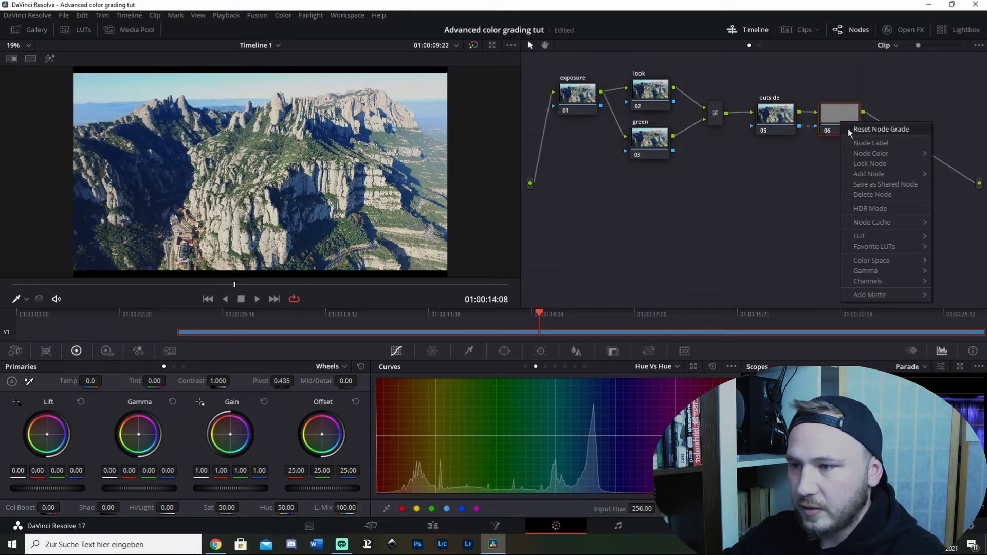
{"action": "left_click", "coordinate": [835, 118]}
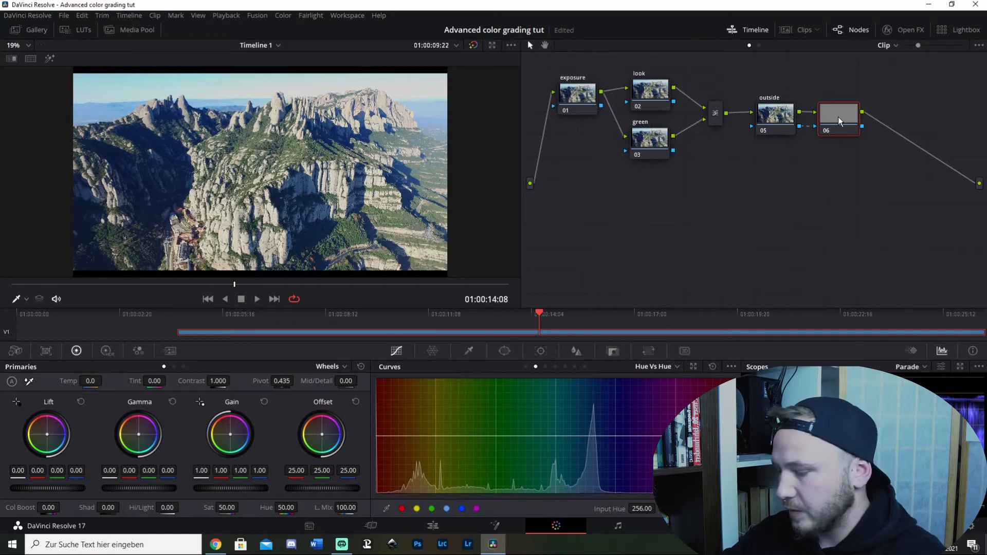
Add a serial node after the outside node and label it "look adjustmenz"
{"action": "key", "text": "alt+s"}
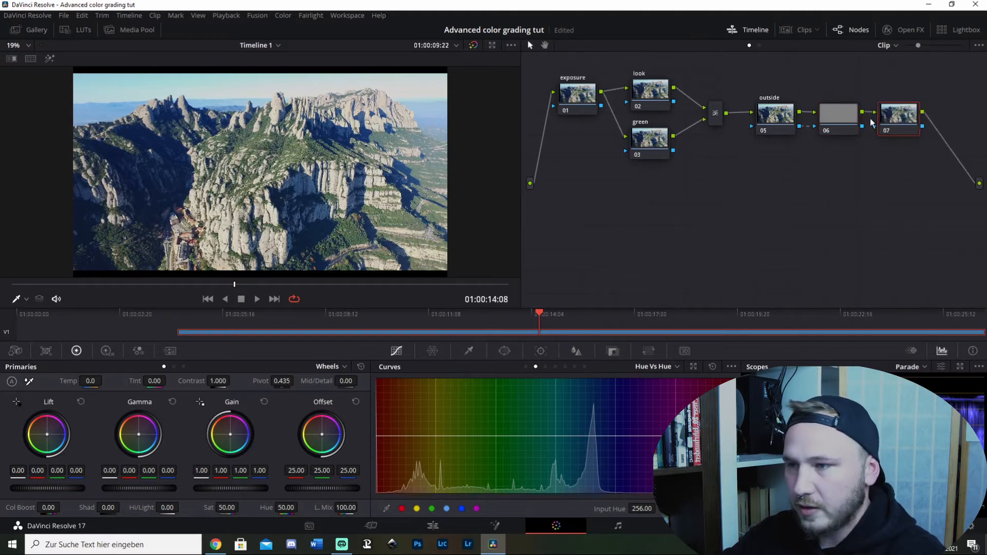
{"action": "right_click", "coordinate": [914, 121]}
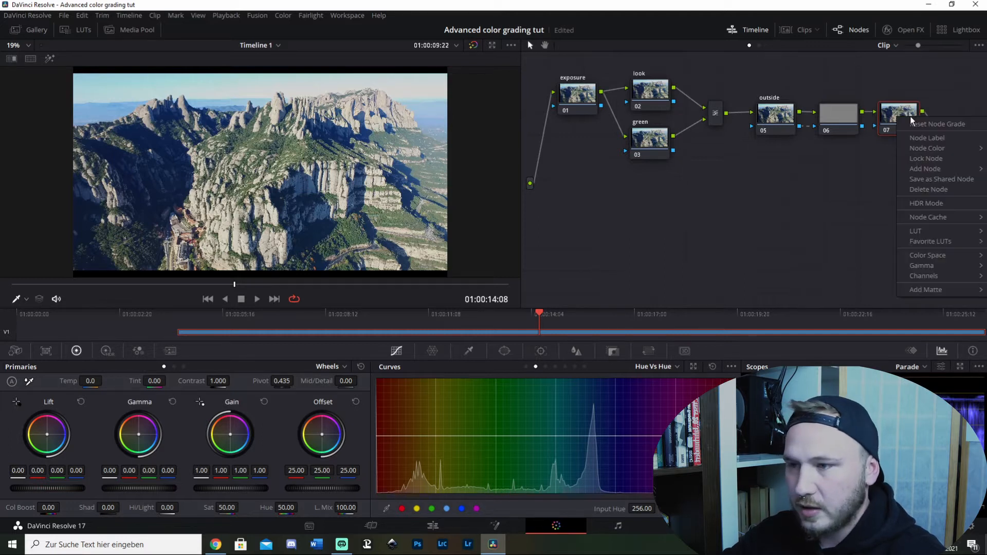
{"action": "left_click", "coordinate": [928, 138]}
{"action": "type", "text": "loo"}
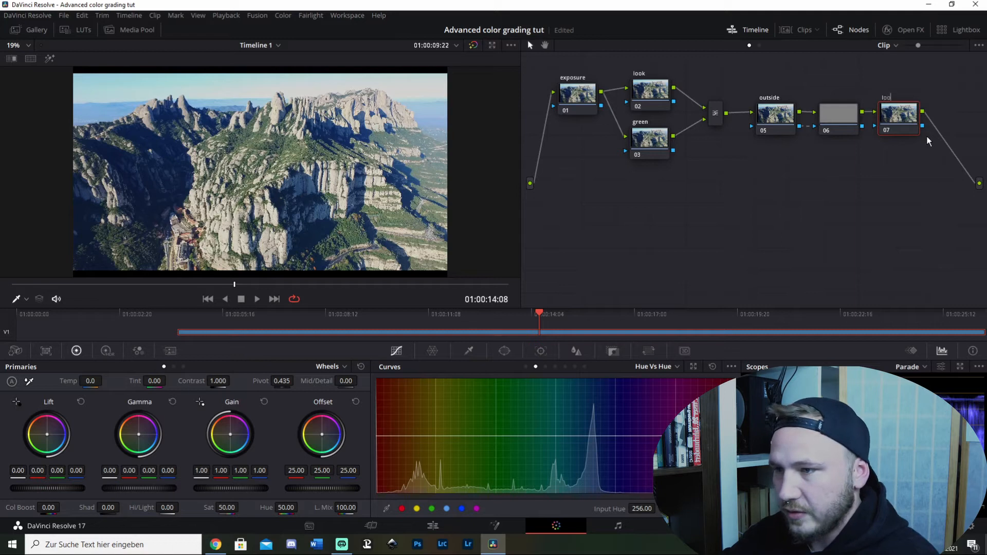
{"action": "type", "text": "k adjustmenz"}
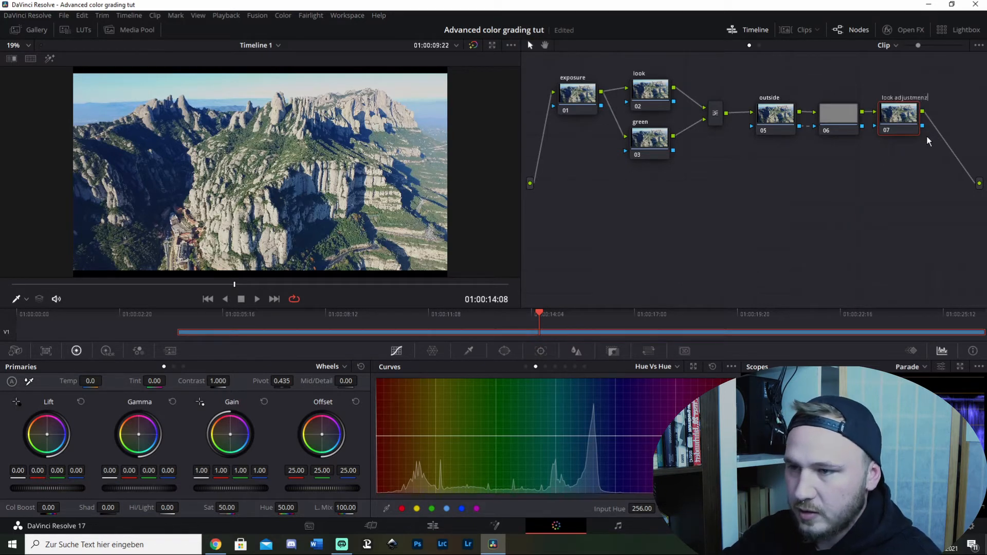
{"action": "key", "text": "Return"}
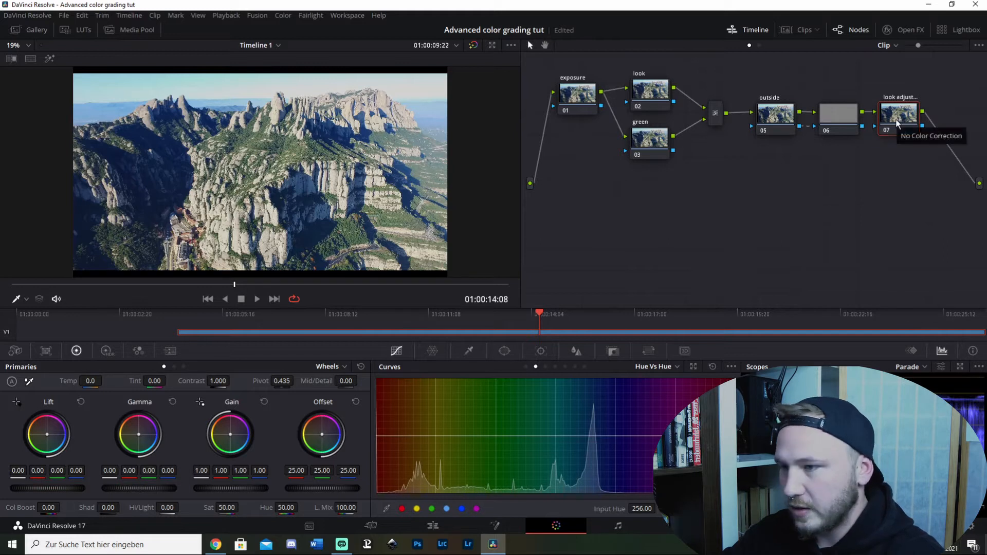
Add another serial node at the chain's end, place it in a new row beneath the exposure node, and label it "global adj"
{"action": "key", "text": "alt+s"}
{"action": "left_click_drag", "start_coordinate": [558, 173], "coordinate": [577, 233]}
{"action": "right_click", "coordinate": [577, 232]}
{"action": "left_click", "coordinate": [628, 226]}
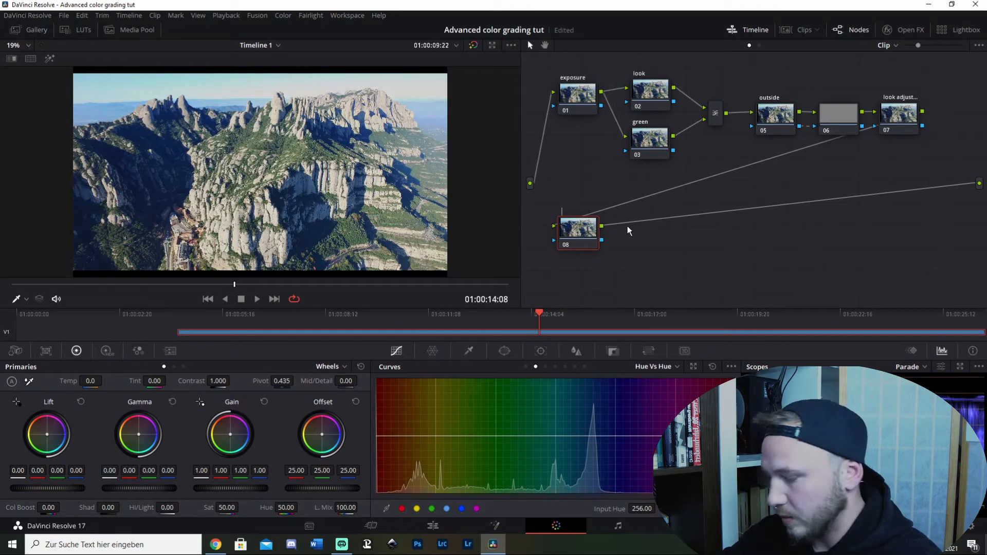
{"action": "type", "text": "global adj"}
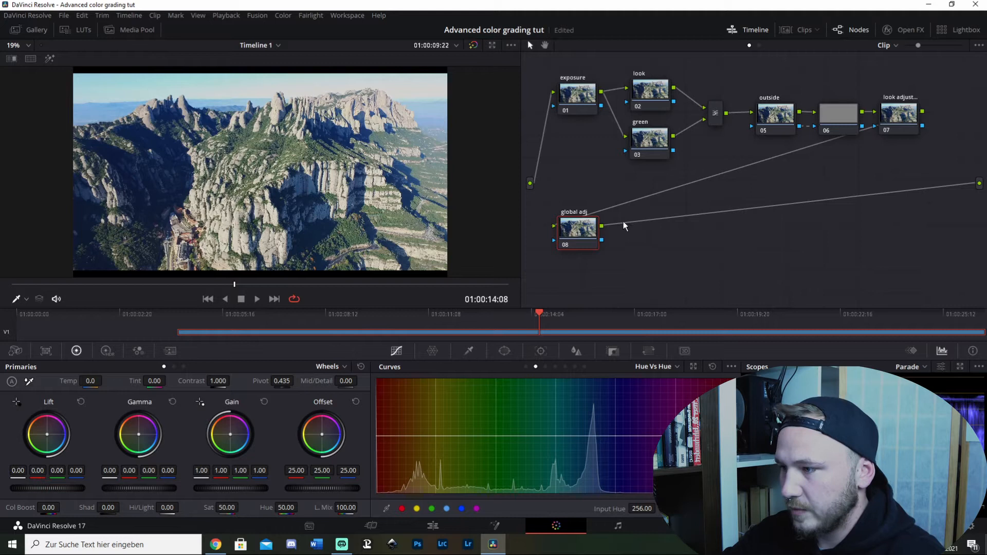
{"action": "left_click_drag", "start_coordinate": [597, 224], "coordinate": [597, 225]}
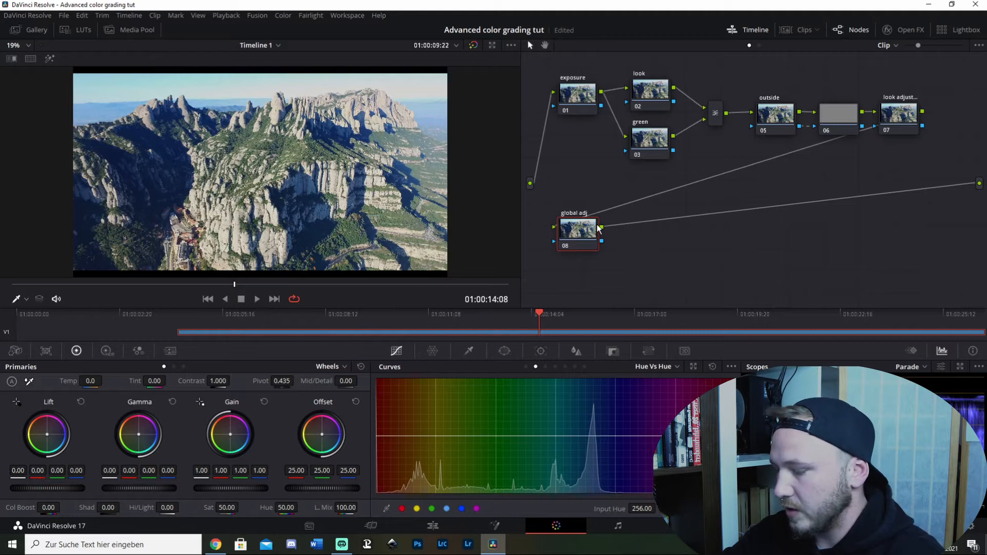
Add a serial node labelled "extra" after the global adj node, space it out, and lower the exposure node to sit between its two branches
{"action": "right_click", "coordinate": [642, 234]}
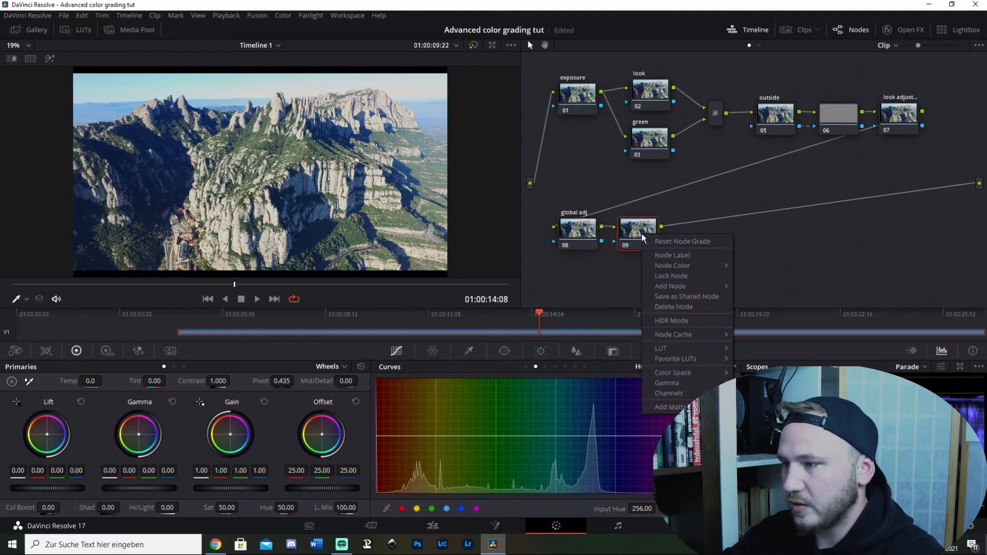
{"action": "left_click", "coordinate": [668, 258]}
{"action": "type", "text": "extra"}
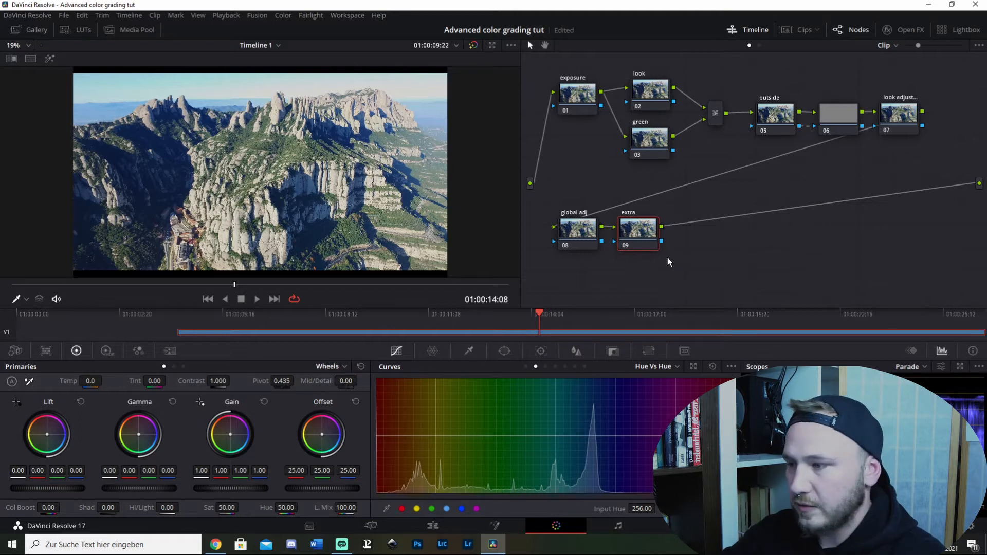
{"action": "left_click_drag", "start_coordinate": [649, 238], "coordinate": [684, 235]}
{"action": "left_click", "coordinate": [582, 99]}
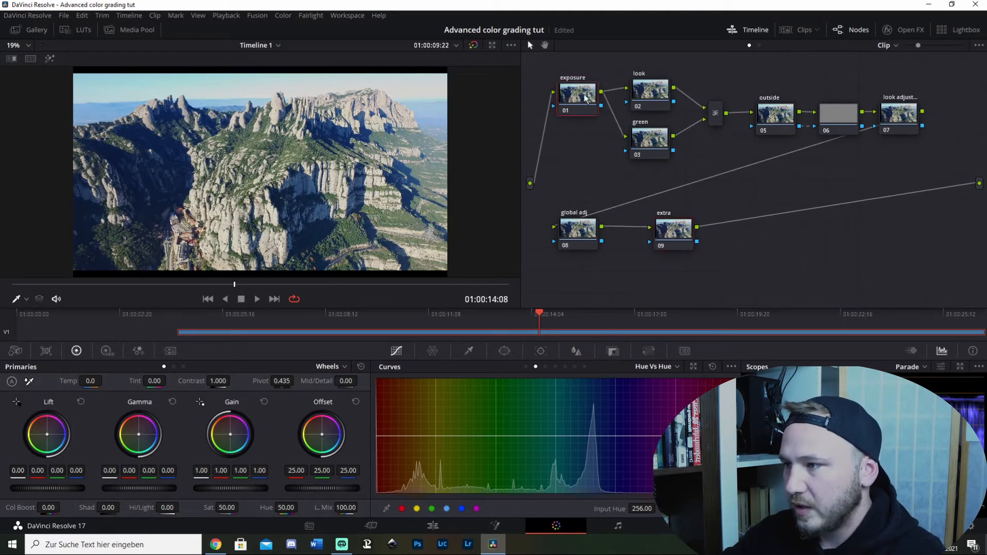
{"action": "left_click_drag", "start_coordinate": [580, 100], "coordinate": [584, 117]}
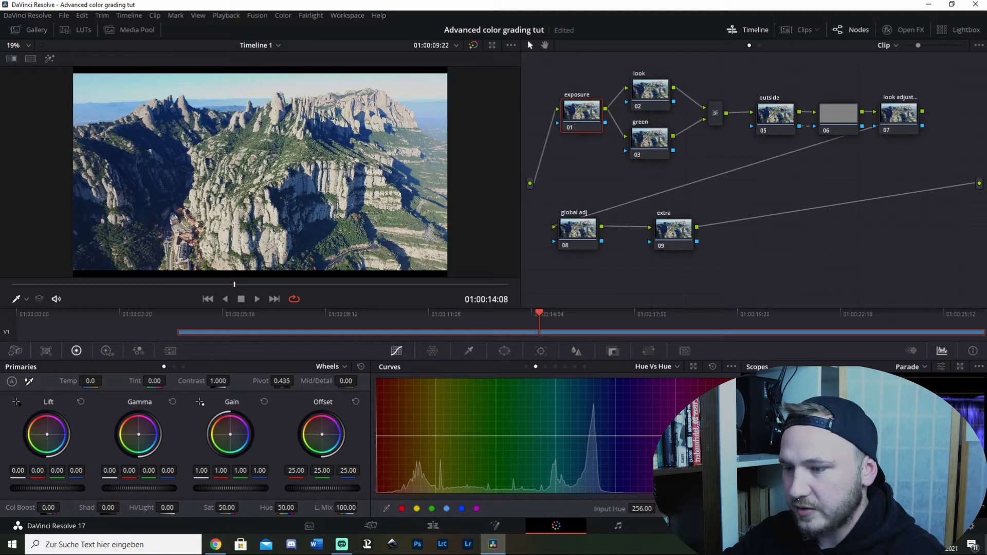
Show the keyframes instead of the scopes, and set the exposure node's contrast to 1.348 and pivot to 0.885
{"action": "left_click", "coordinate": [912, 367]}
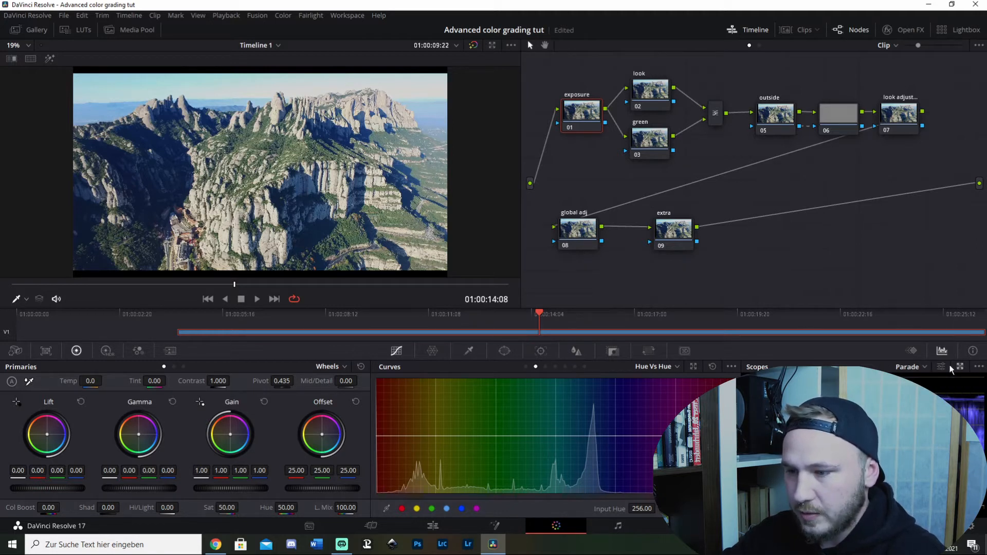
{"action": "left_click", "coordinate": [912, 350]}
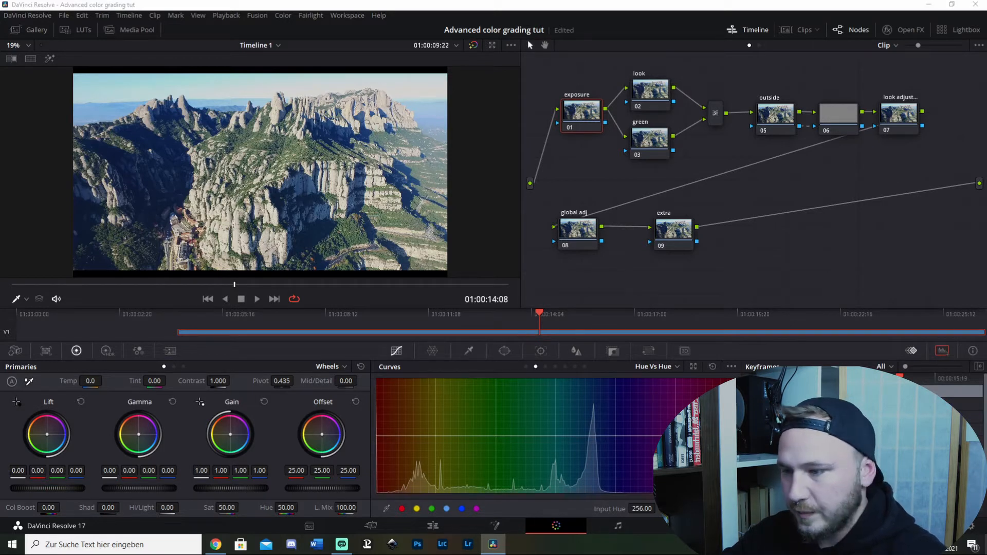
{"action": "left_click_drag", "start_coordinate": [216, 384], "coordinate": [232, 381]}
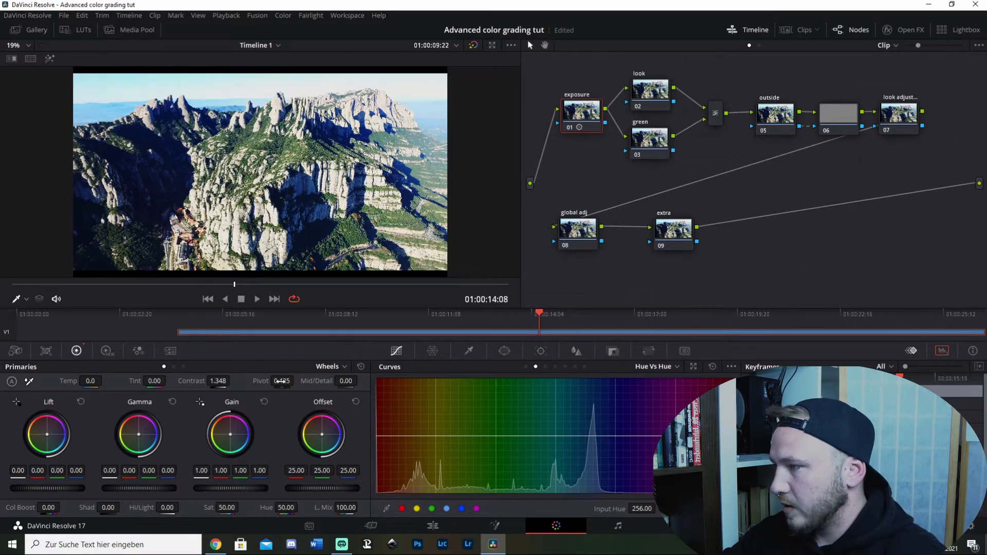
{"action": "left_click_drag", "start_coordinate": [285, 381], "coordinate": [290, 381]}
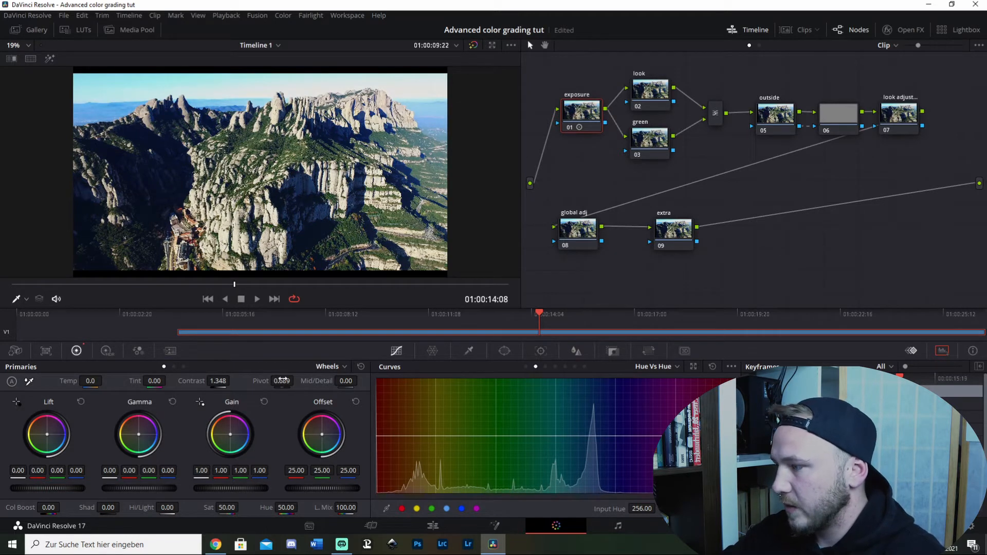
{"action": "left_click_drag", "start_coordinate": [282, 381], "coordinate": [290, 381]}
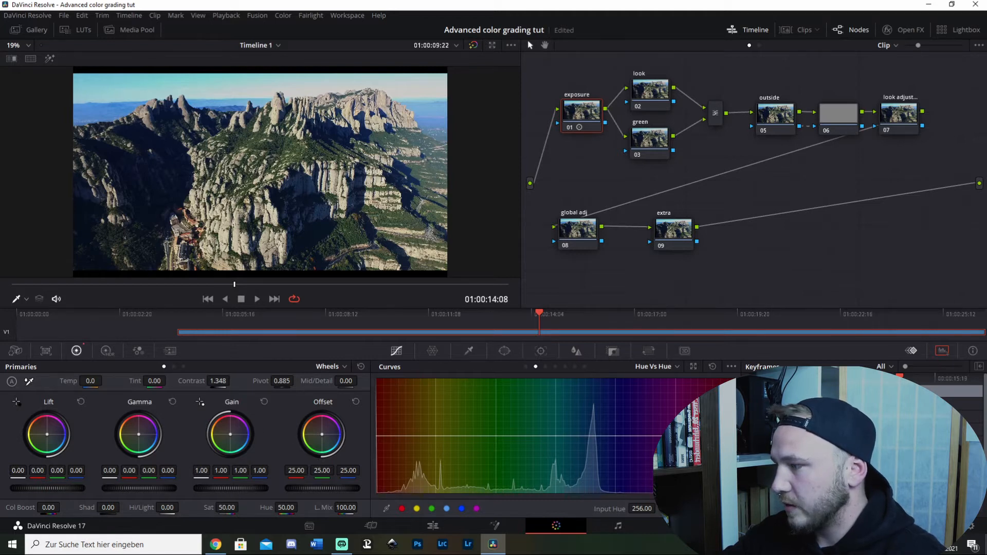
Set the exposure node's gain to 0.94, gamma to 0.02, offset to 22.30 and saturation to 100
{"action": "left_click_drag", "start_coordinate": [231, 488], "coordinate": [218, 488]}
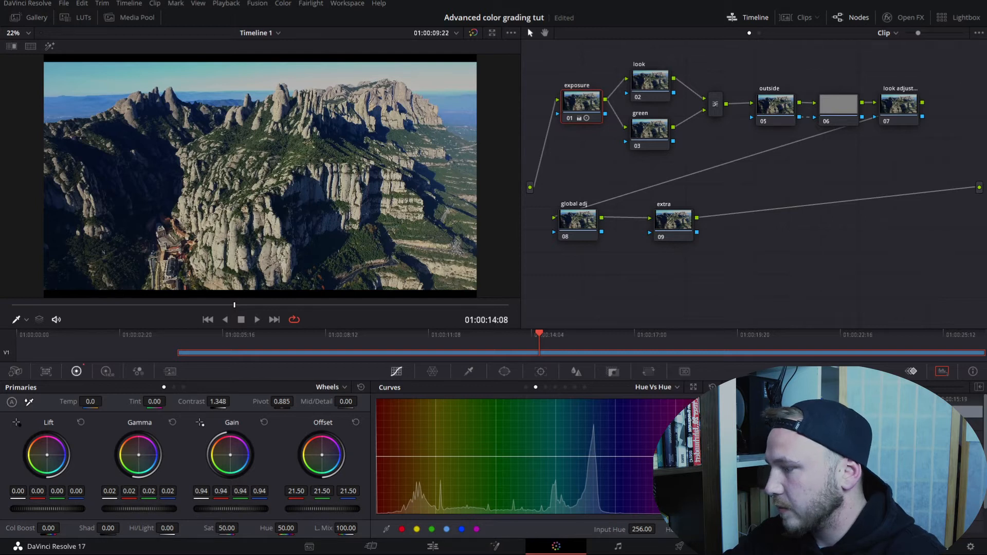
{"action": "left_click_drag", "start_coordinate": [323, 509], "coordinate": [329, 510]}
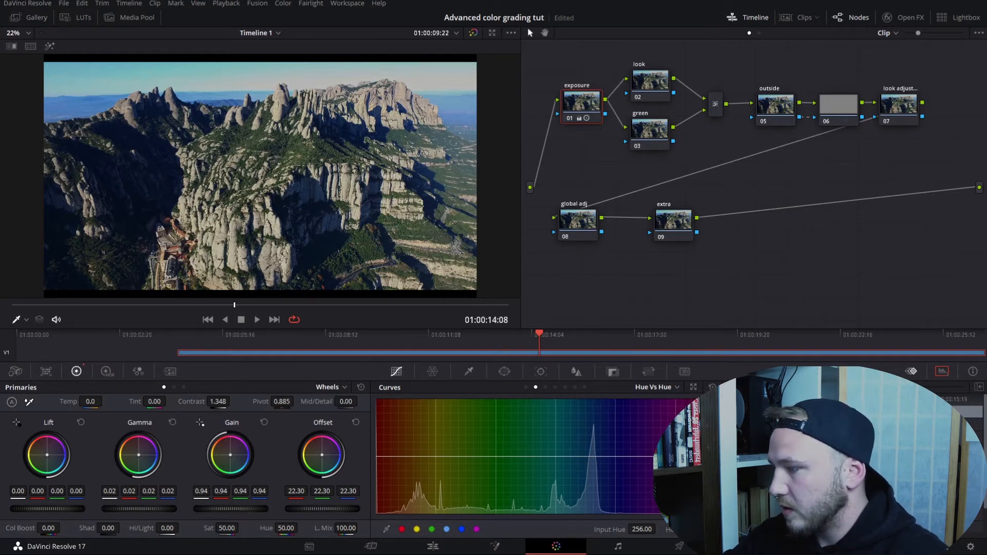
{"action": "left_click_drag", "start_coordinate": [241, 528], "coordinate": [241, 528]}
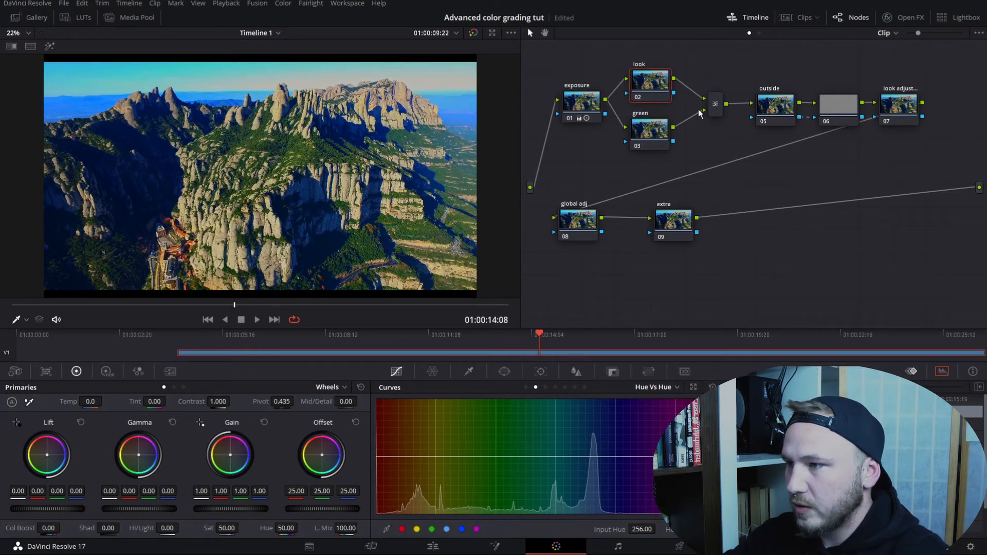
Change the composite mode of the mixer joining the look and green nodes, and set the look node's saturation to 0
{"action": "left_click", "coordinate": [715, 105]}
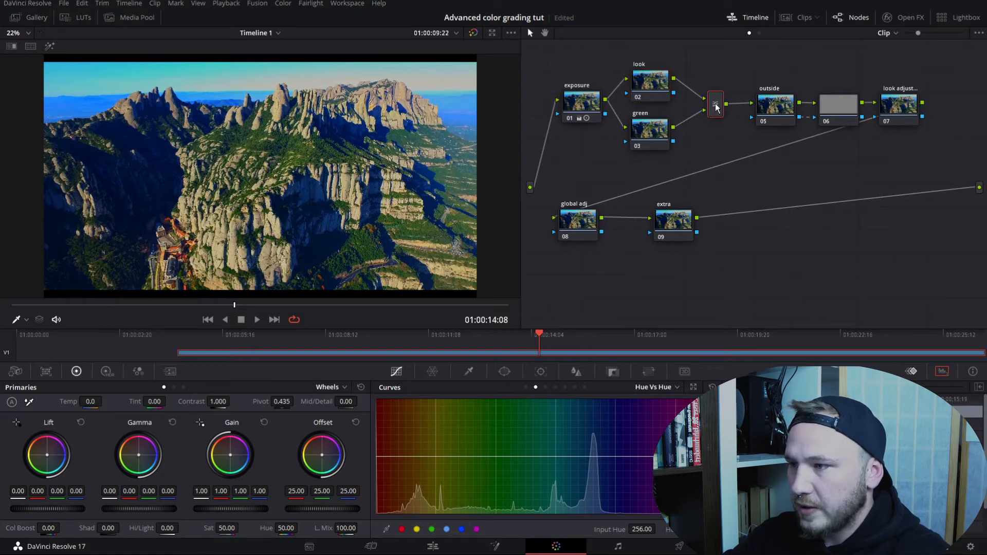
{"action": "right_click", "coordinate": [716, 107]}
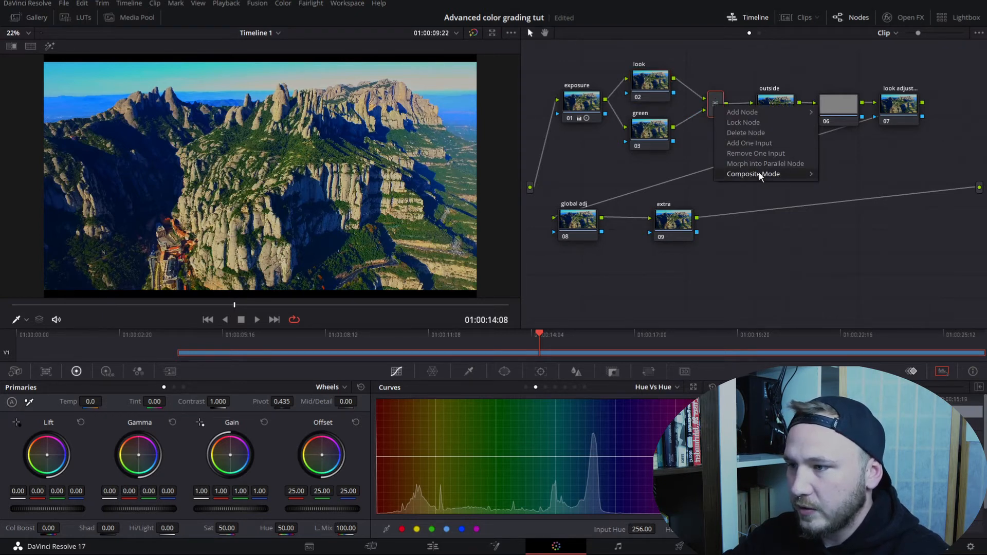
{"action": "mouse_move", "coordinate": [761, 175]}
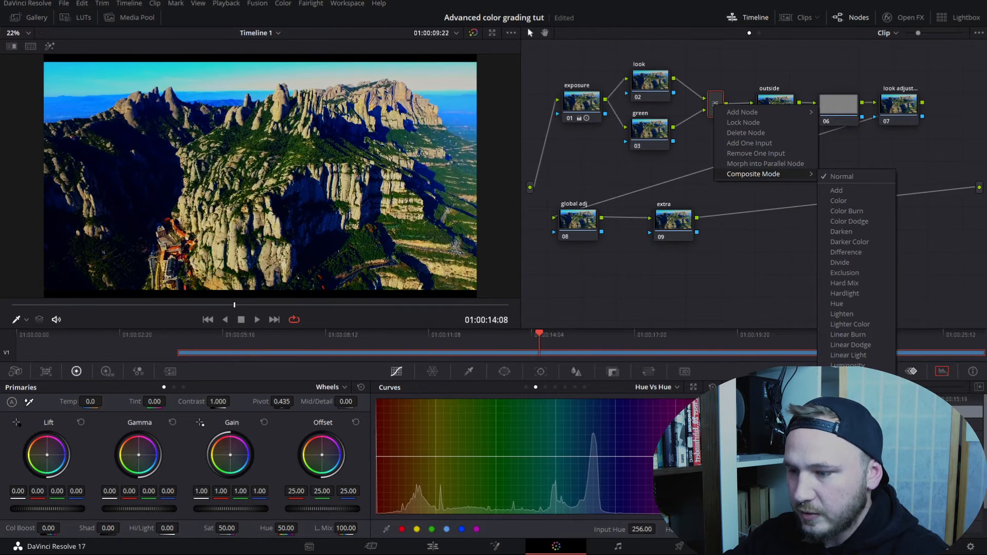
{"action": "left_click", "coordinate": [843, 386]}
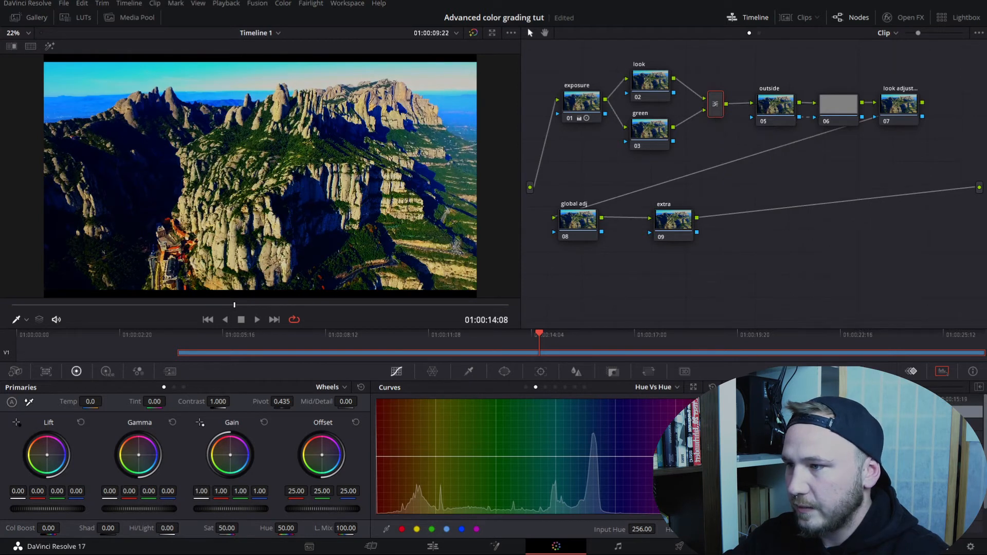
{"action": "left_click", "coordinate": [650, 86]}
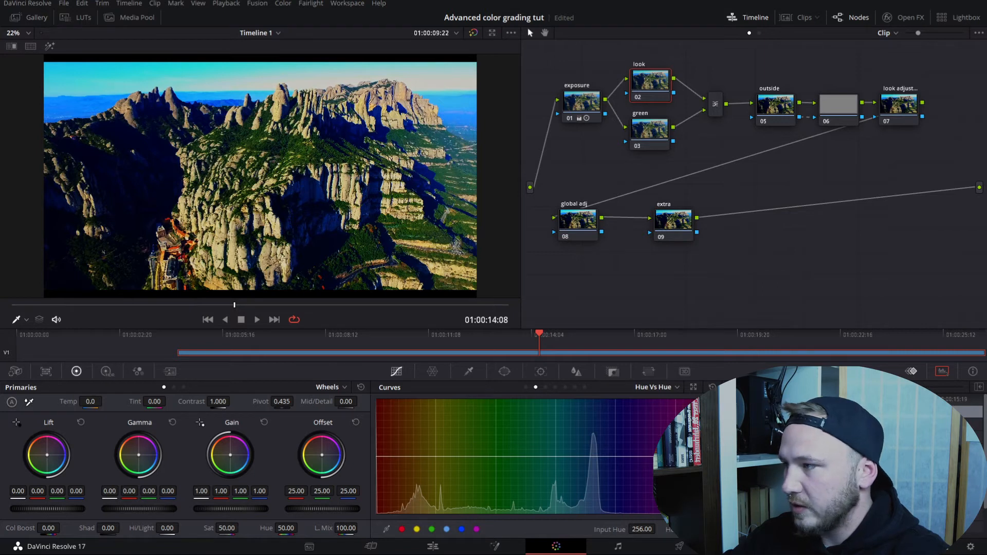
{"action": "left_click_drag", "start_coordinate": [227, 528], "coordinate": [201, 528]}
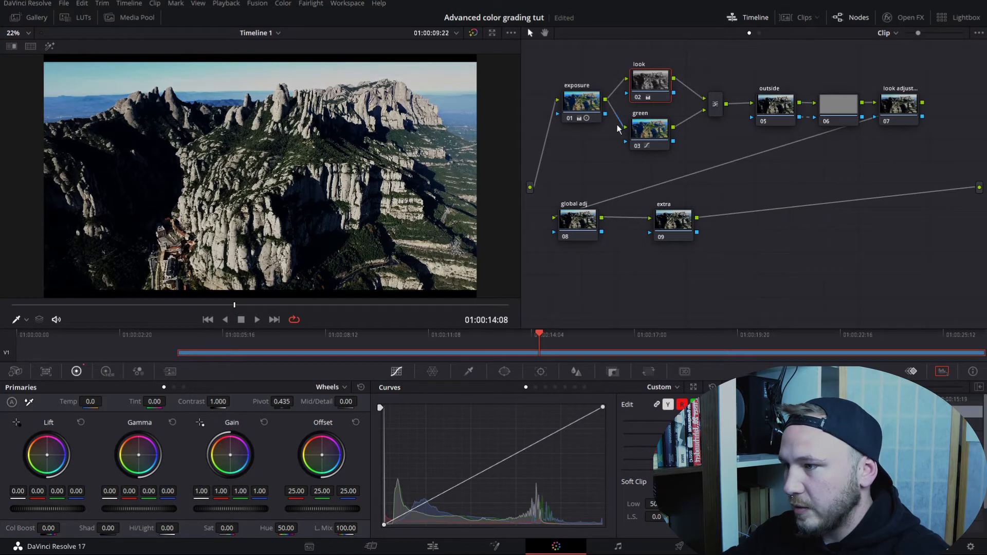
On the green node's Hue Vs Sat curve, raise the greens to maximum, return cyan to about neutral and pull the blues slightly below it
{"action": "left_click", "coordinate": [647, 135]}
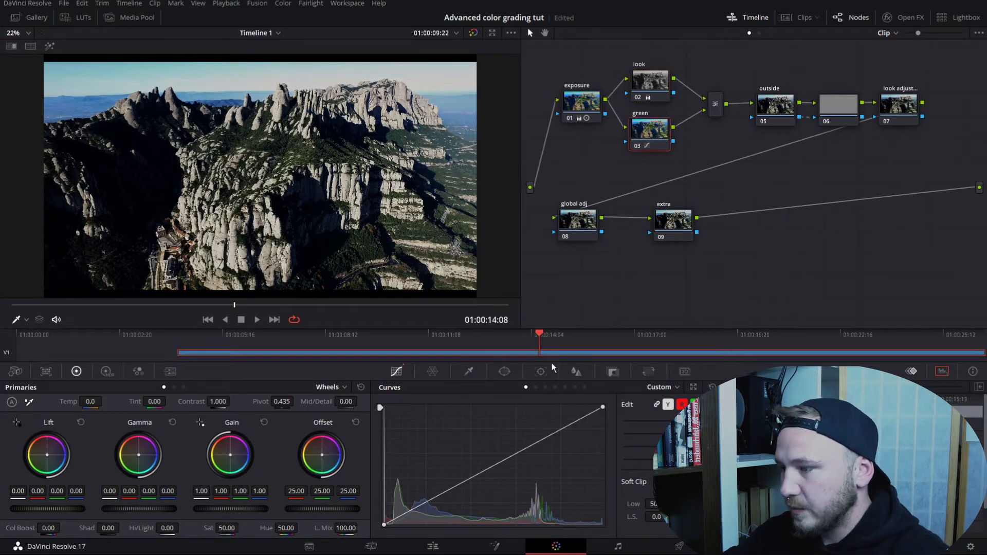
{"action": "left_click", "coordinate": [545, 387]}
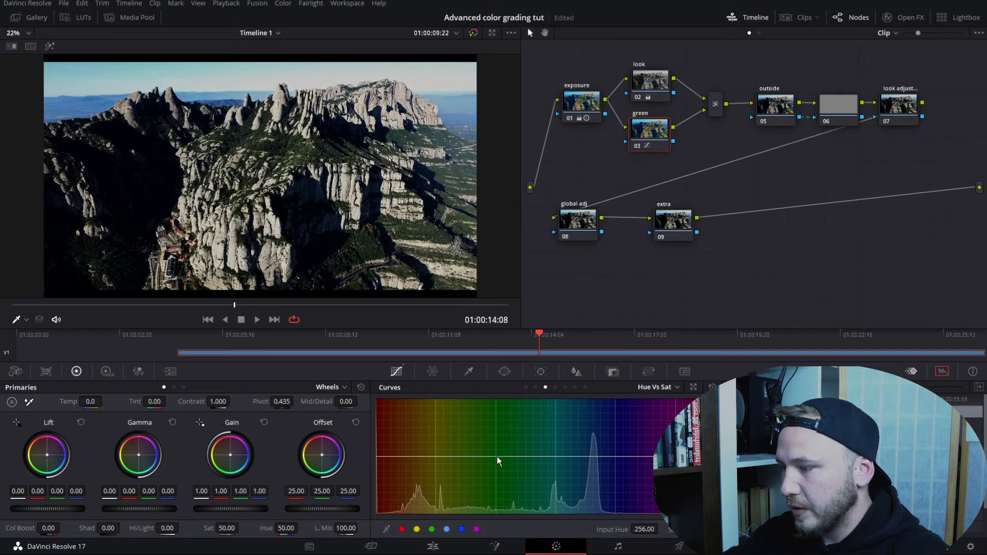
{"action": "left_click_drag", "start_coordinate": [497, 457], "coordinate": [496, 396]}
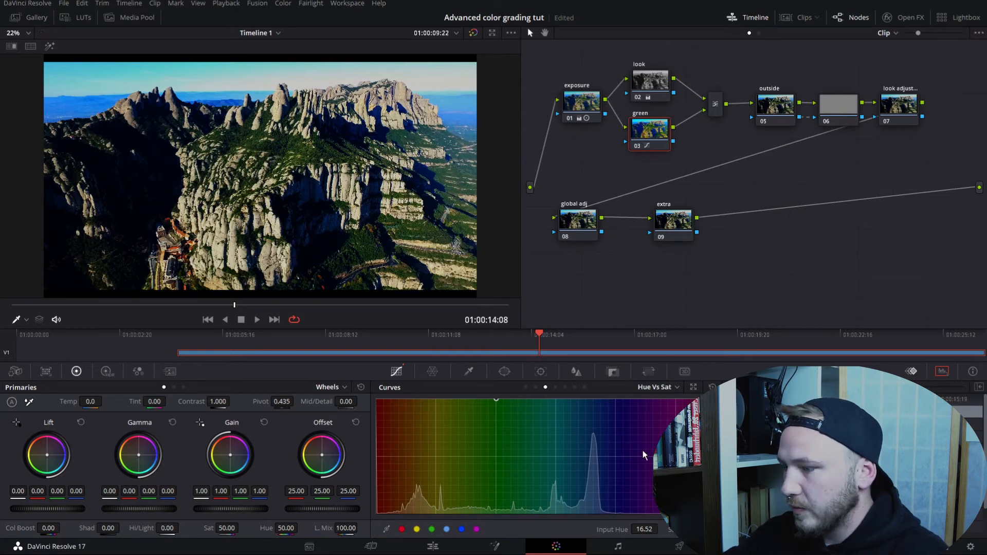
{"action": "left_click", "coordinate": [461, 529]}
{"action": "left_click_drag", "start_coordinate": [617, 401], "coordinate": [615, 513]}
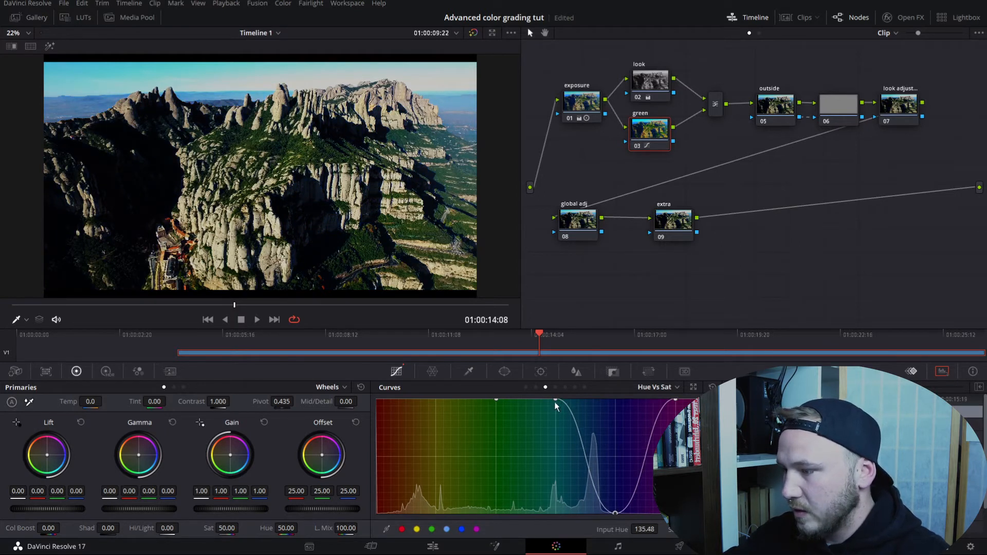
{"action": "left_click_drag", "start_coordinate": [555, 402], "coordinate": [557, 459]}
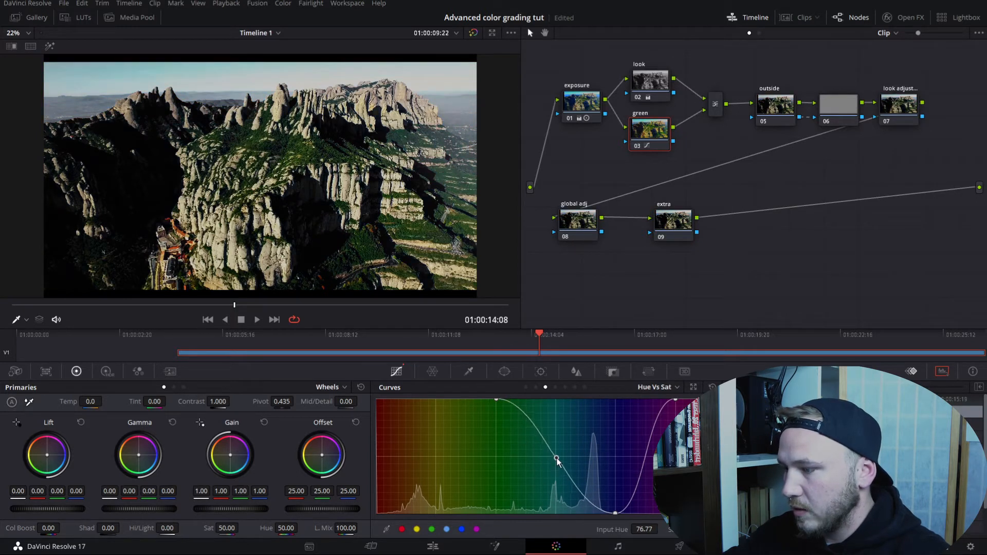
{"action": "left_click_drag", "start_coordinate": [617, 515], "coordinate": [617, 471]}
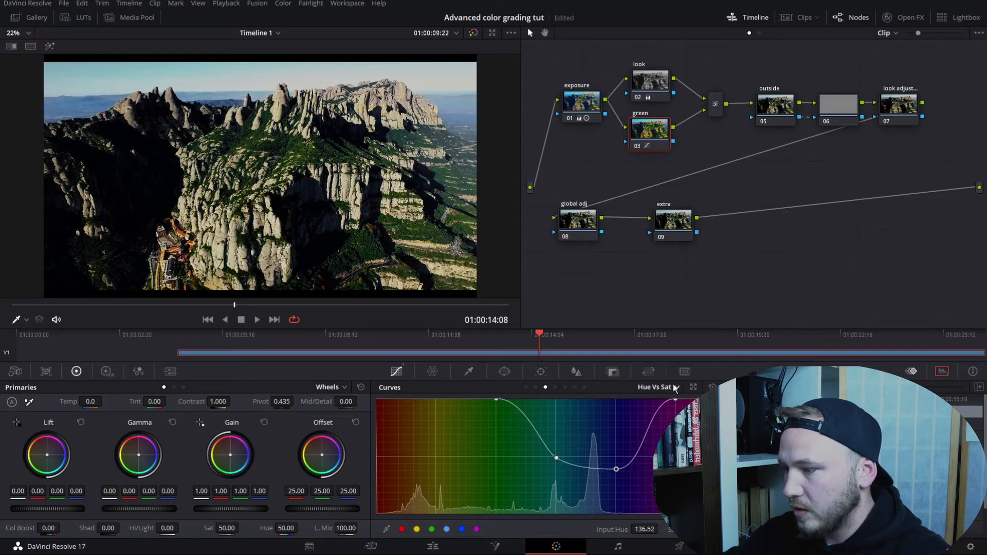
Bring yellow, red and magenta to about neutral on the Hue Vs Sat curve, lower cyan below neutral, and keep the green peak at maximum
{"action": "left_click", "coordinate": [416, 530]}
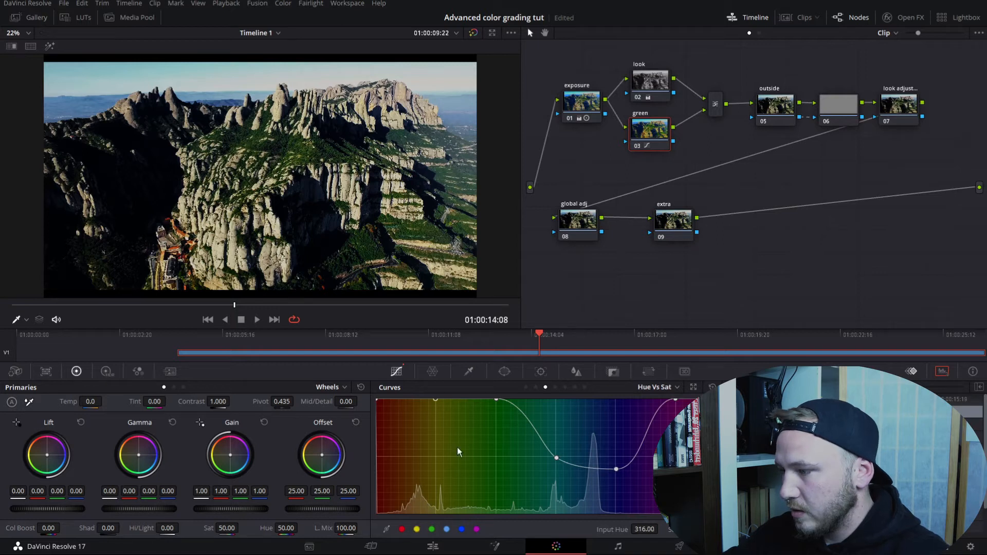
{"action": "left_click_drag", "start_coordinate": [436, 401], "coordinate": [436, 458]}
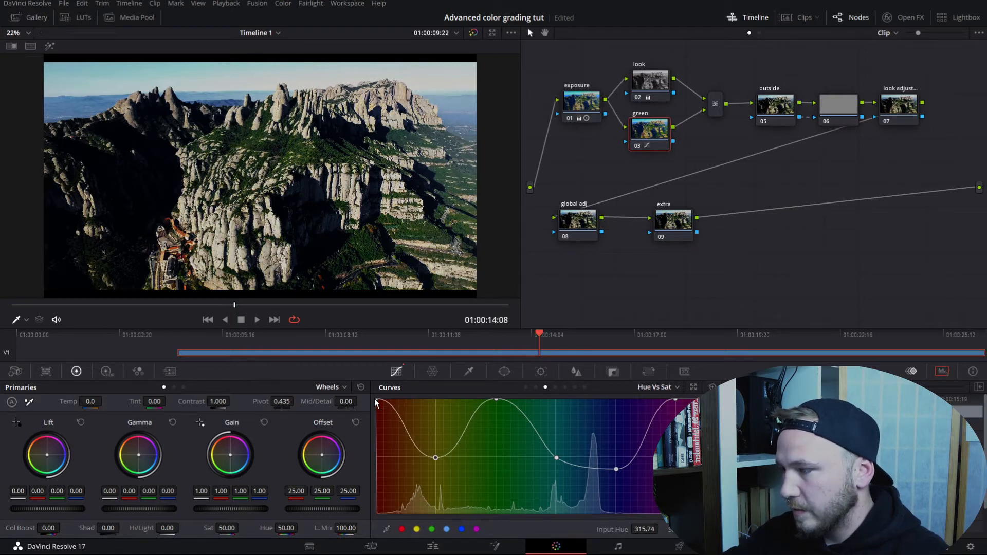
{"action": "left_click_drag", "start_coordinate": [379, 403], "coordinate": [375, 455]}
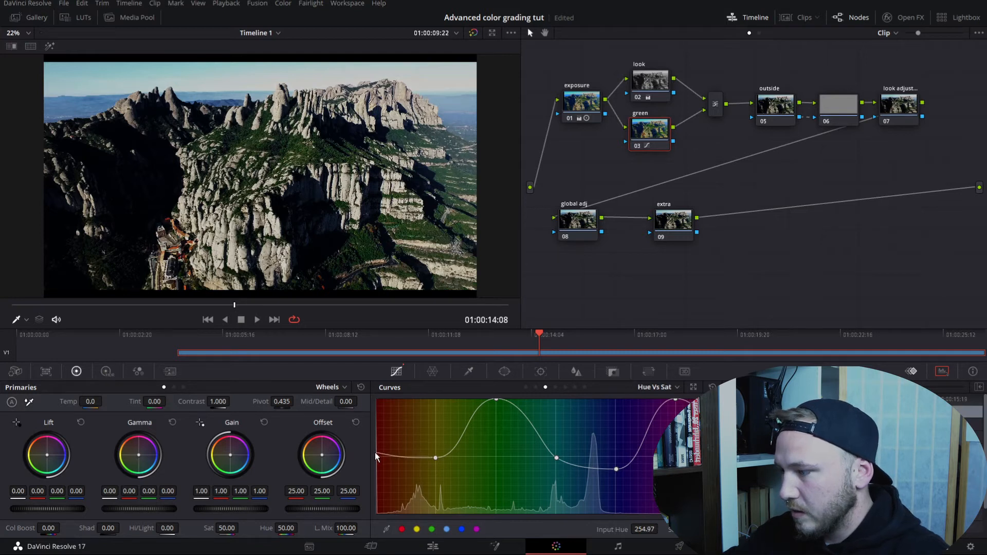
{"action": "left_click_drag", "start_coordinate": [675, 400], "coordinate": [676, 458]}
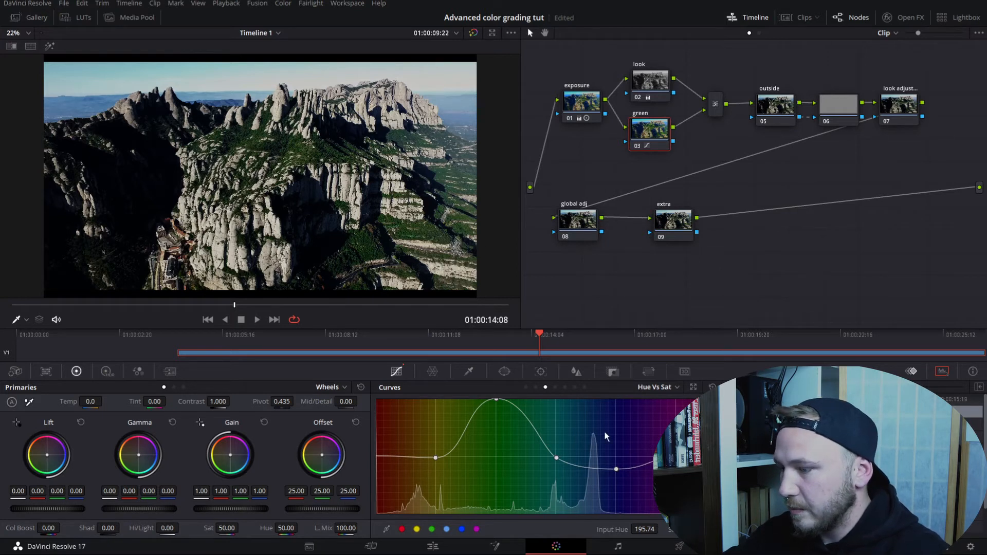
{"action": "left_click_drag", "start_coordinate": [557, 458], "coordinate": [559, 476]}
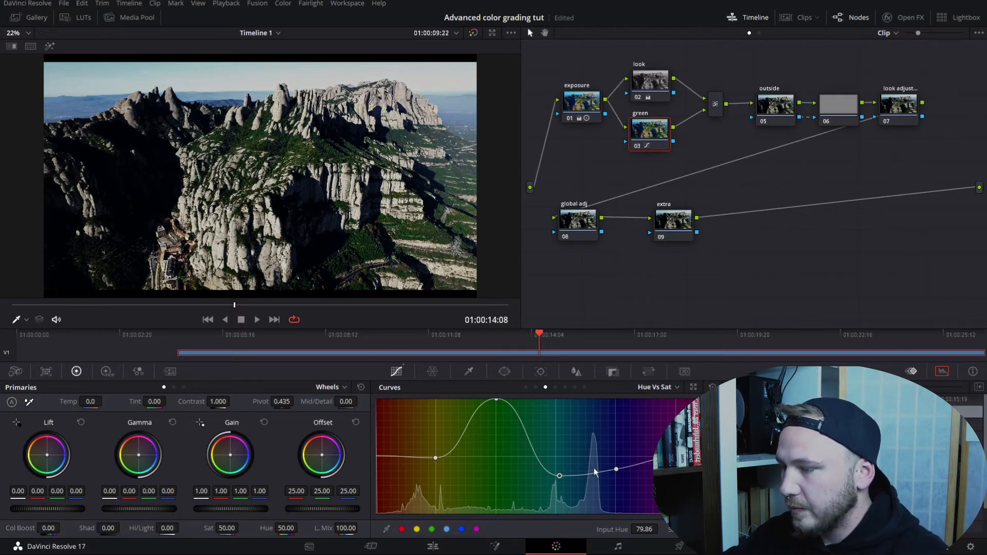
{"action": "mouse_move", "coordinate": [501, 399]}
{"action": "left_mouse_down"}
{"action": "mouse_move", "coordinate": [497, 451]}
{"action": "mouse_move", "coordinate": [498, 400]}
{"action": "left_mouse_up"}
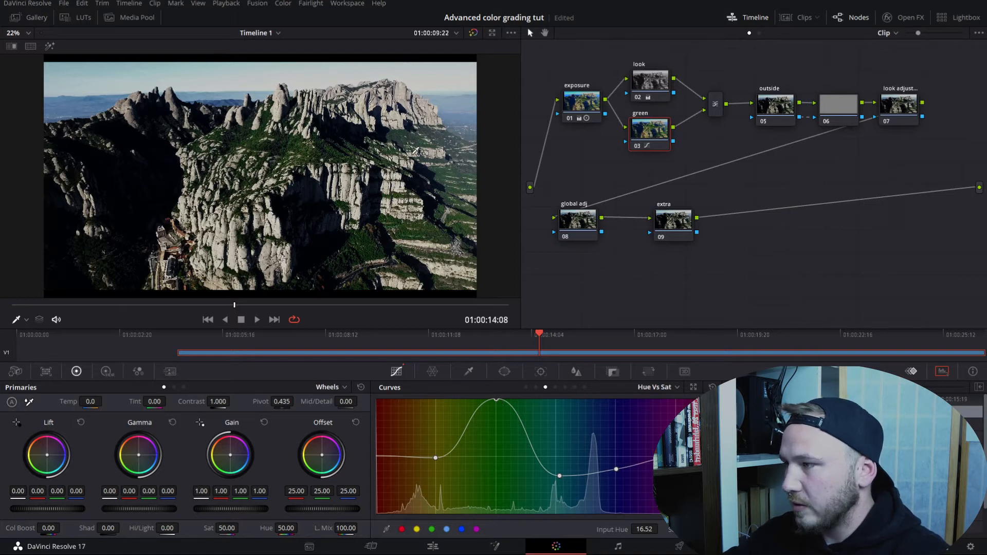
Show the scopes and refine the exposure node to contrast 1.238, gamma 0.04 and gain 0.89
{"action": "left_click", "coordinate": [942, 371]}
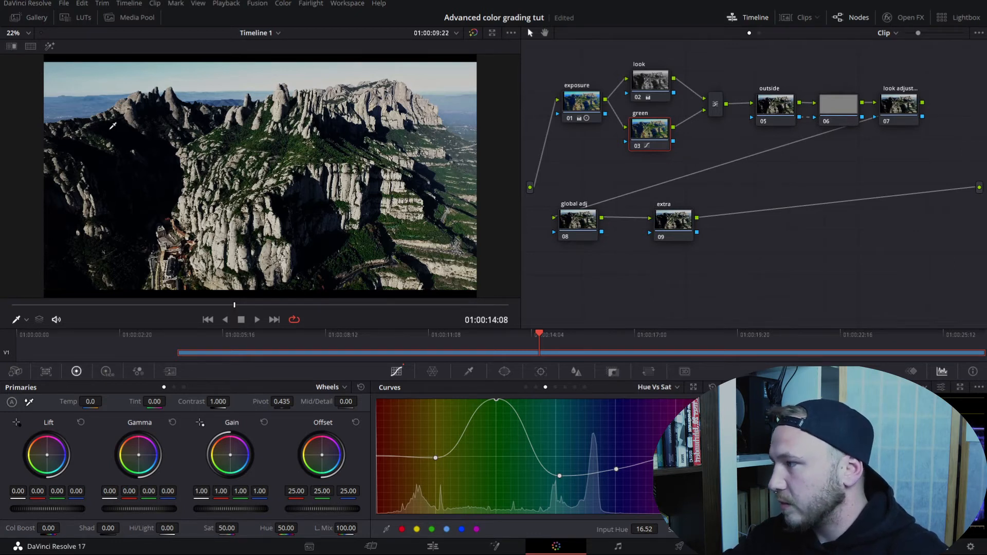
{"action": "left_click", "coordinate": [585, 101]}
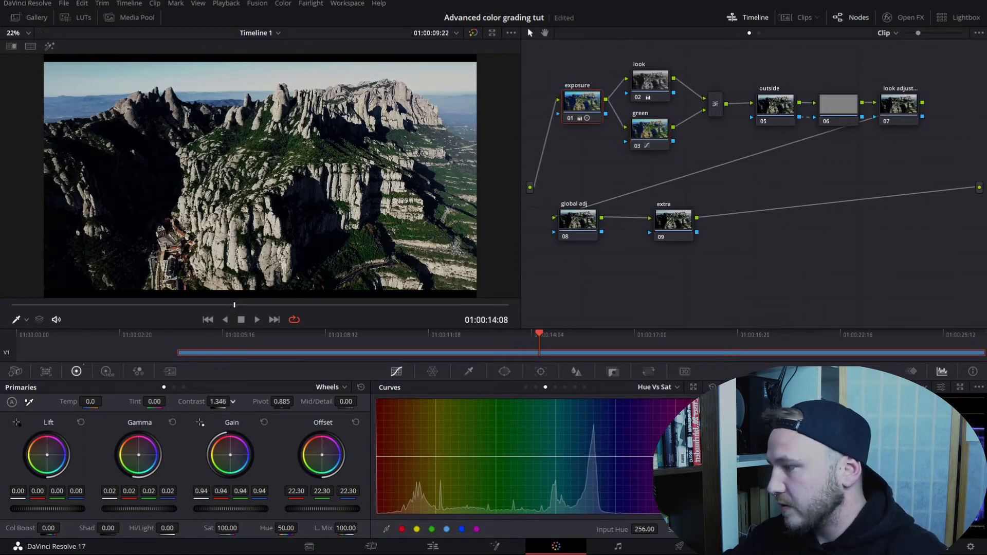
{"action": "left_click_drag", "start_coordinate": [218, 402], "coordinate": [205, 402]}
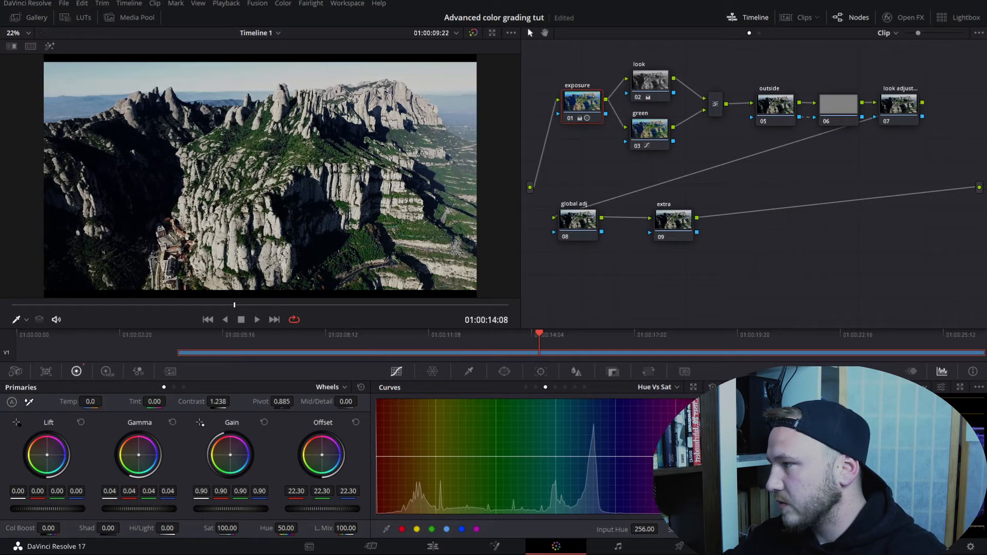
{"action": "left_click_drag", "start_coordinate": [230, 509], "coordinate": [221, 508]}
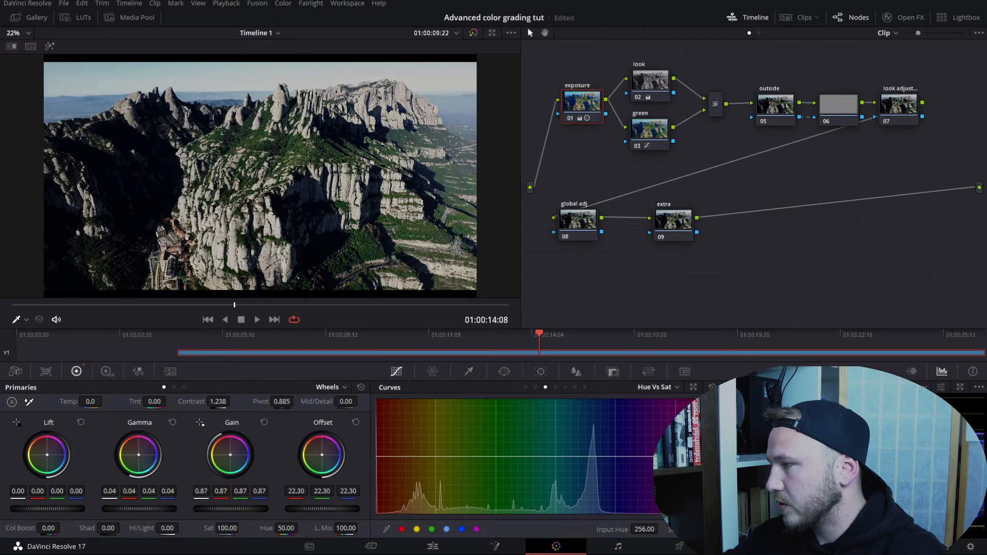
{"action": "left_click_drag", "start_coordinate": [227, 508], "coordinate": [229, 508]}
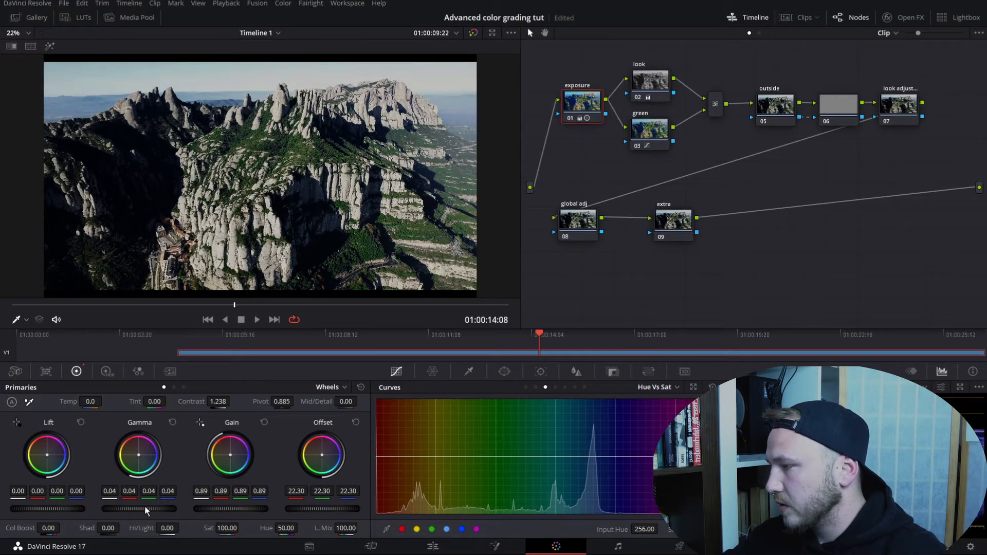
Refine the exposure node to gamma 0.06, pivot 0.988 and contrast 1.228
{"action": "left_click_drag", "start_coordinate": [146, 512], "coordinate": [154, 511]}
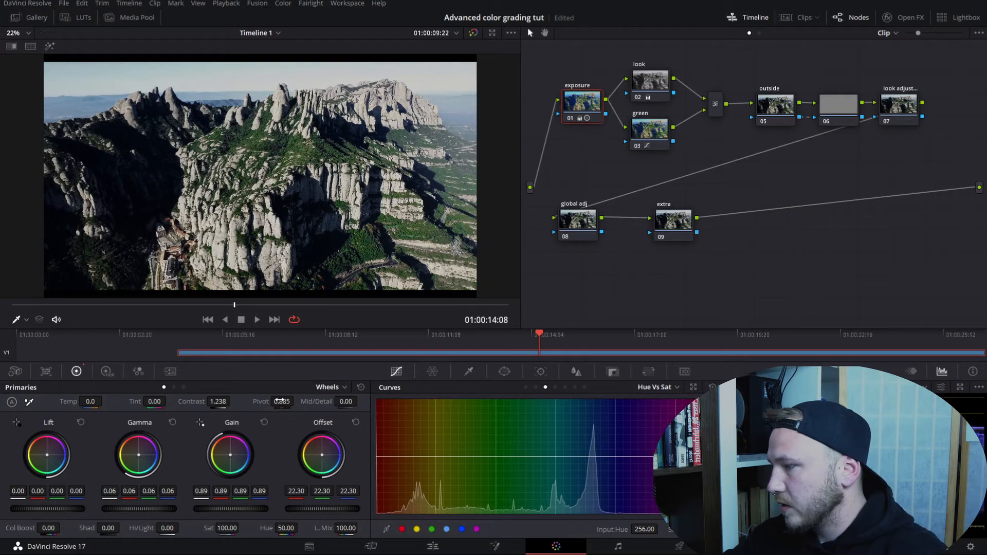
{"action": "left_click_drag", "start_coordinate": [281, 402], "coordinate": [297, 401]}
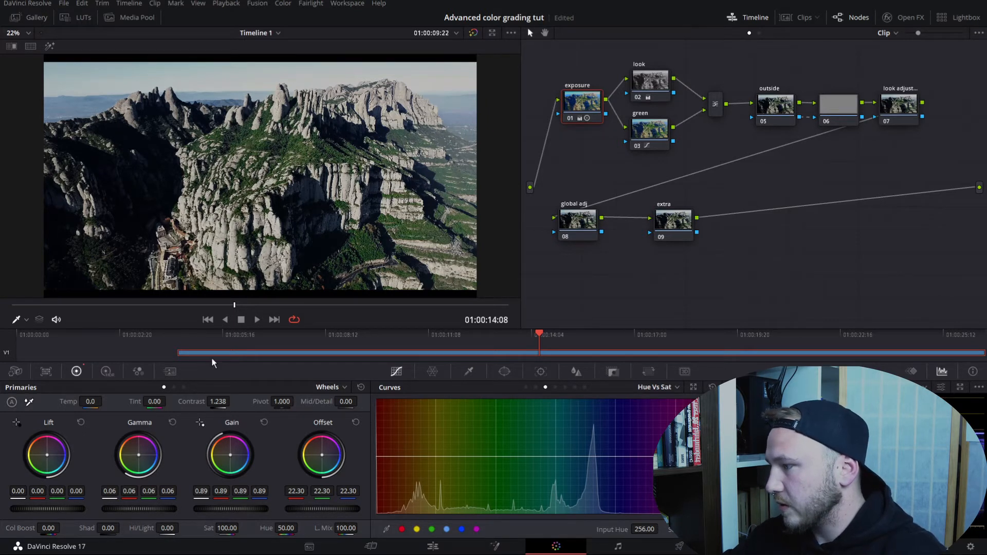
{"action": "left_click_drag", "start_coordinate": [233, 402], "coordinate": [230, 401]}
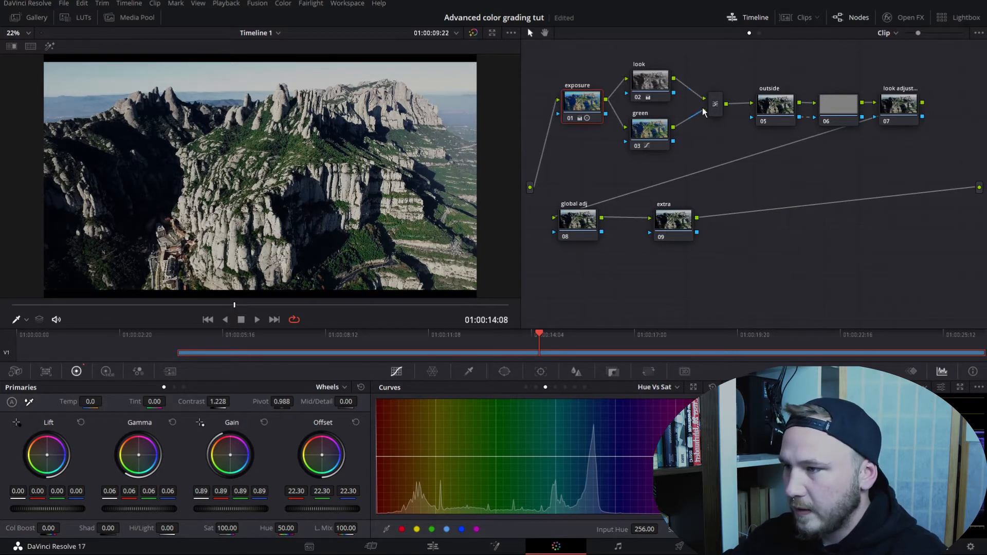
Compare the image before and after grading by repeatedly disabling and re-enabling the exposure, look and green nodes together
{"action": "left_click", "coordinate": [651, 138]}
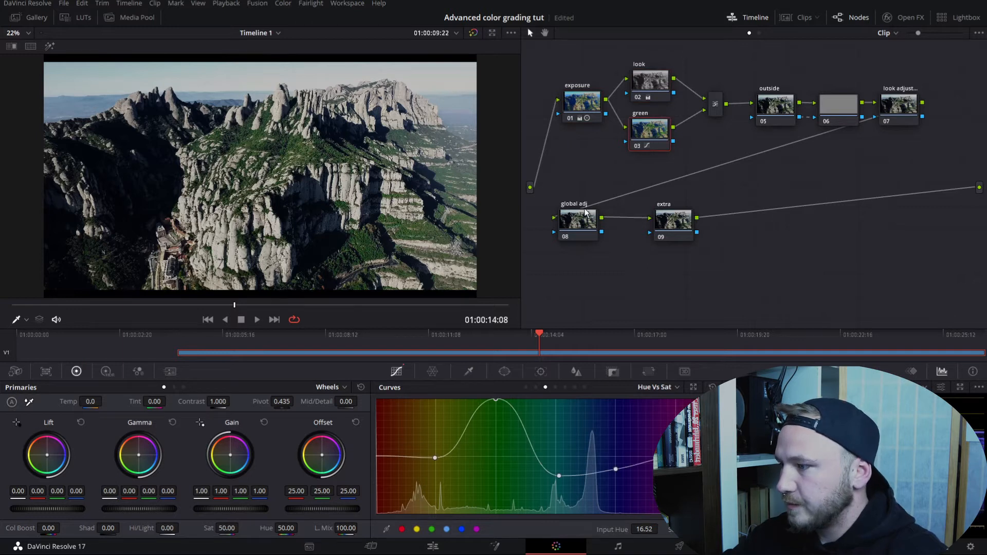
{"action": "left_click_drag", "start_coordinate": [536, 59], "coordinate": [690, 152]}
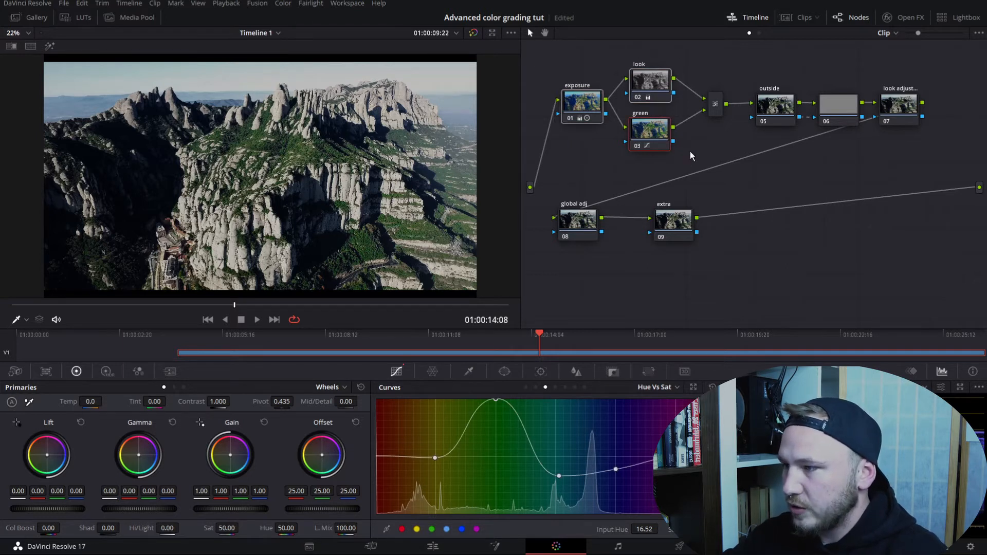
{"action": "key", "text": "ctrl+d"}
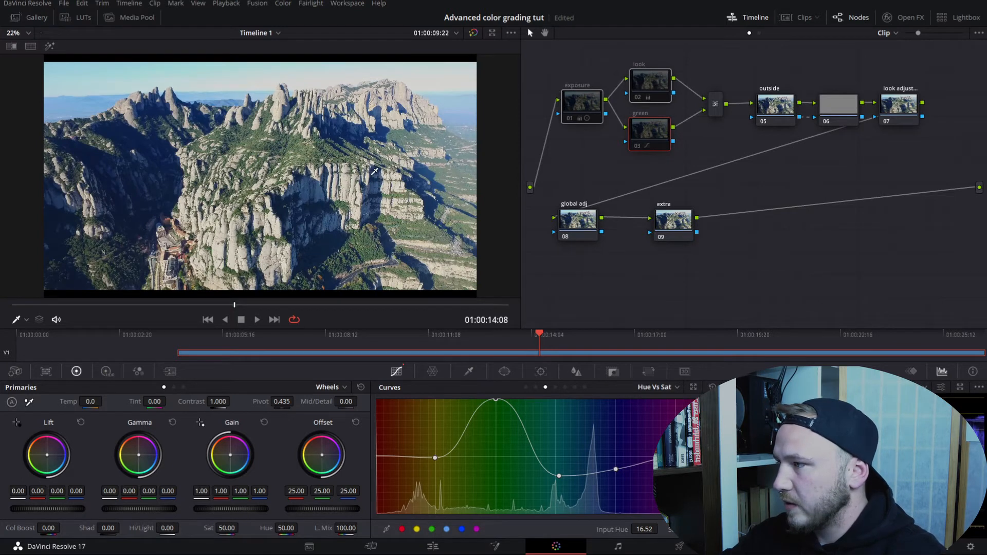
{"action": "key", "text": "ctrl+d"}
{"action": "key", "text": "ctrl+d"}
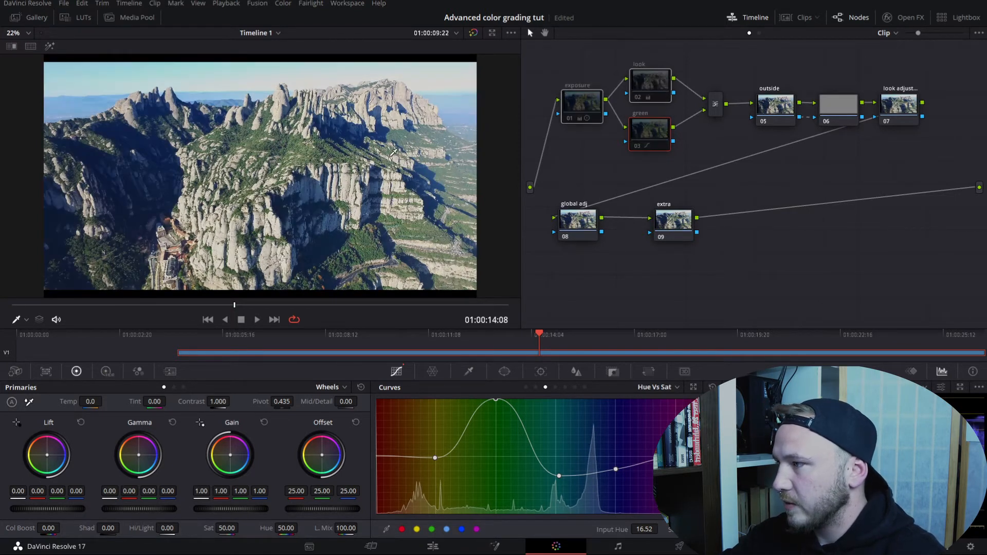
{"action": "key", "text": "ctrl+d"}
{"action": "key", "text": "ctrl+d"}
{"action": "key", "text": "ctrl+d"}
{"action": "key", "text": "ctrl+d"}
{"action": "key", "text": "ctrl+d"}
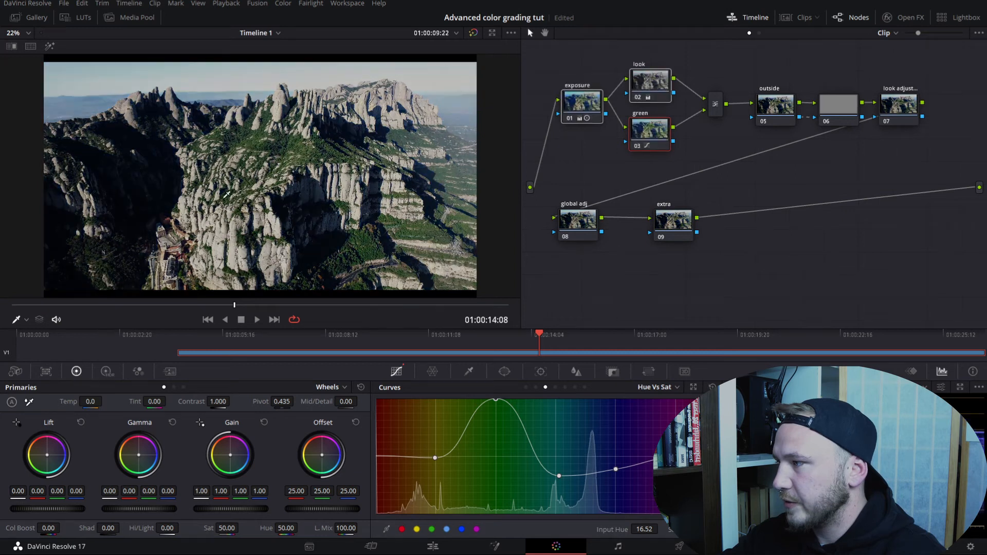
{"action": "key", "text": "ctrl+d"}
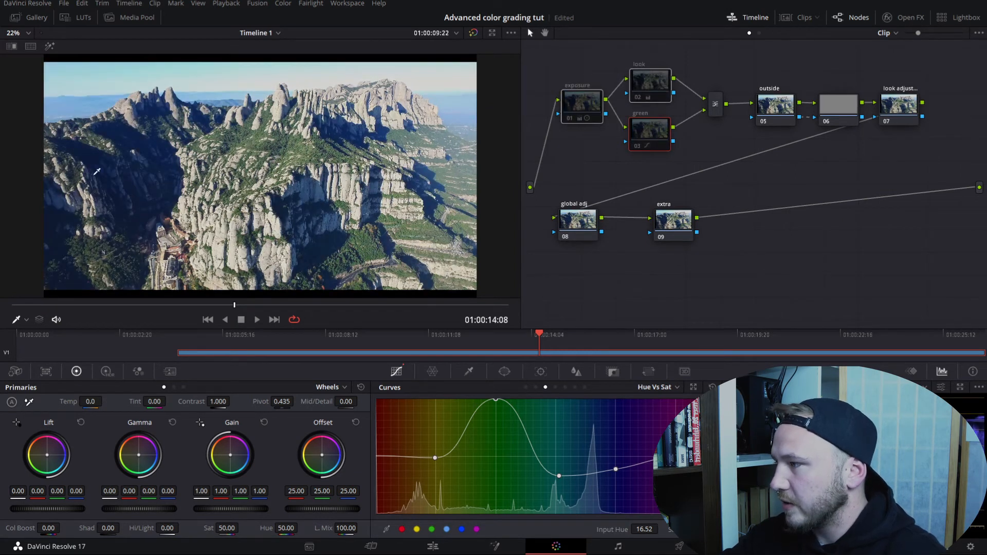
{"action": "key", "text": "ctrl+d"}
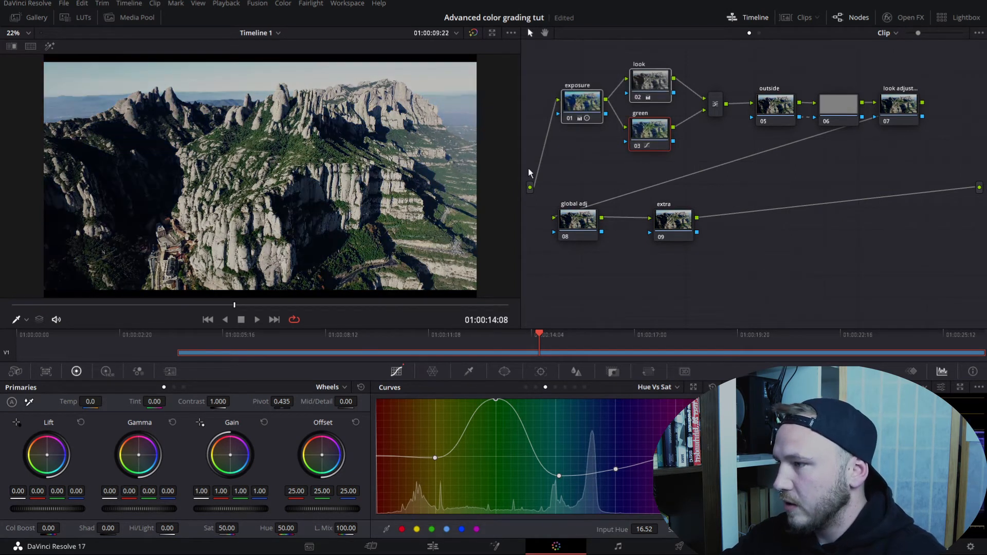
On the outside node, enable a curve window at the clip's first frame, with the viewer scaled to 12.5%
{"action": "key", "text": "Up"}
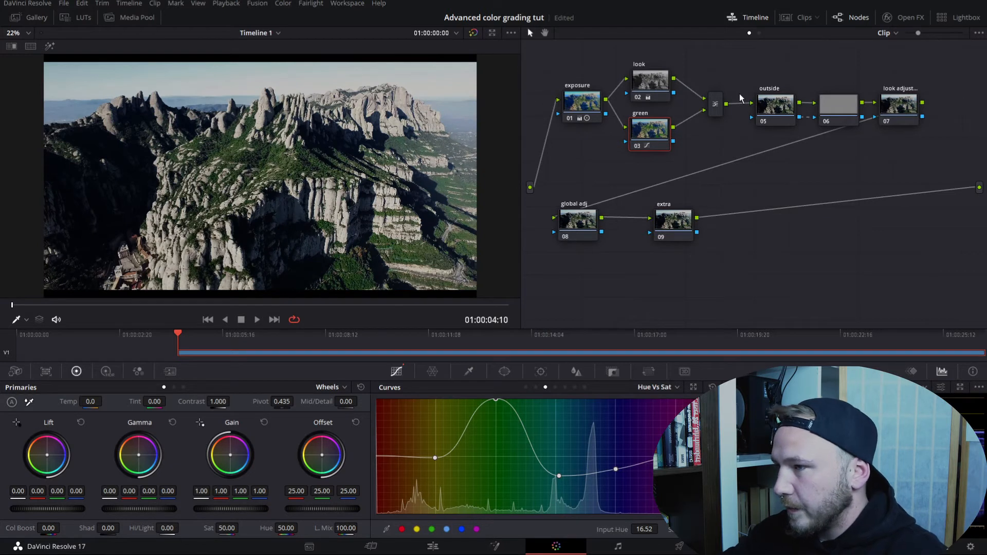
{"action": "left_click", "coordinate": [769, 105]}
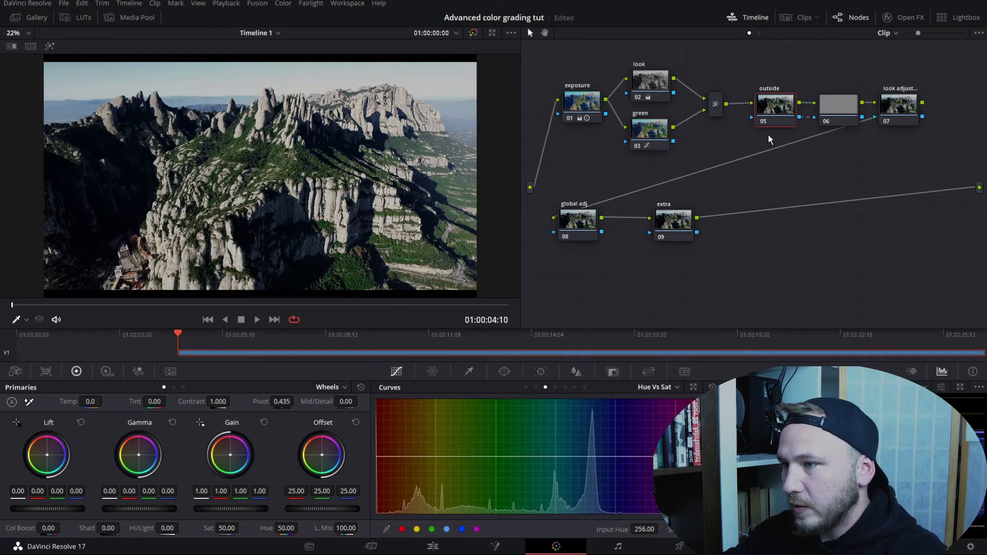
{"action": "left_click", "coordinate": [24, 32]}
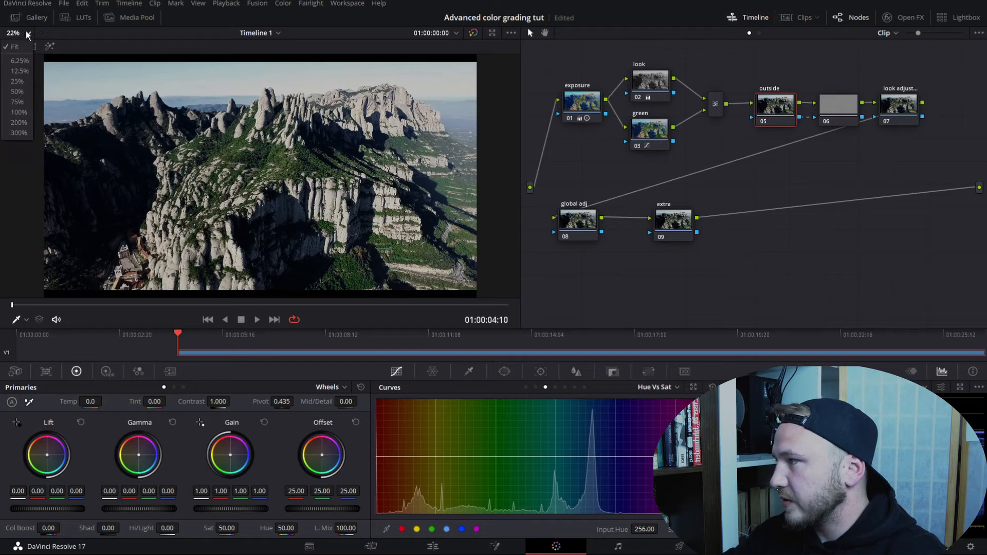
{"action": "left_click", "coordinate": [20, 71]}
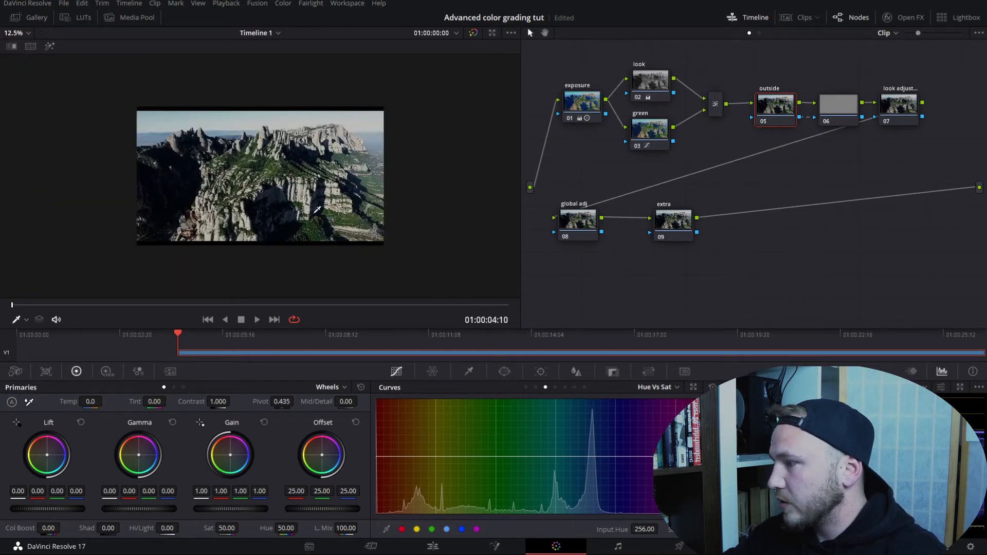
{"action": "left_click", "coordinate": [504, 373]}
{"action": "left_click", "coordinate": [402, 508]}
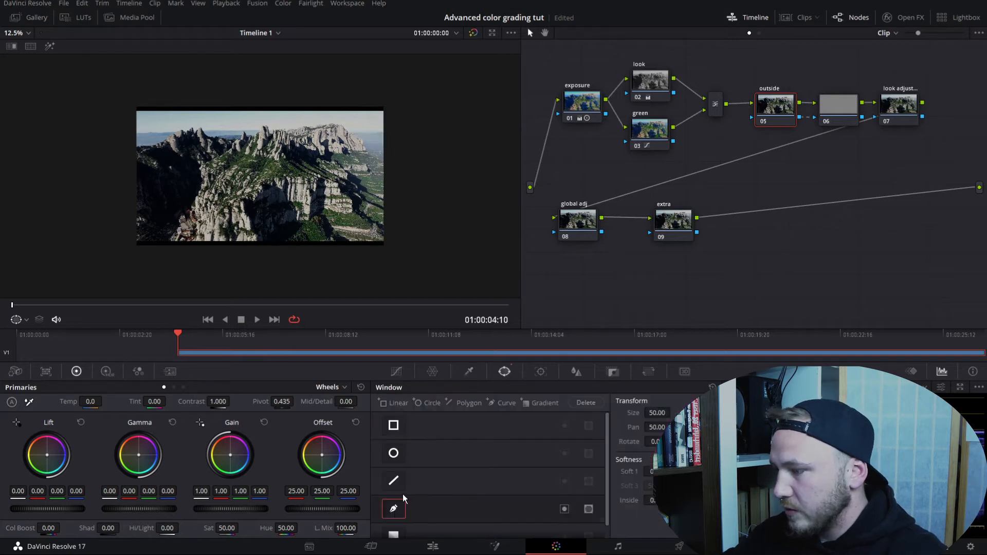
Trace the curve window along the mountain skyline, starting beyond the image's left edge and ending past its right edge
{"action": "left_click", "coordinate": [116, 146]}
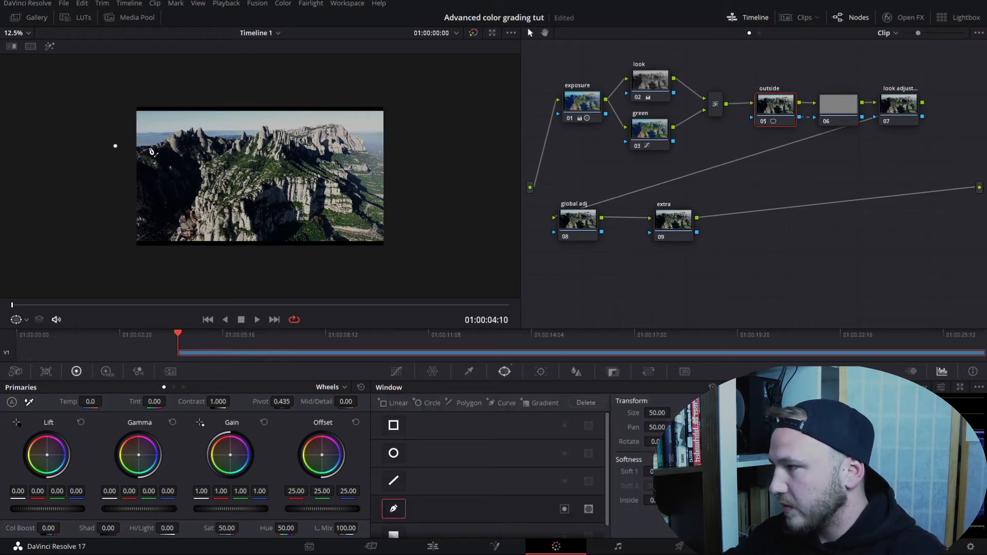
{"action": "left_click", "coordinate": [149, 147]}
{"action": "left_click", "coordinate": [172, 133]}
{"action": "left_click", "coordinate": [192, 128]}
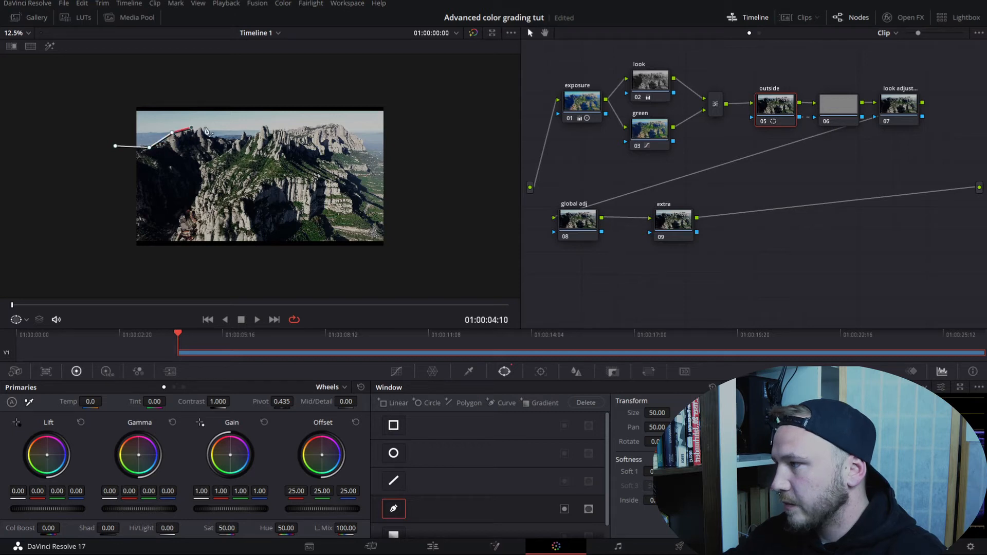
{"action": "left_click", "coordinate": [204, 132]}
{"action": "left_click", "coordinate": [226, 139]}
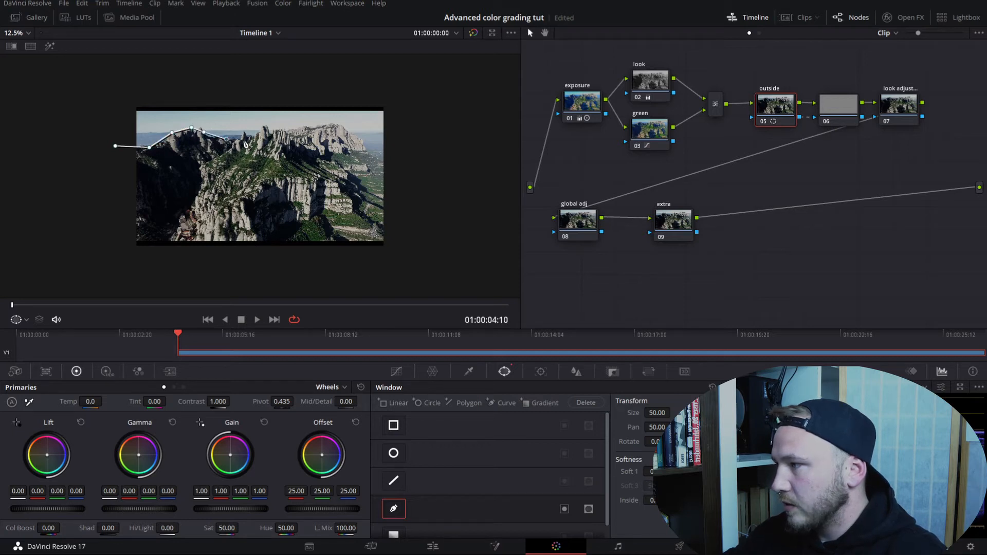
{"action": "left_click", "coordinate": [242, 135]}
{"action": "left_click", "coordinate": [246, 134]}
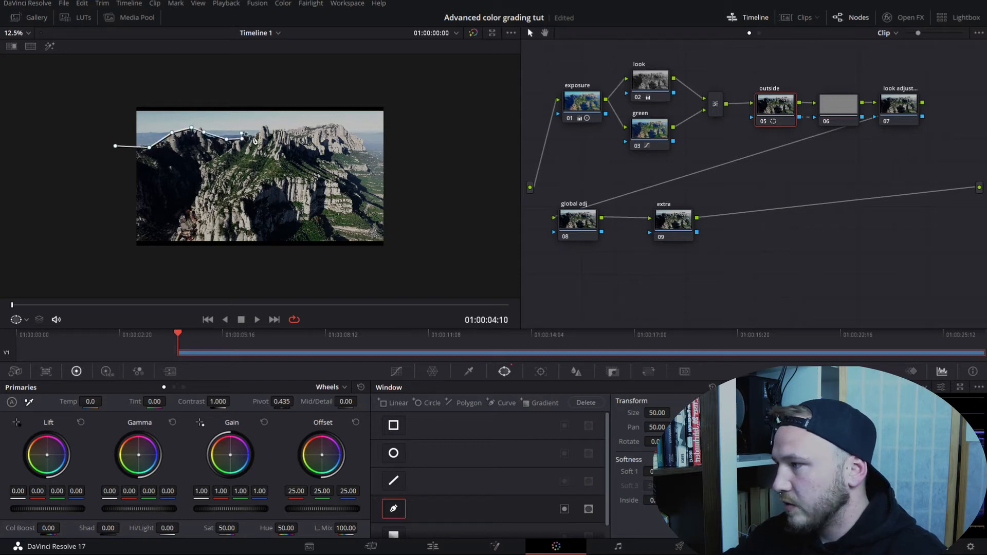
{"action": "left_click", "coordinate": [253, 137]}
{"action": "left_click", "coordinate": [261, 125]}
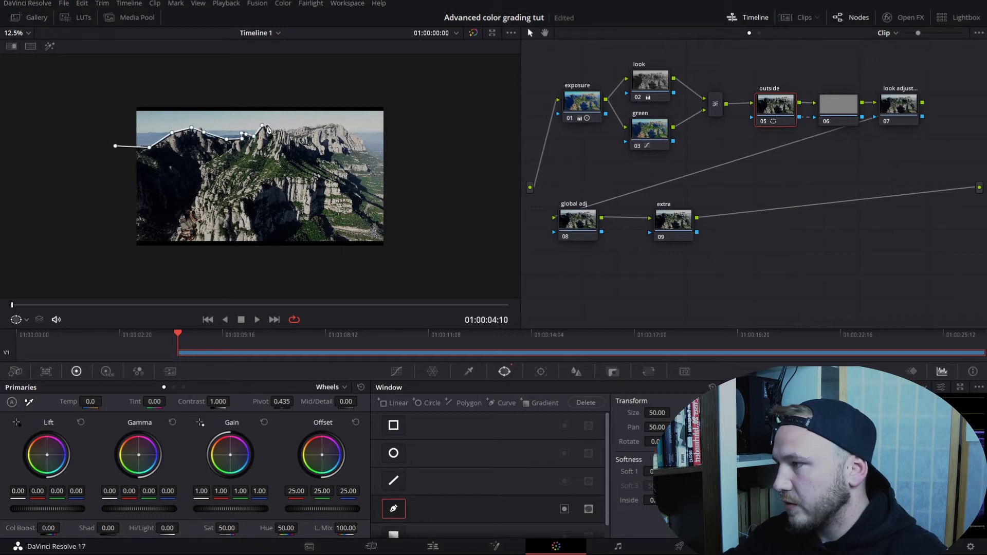
{"action": "left_click", "coordinate": [268, 131]}
{"action": "left_click", "coordinate": [291, 131]}
{"action": "left_click", "coordinate": [311, 127]}
{"action": "left_click", "coordinate": [330, 125]}
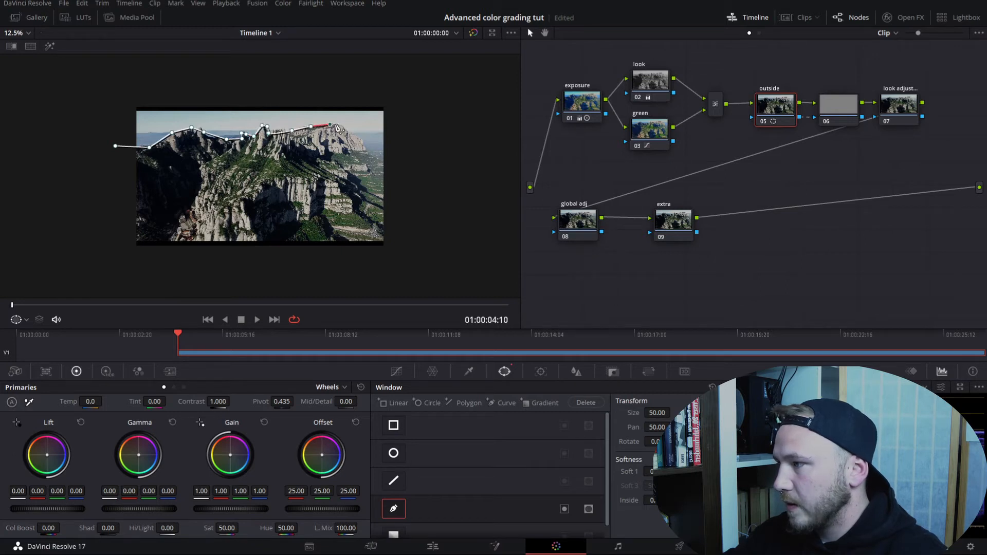
{"action": "left_click", "coordinate": [344, 125]}
{"action": "left_click", "coordinate": [350, 131]}
{"action": "left_click", "coordinate": [360, 138]}
{"action": "left_click", "coordinate": [366, 149]}
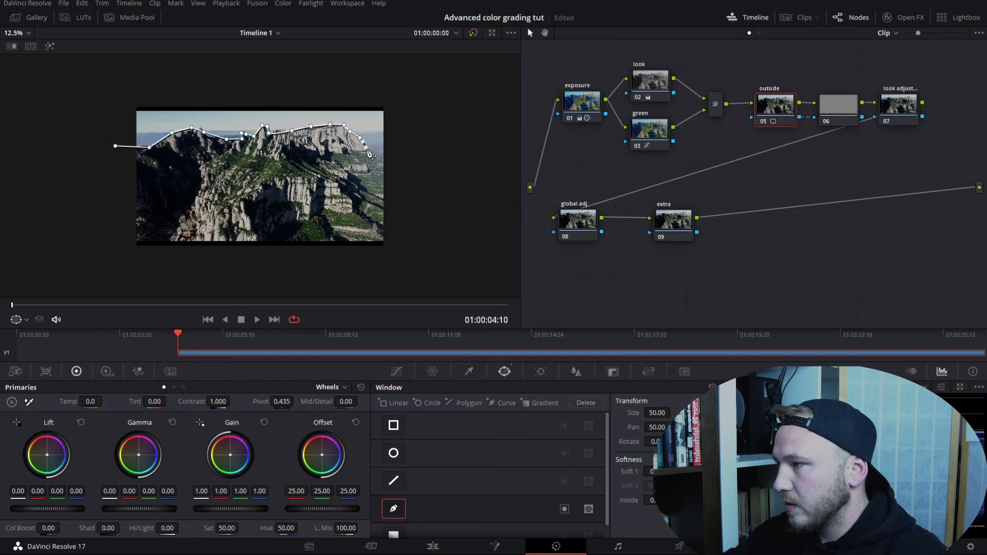
{"action": "left_click", "coordinate": [377, 160]}
{"action": "left_click", "coordinate": [389, 163]}
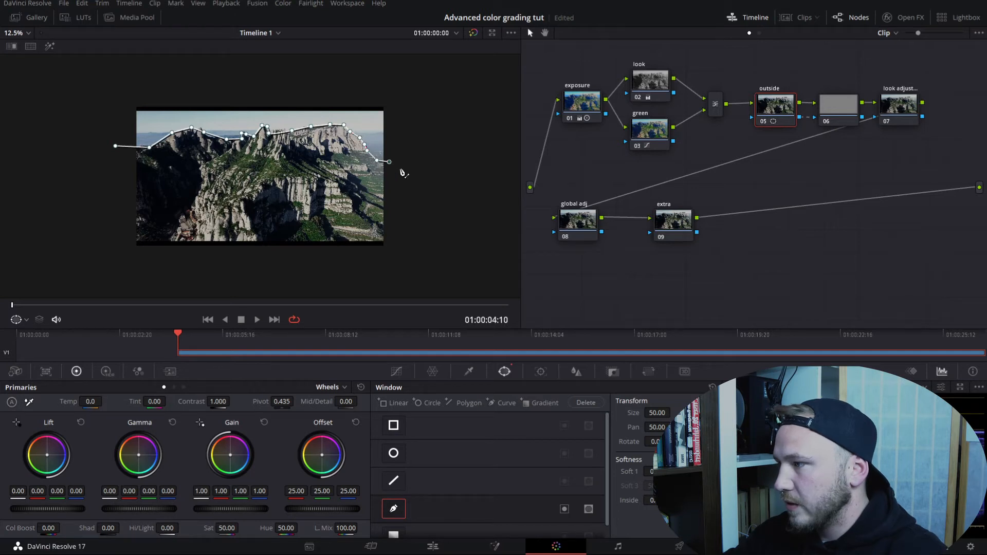
Continue the curve window around the outside of the frame below the mountains and close it at its starting point
{"action": "left_click", "coordinate": [412, 178]}
{"action": "left_click", "coordinate": [405, 222]}
{"action": "left_click", "coordinate": [401, 268]}
{"action": "left_click_drag", "start_coordinate": [290, 270], "coordinate": [277, 269]}
{"action": "left_click", "coordinate": [139, 276]}
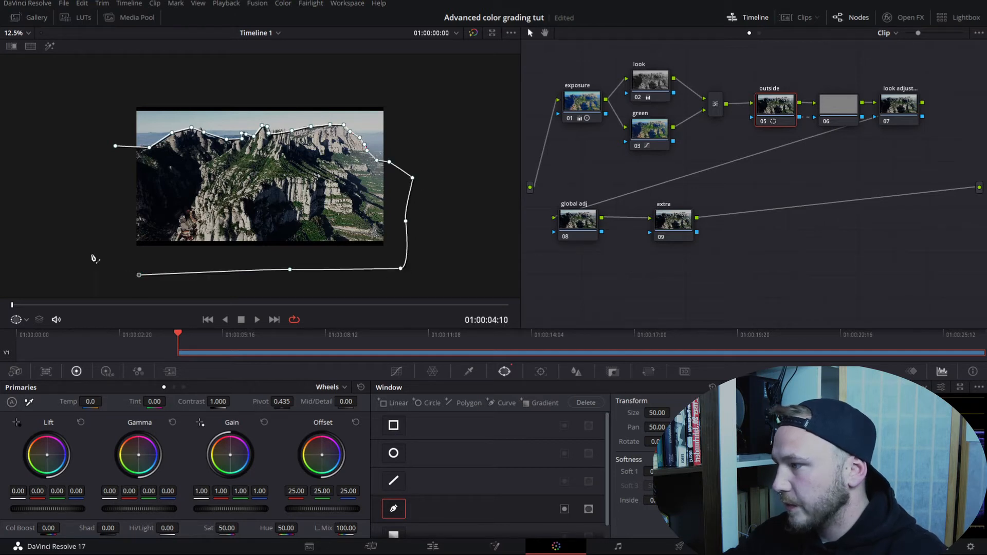
{"action": "left_click", "coordinate": [90, 251]}
{"action": "left_click", "coordinate": [116, 148]}
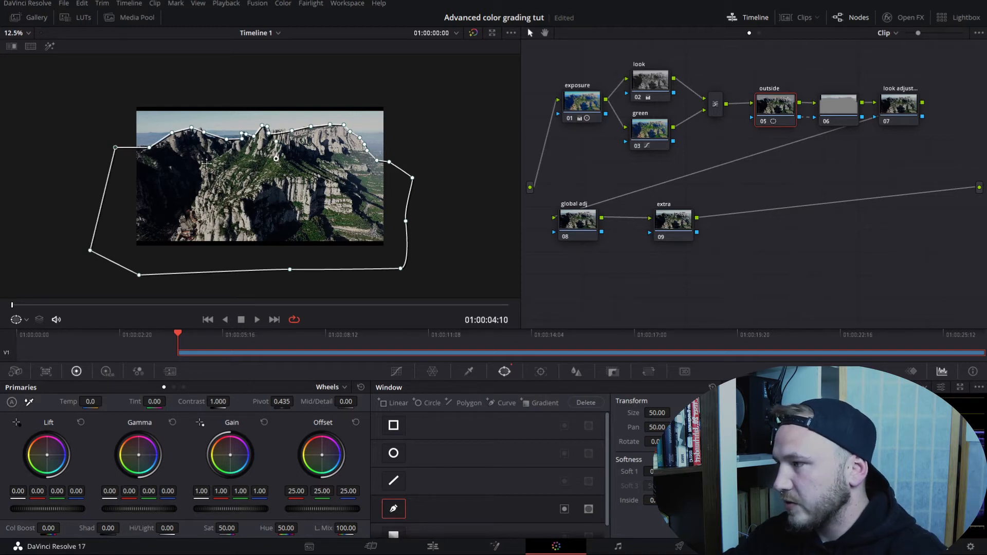
Track the mountain window forward with pan, tilt, zoom, rotate and 3D enabled, stopping at clip timecode 01:00:10:07
{"action": "left_click", "coordinate": [541, 371]}
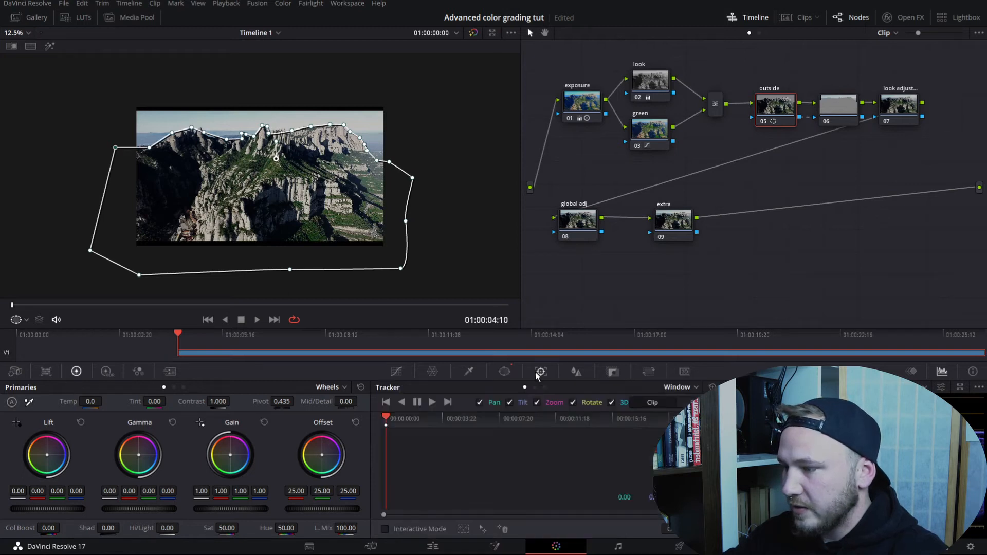
{"action": "left_click", "coordinate": [433, 402]}
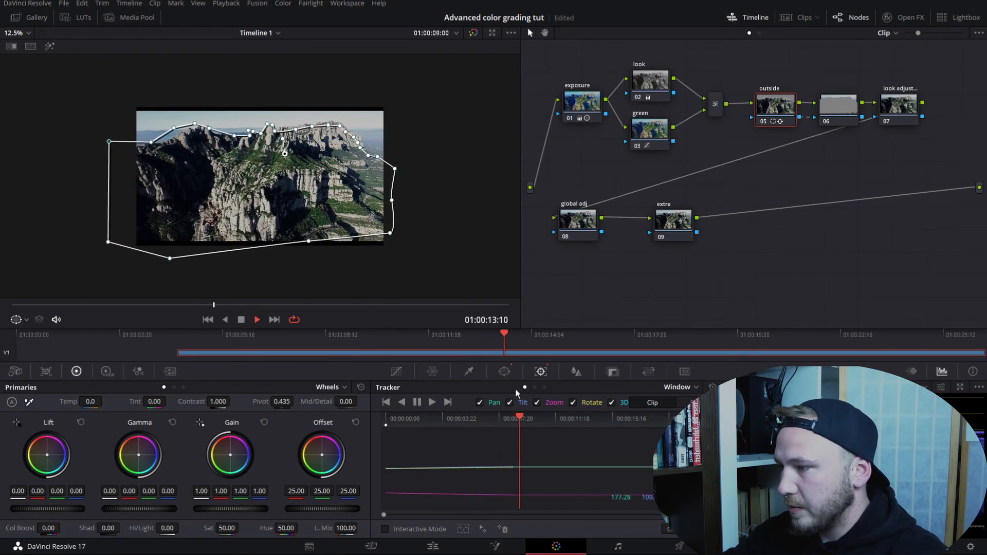
{"action": "left_click", "coordinate": [417, 402]}
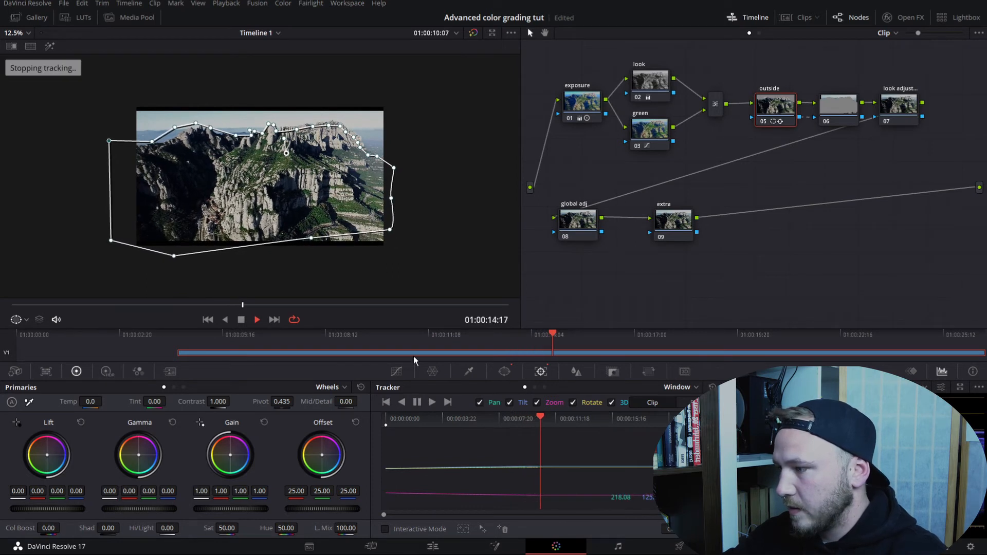
Move the tracked window's lower points farther below the frame and refit its skyline points on the right-hand ridge
{"action": "left_click_drag", "start_coordinate": [390, 229], "coordinate": [393, 254]}
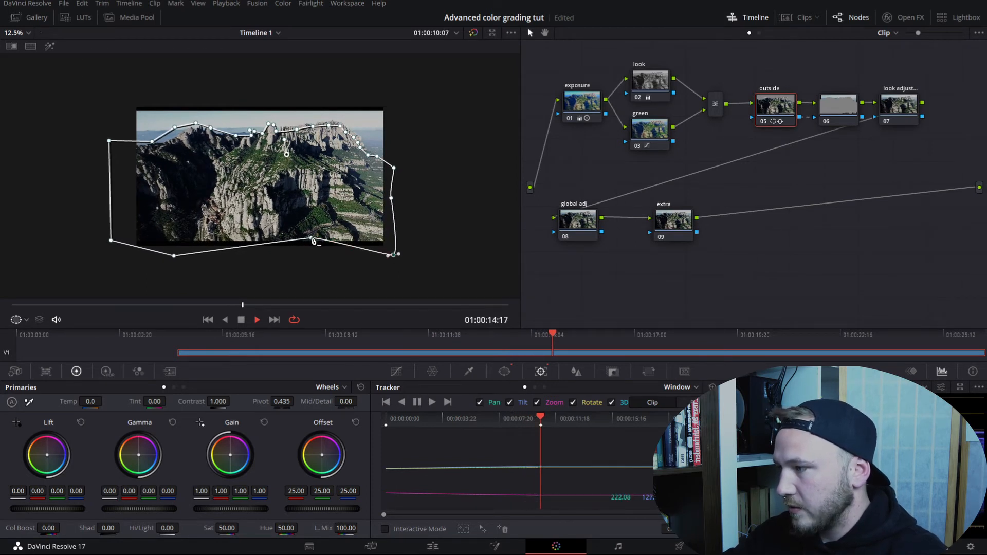
{"action": "left_click_drag", "start_coordinate": [312, 240], "coordinate": [311, 260]}
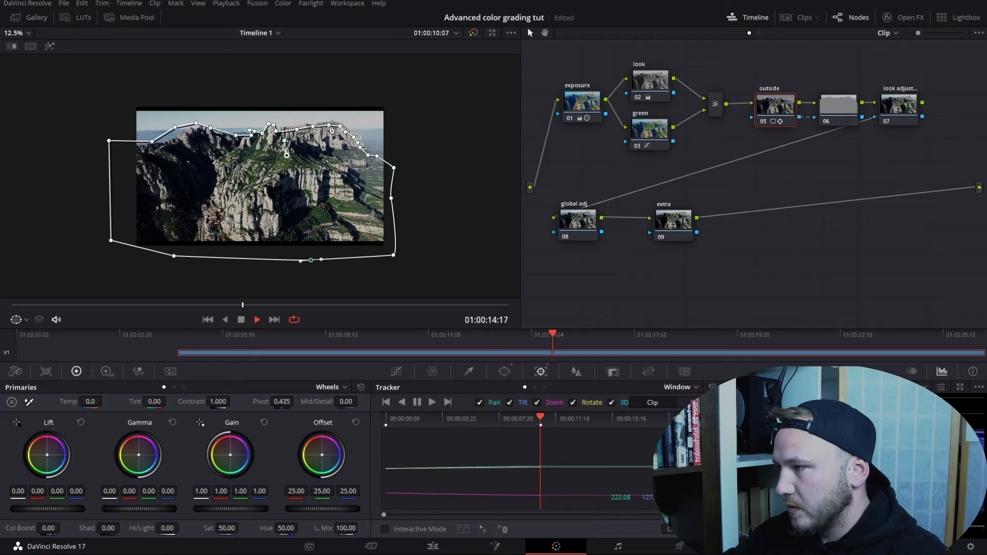
{"action": "left_click_drag", "start_coordinate": [329, 126], "coordinate": [381, 156]}
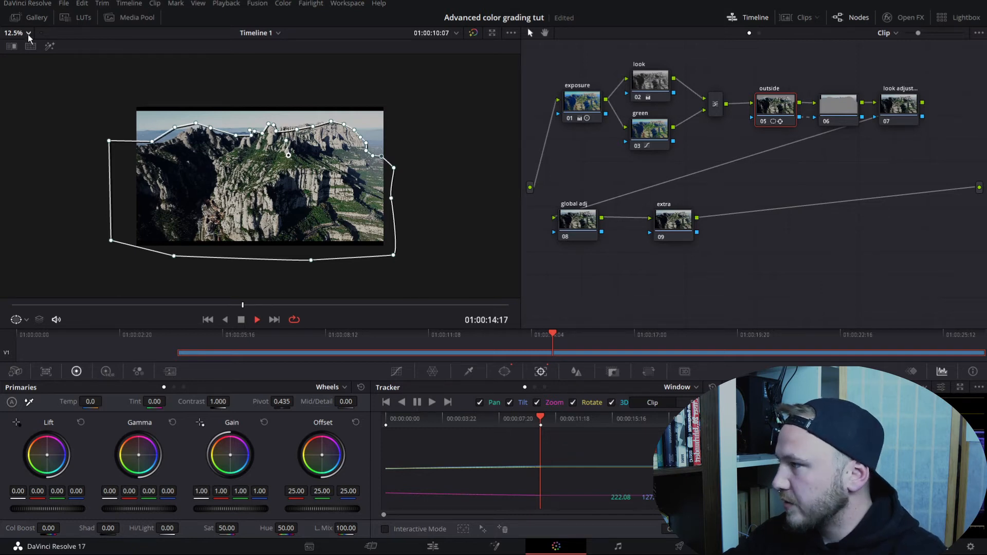
Invert the outside node's window to affect the sky instead of the mountains, and lower its outermost left point slightly
{"action": "left_click", "coordinate": [505, 372]}
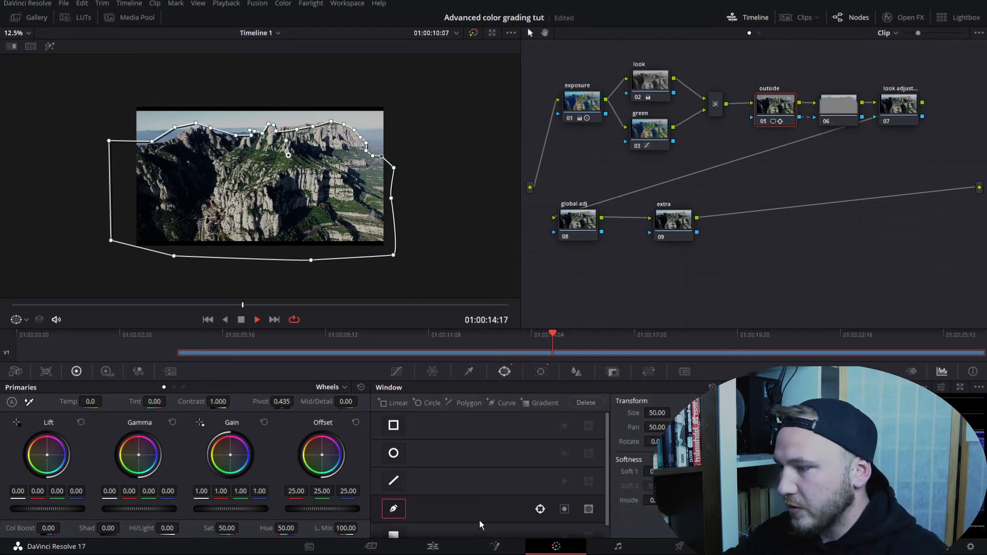
{"action": "left_click", "coordinate": [564, 509]}
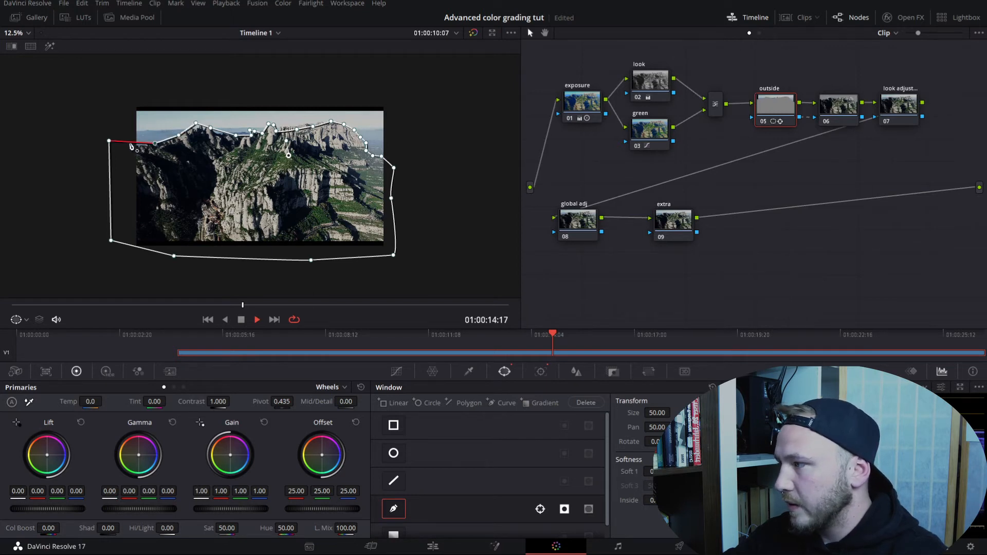
{"action": "left_click_drag", "start_coordinate": [109, 141], "coordinate": [110, 145]}
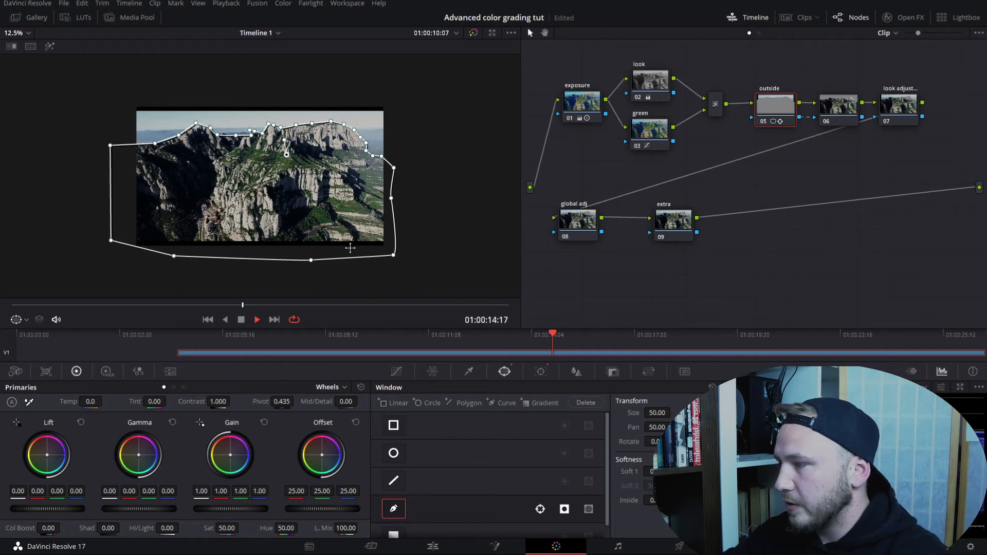
{"action": "left_click", "coordinate": [27, 32]}
{"action": "left_click", "coordinate": [21, 50]}
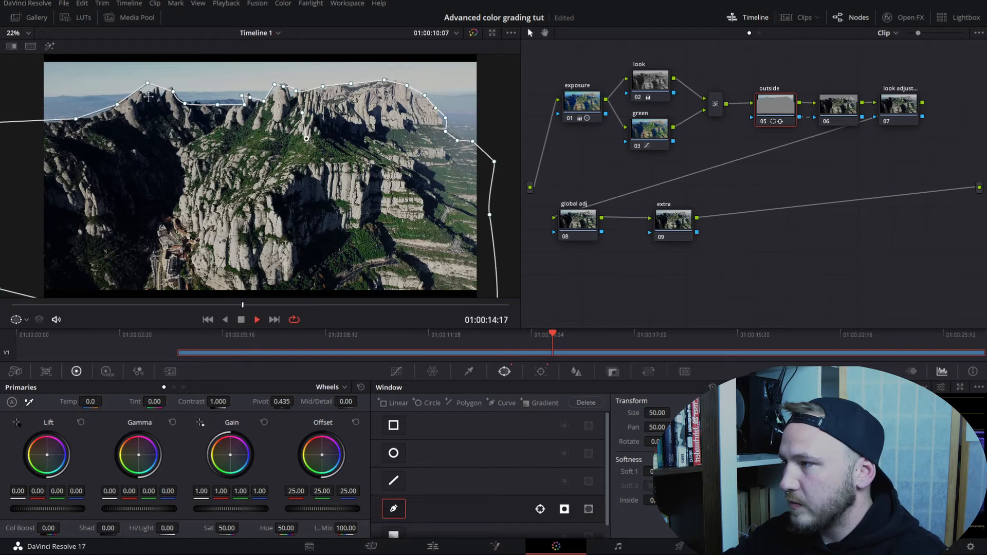
Nudge the outside node and node 06 slightly lower in the node tree, and reselect the outside node
{"action": "mouse_move", "coordinate": [776, 104]}
{"action": "left_mouse_down"}
{"action": "mouse_move", "coordinate": [766, 136]}
{"action": "mouse_move", "coordinate": [780, 179]}
{"action": "mouse_move", "coordinate": [775, 107]}
{"action": "left_mouse_up"}
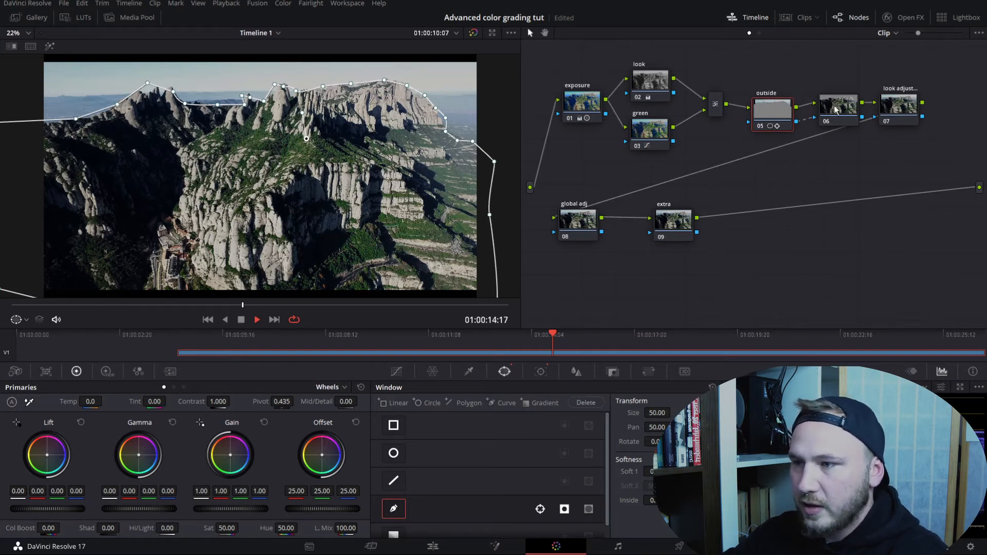
{"action": "left_click_drag", "start_coordinate": [836, 109], "coordinate": [833, 113]}
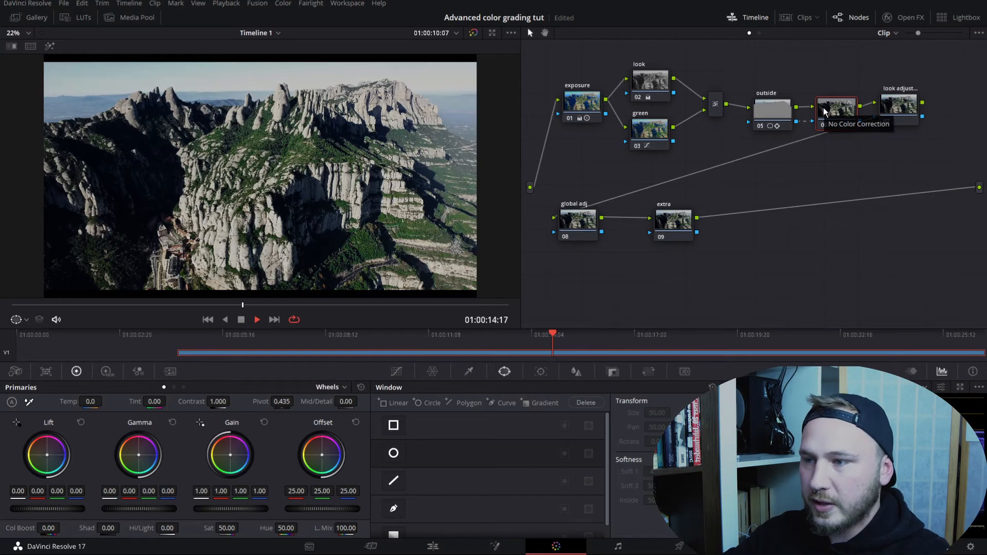
{"action": "left_click", "coordinate": [782, 110]}
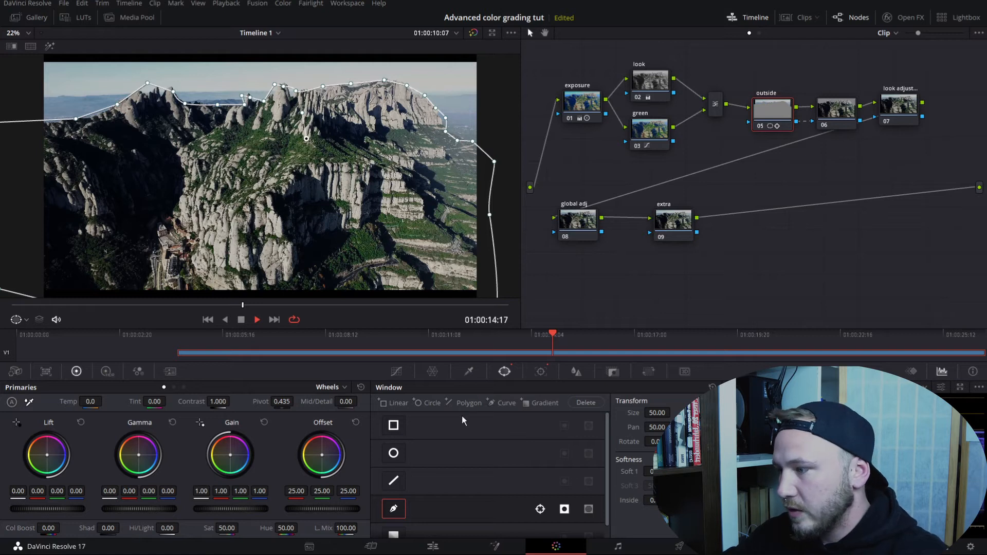
Add a control point near the middle of the outside node's custom curve
{"action": "left_click", "coordinate": [398, 373]}
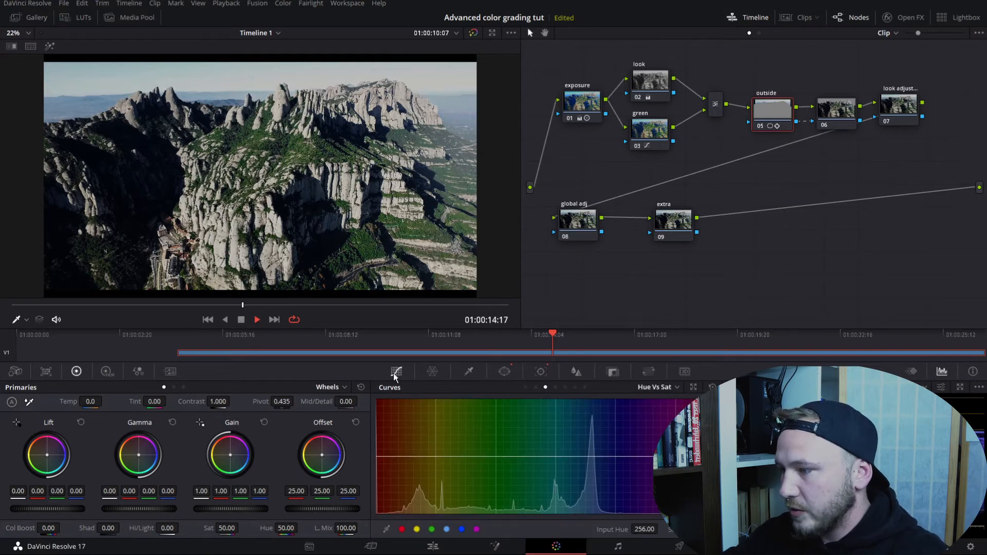
{"action": "left_click", "coordinate": [525, 388]}
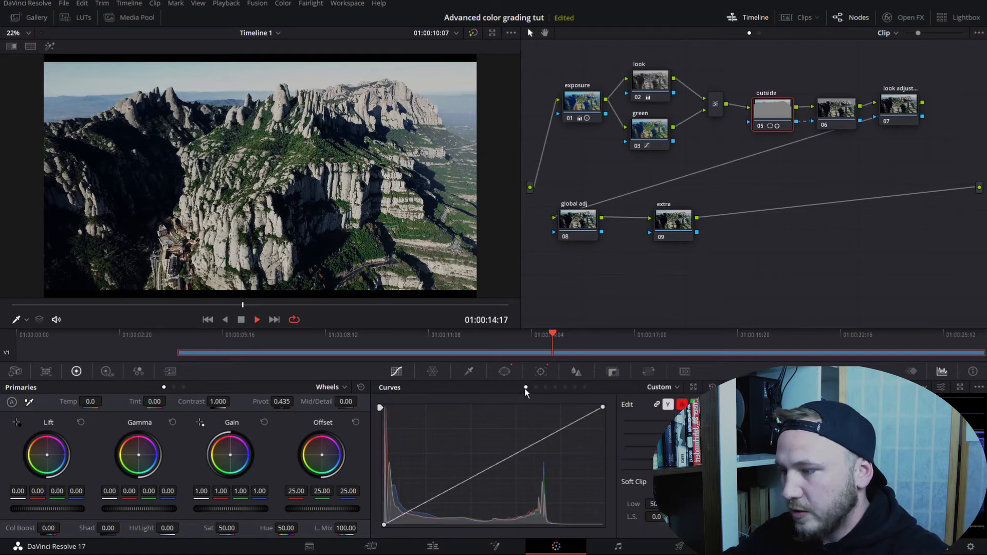
{"action": "left_click", "coordinate": [491, 467]}
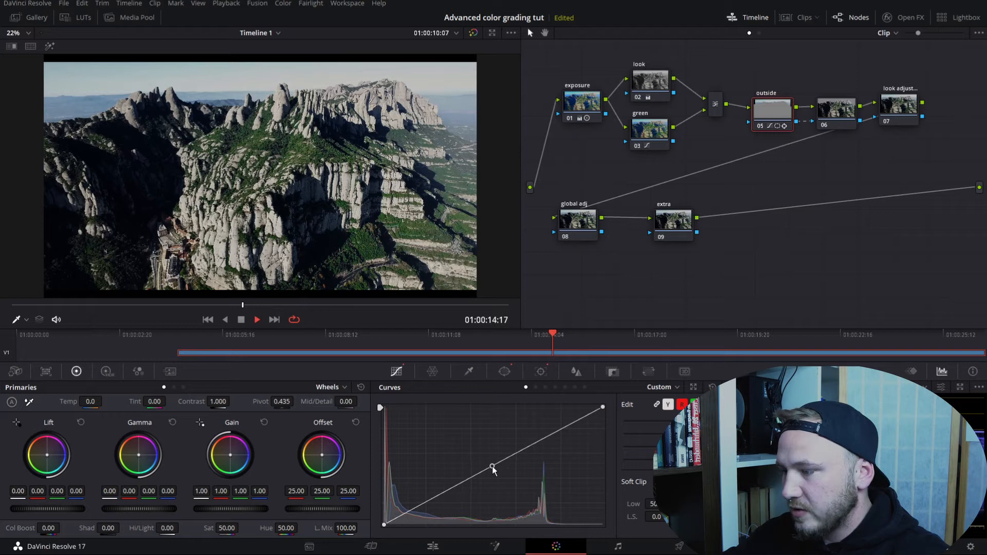
{"action": "mouse_move", "coordinate": [493, 467]}
{"action": "left_mouse_down"}
{"action": "mouse_move", "coordinate": [502, 479]}
{"action": "mouse_move", "coordinate": [494, 465]}
{"action": "left_mouse_up"}
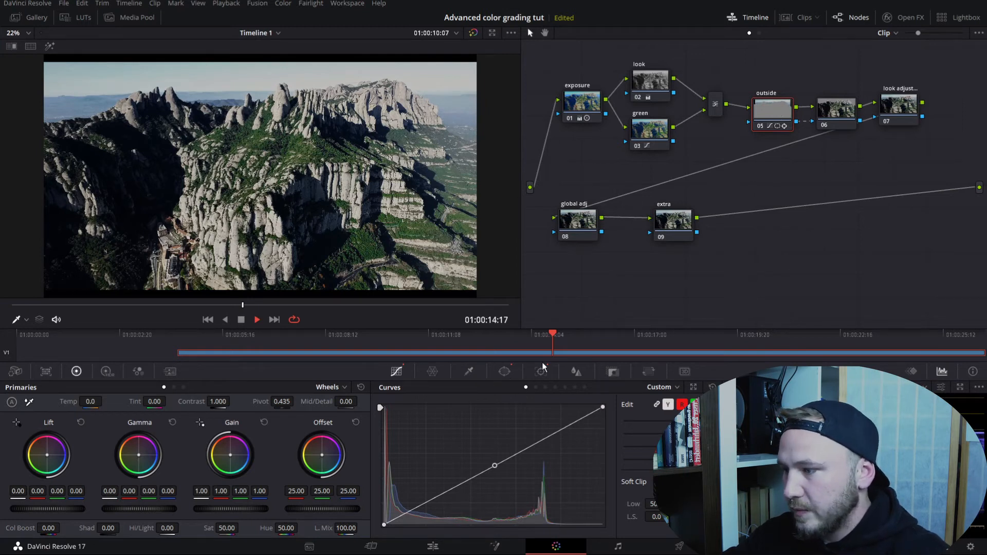
Soften the outside node's window edge with Soft 1 at 16.98 and an increased Inside softness
{"action": "left_click", "coordinate": [505, 372]}
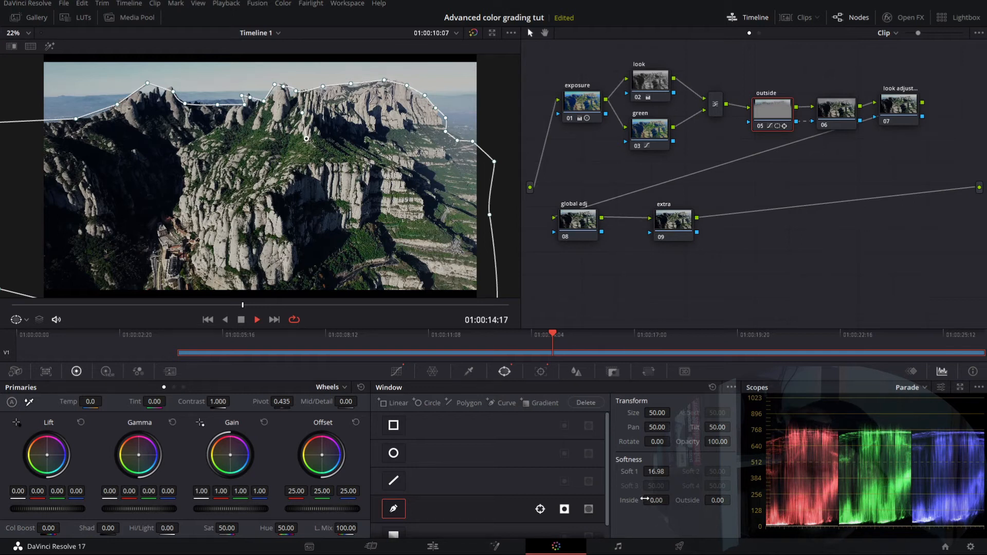
{"action": "left_click_drag", "start_coordinate": [654, 503], "coordinate": [705, 506]}
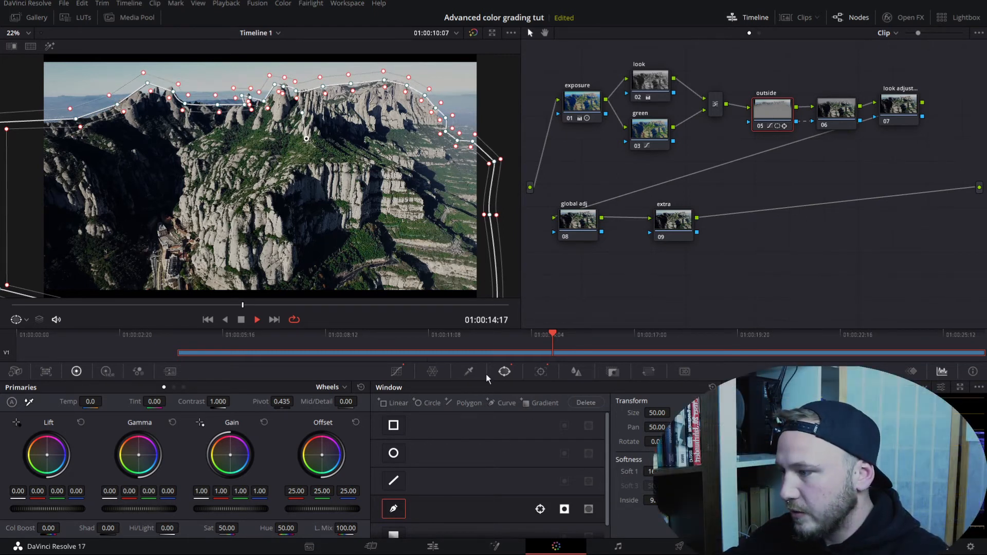
Pull the midpoint of the outside node's custom curve well below the diagonal to darken the sky
{"action": "left_click", "coordinate": [396, 372]}
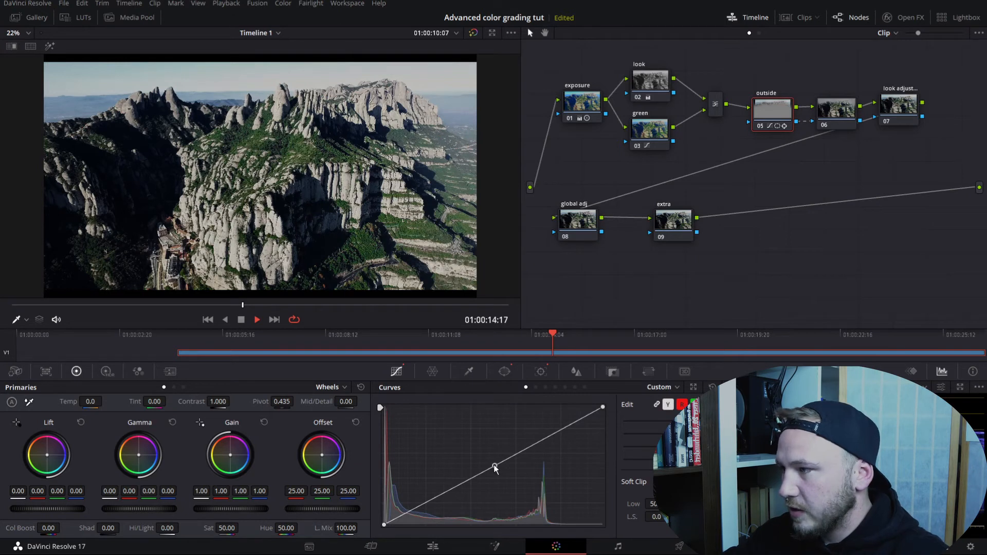
{"action": "mouse_move", "coordinate": [496, 469]}
{"action": "left_mouse_down"}
{"action": "mouse_move", "coordinate": [504, 478]}
{"action": "mouse_move", "coordinate": [492, 465]}
{"action": "left_mouse_up"}
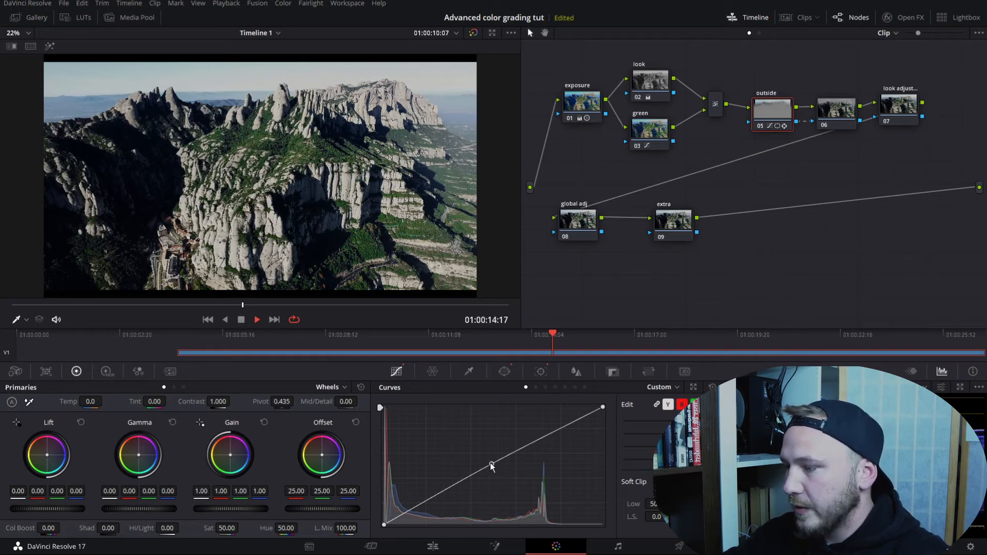
{"action": "left_click_drag", "start_coordinate": [491, 465], "coordinate": [505, 485]}
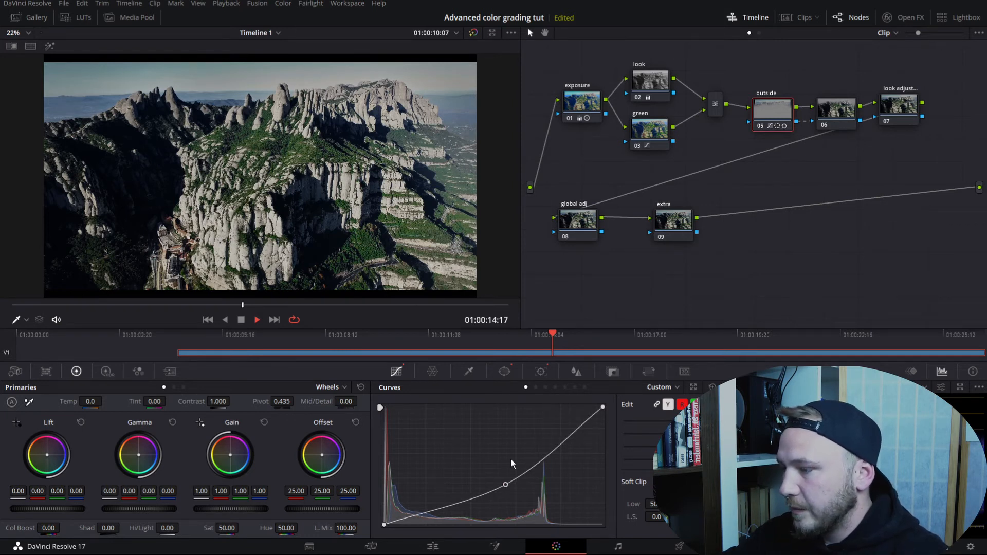
{"action": "mouse_move", "coordinate": [506, 486]}
{"action": "left_mouse_down"}
{"action": "mouse_move", "coordinate": [525, 510]}
{"action": "mouse_move", "coordinate": [512, 490]}
{"action": "left_mouse_up"}
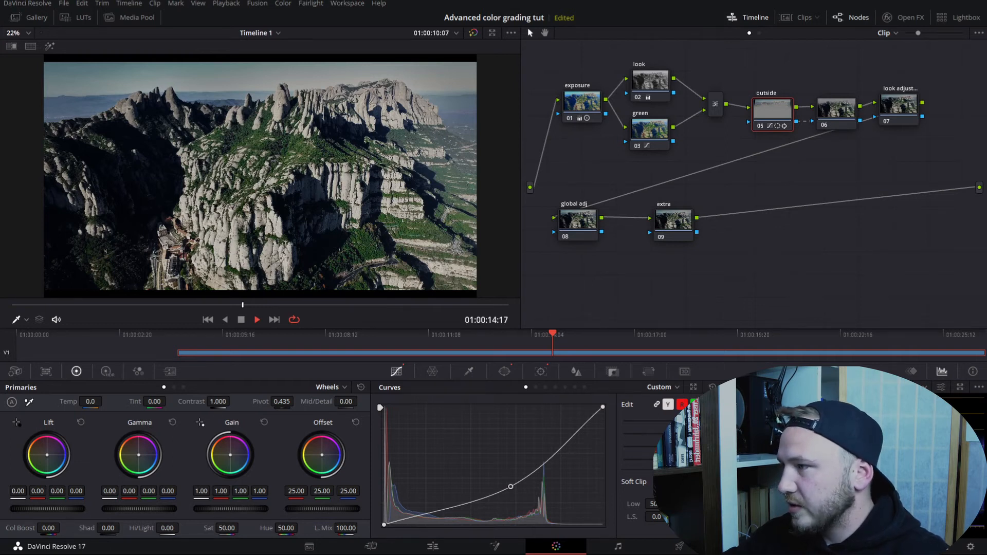
Set the outside node's contrast to 1.124 and its pivot to 1.000
{"action": "left_click_drag", "start_coordinate": [218, 402], "coordinate": [233, 401]}
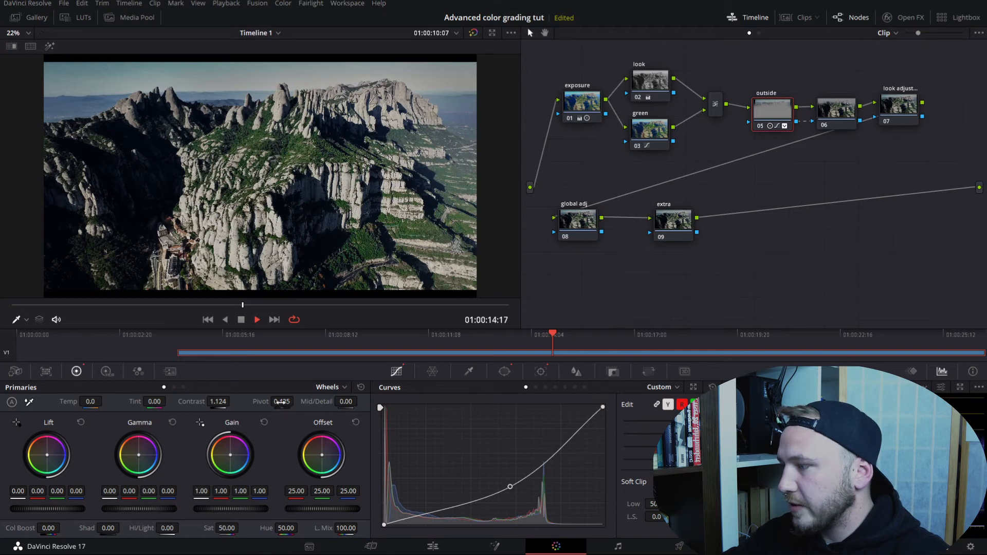
{"action": "left_click_drag", "start_coordinate": [282, 402], "coordinate": [297, 401]}
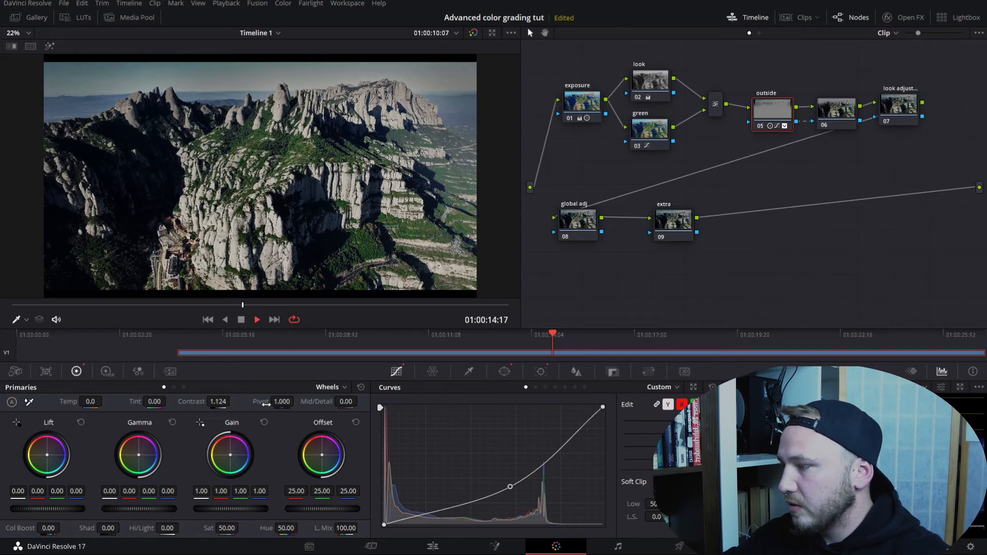
{"action": "left_click_drag", "start_coordinate": [273, 403], "coordinate": [274, 403]}
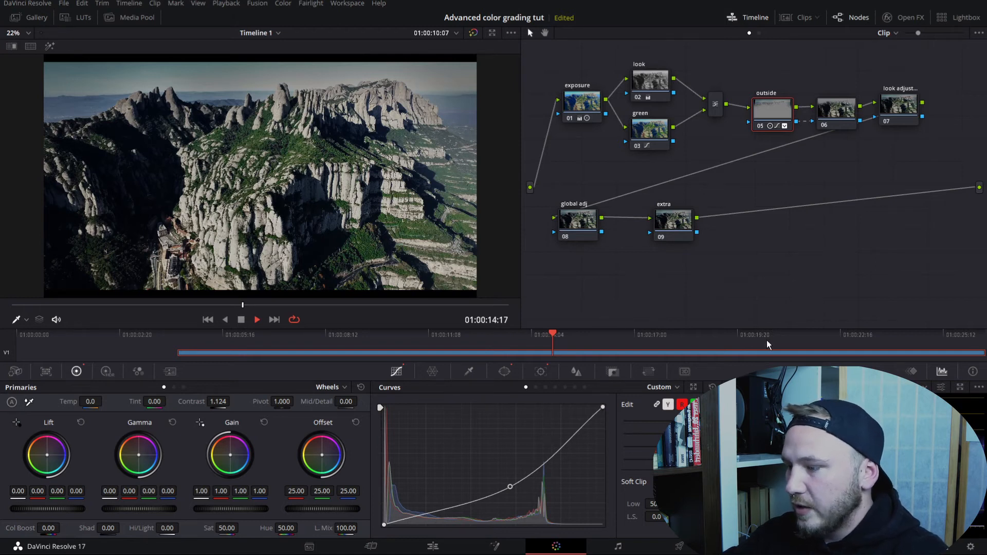
Brighten the mountains on node 06 by setting gamma to 0.04 and gain to 1.10
{"action": "left_click", "coordinate": [836, 114]}
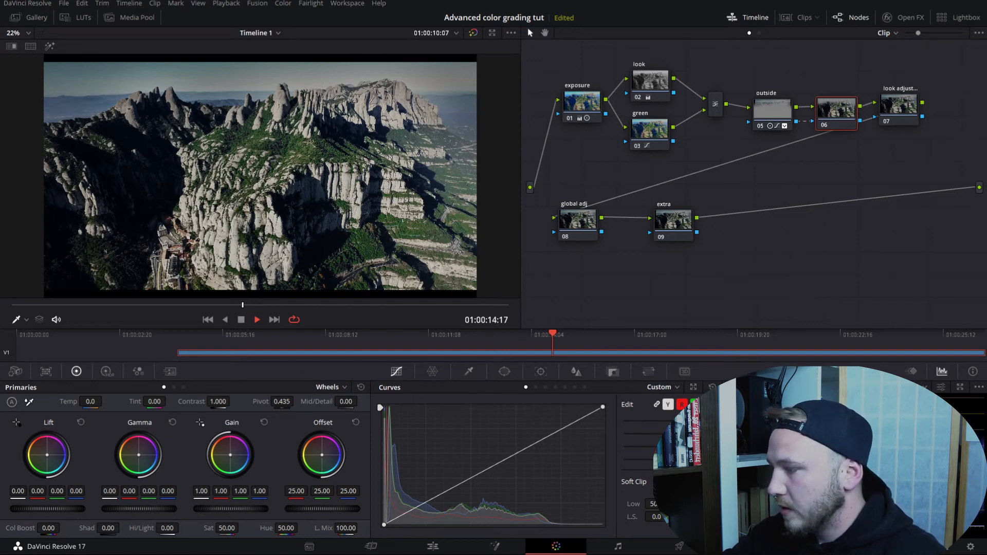
{"action": "left_click_drag", "start_coordinate": [136, 509], "coordinate": [147, 509]}
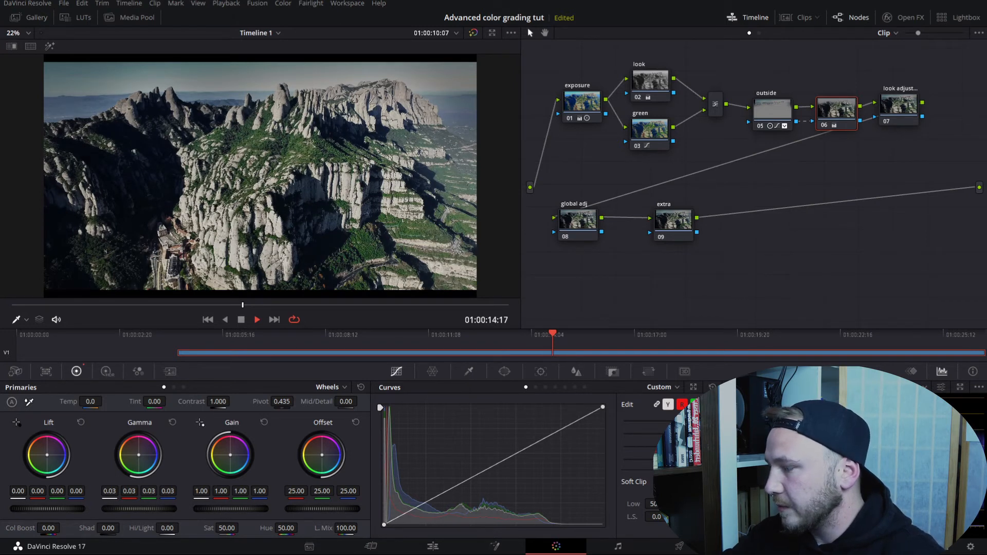
{"action": "left_click_drag", "start_coordinate": [230, 509], "coordinate": [239, 509]}
{"action": "left_click_drag", "start_coordinate": [231, 509], "coordinate": [254, 509]}
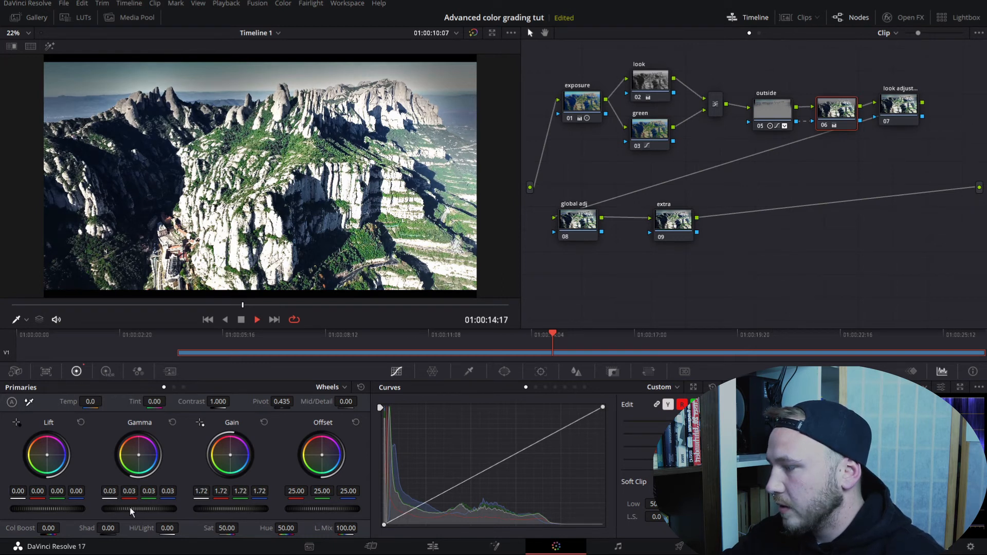
{"action": "left_click_drag", "start_coordinate": [254, 509], "coordinate": [231, 509]}
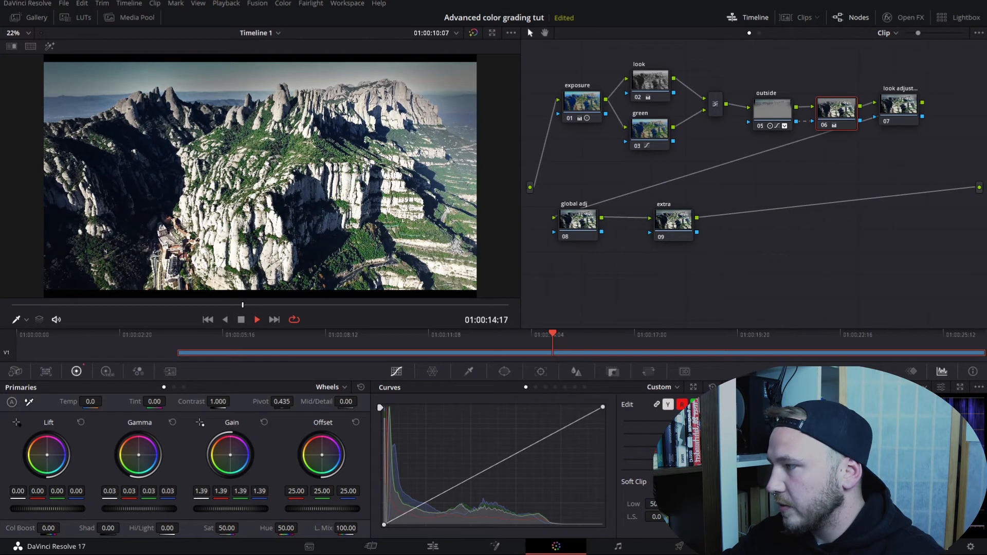
{"action": "left_click_drag", "start_coordinate": [135, 510], "coordinate": [149, 510]}
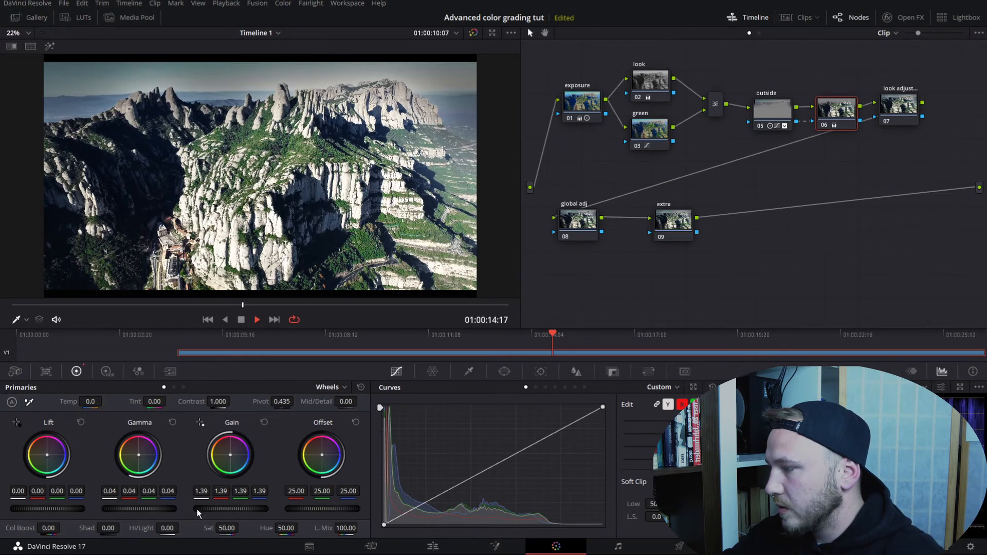
{"action": "left_click_drag", "start_coordinate": [241, 509], "coordinate": [218, 509]}
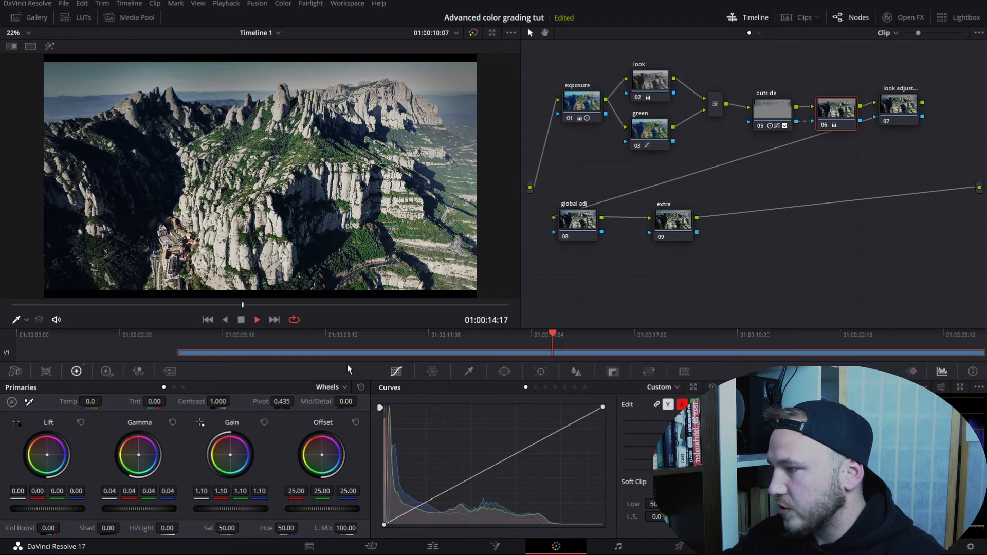
Set node 06's midtone detail to 84.00, judging the rock texture at 50% and returning to the fitted frame
{"action": "left_click", "coordinate": [16, 33]}
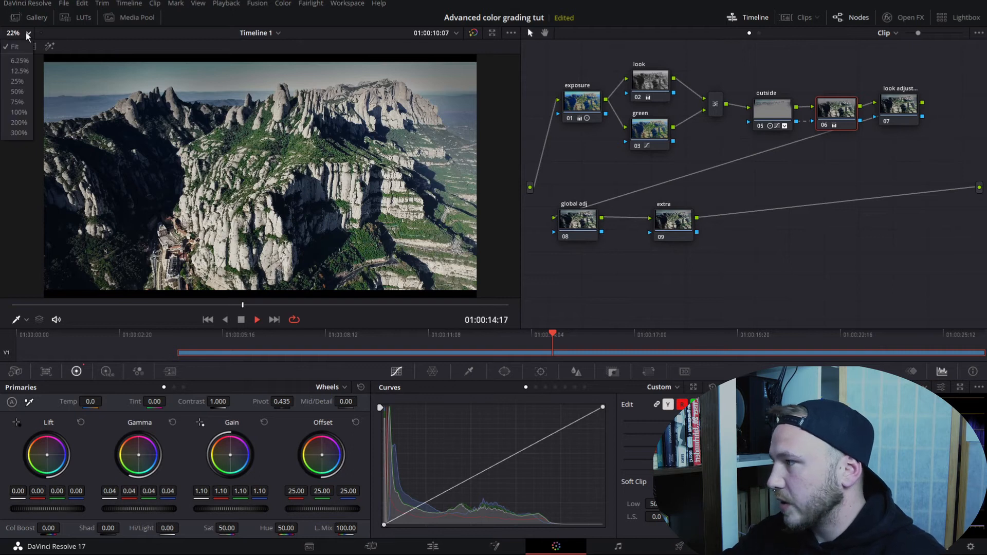
{"action": "left_click", "coordinate": [21, 89]}
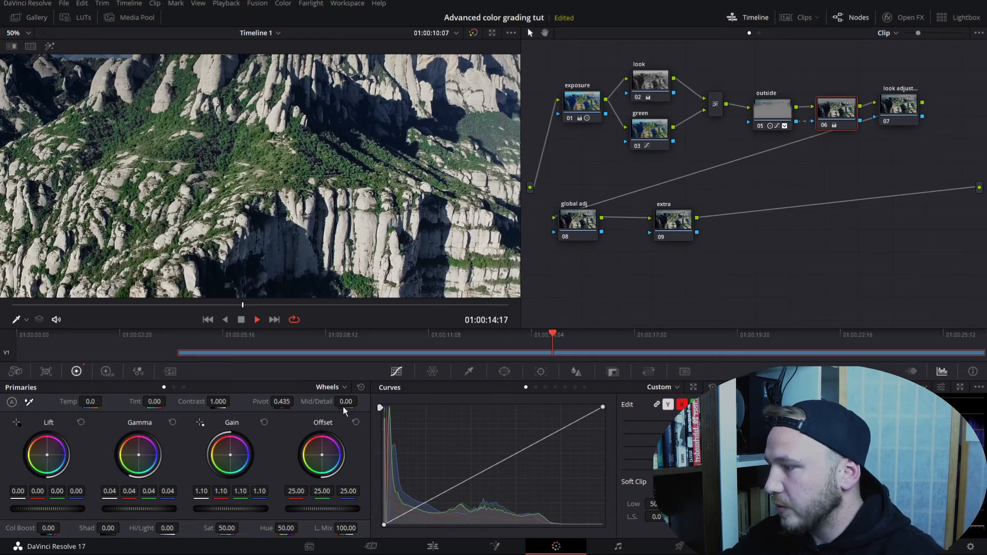
{"action": "mouse_move", "coordinate": [342, 401]}
{"action": "left_mouse_down"}
{"action": "mouse_move", "coordinate": [362, 401]}
{"action": "mouse_move", "coordinate": [348, 401]}
{"action": "left_mouse_up"}
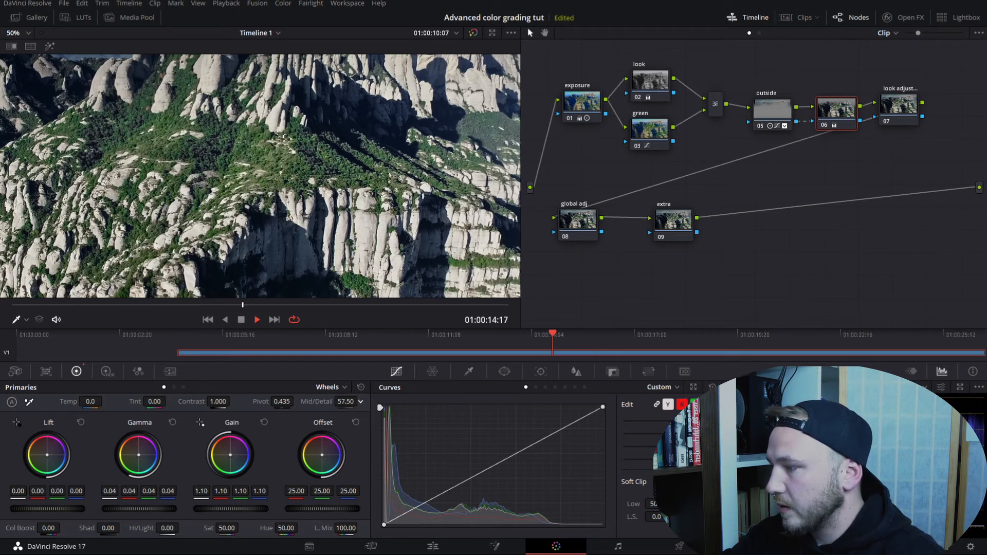
{"action": "left_click_drag", "start_coordinate": [348, 401], "coordinate": [340, 401]}
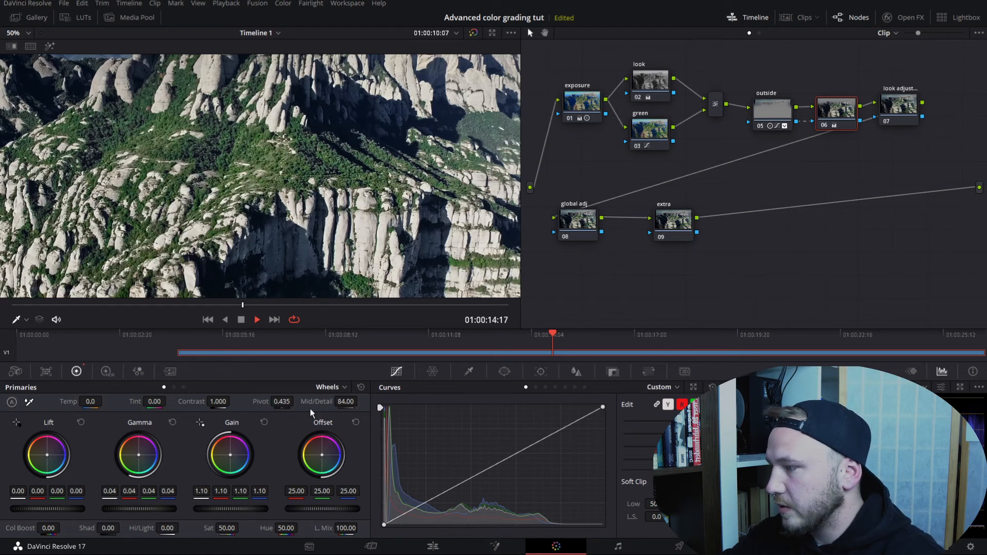
{"action": "left_click", "coordinate": [27, 32]}
{"action": "left_click", "coordinate": [18, 48]}
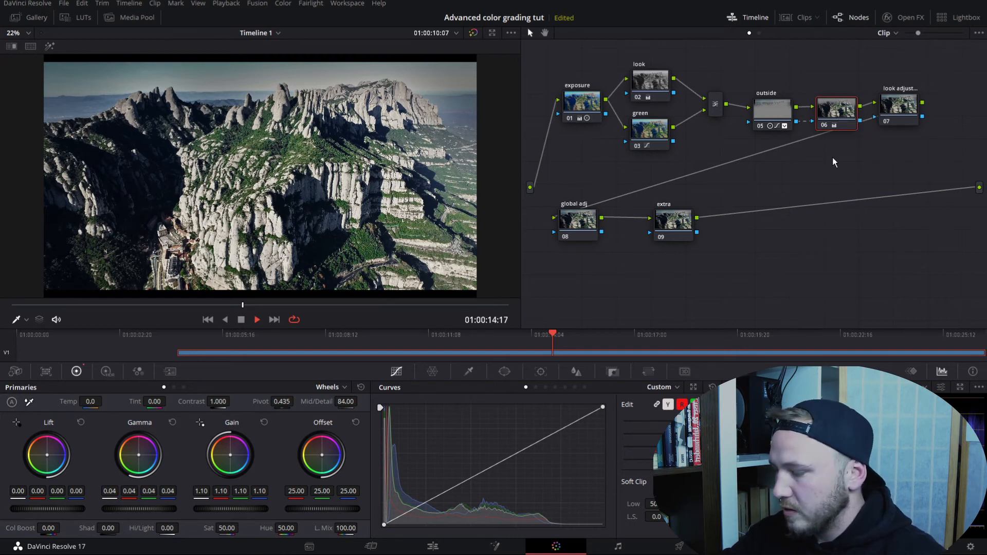
Compare the image with and without node 06 by repeatedly disabling and enabling the node
{"action": "key", "text": "ctrl+d"}
{"action": "key", "text": "ctrl+d"}
{"action": "key", "text": "ctrl+d"}
{"action": "key", "text": "ctrl+d"}
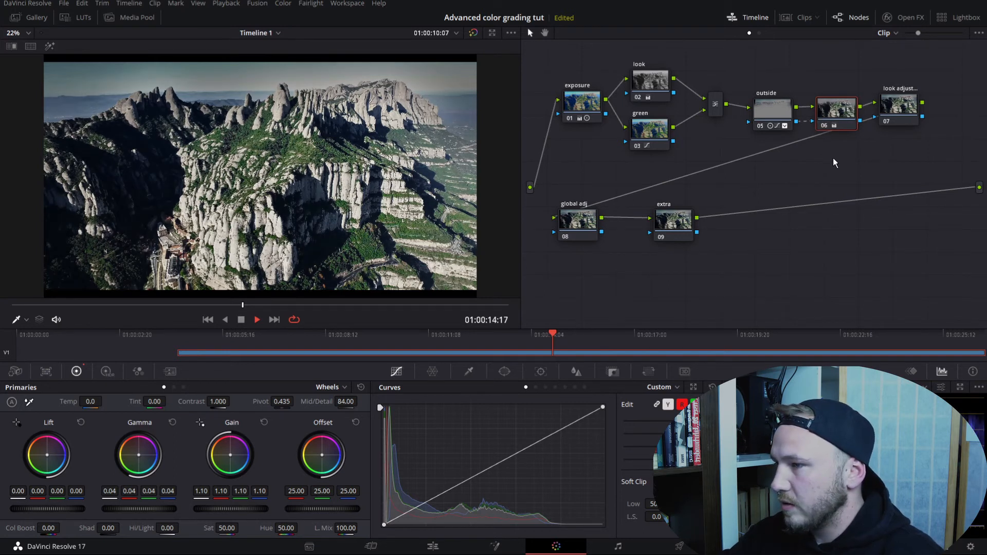
{"action": "key", "text": "ctrl+d"}
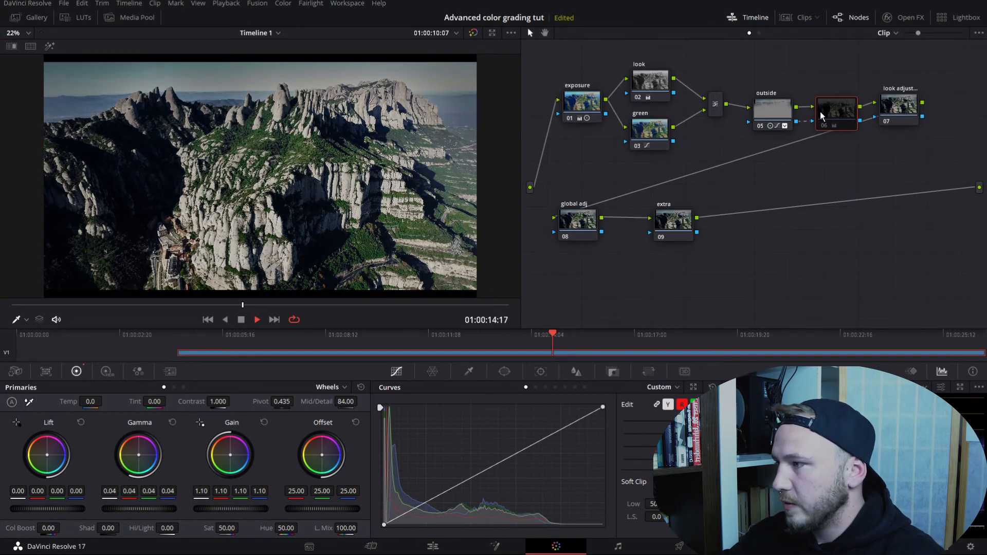
{"action": "key", "text": "ctrl+d"}
{"action": "key", "text": "ctrl+d"}
{"action": "key", "text": "ctrl+d"}
{"action": "key", "text": "ctrl+d"}
{"action": "key", "text": "ctrl+d"}
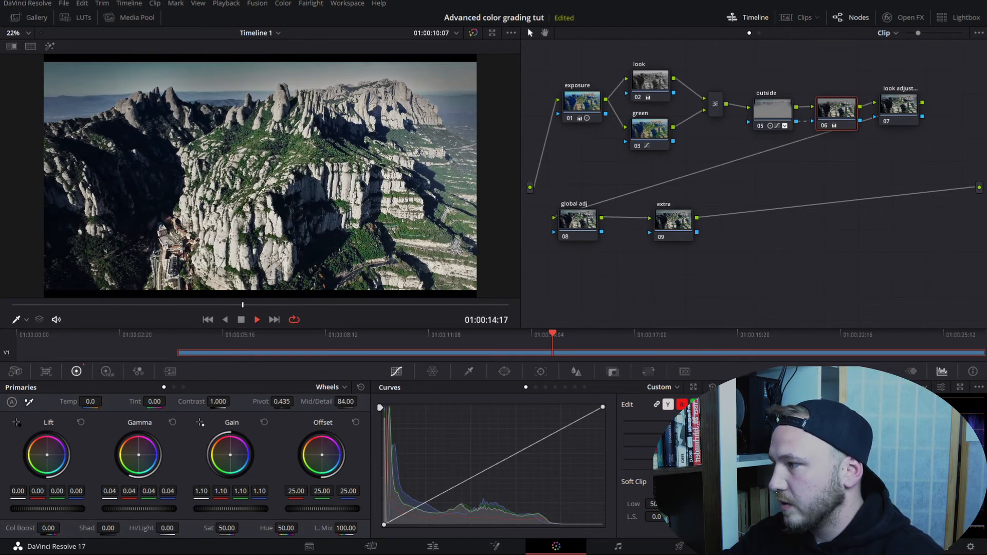
{"action": "key", "text": "ctrl+d"}
{"action": "key", "text": "ctrl+d"}
{"action": "key", "text": "ctrl+d"}
{"action": "key", "text": "ctrl+d"}
{"action": "key", "text": "ctrl+d"}
{"action": "key", "text": "ctrl+d"}
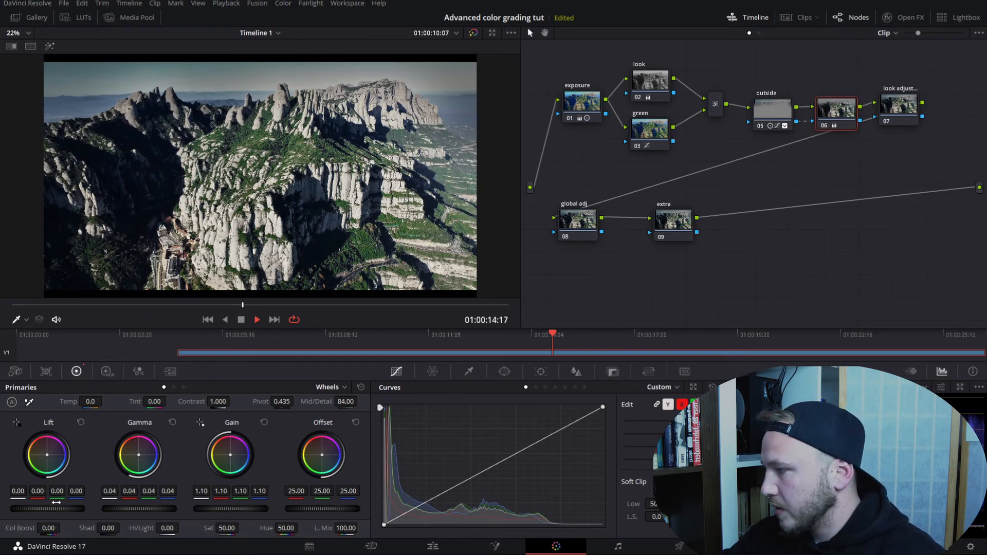
Lower node 06's lift to -0.01 and compare the image with the node disabled and enabled
{"action": "left_click_drag", "start_coordinate": [61, 510], "coordinate": [41, 509]}
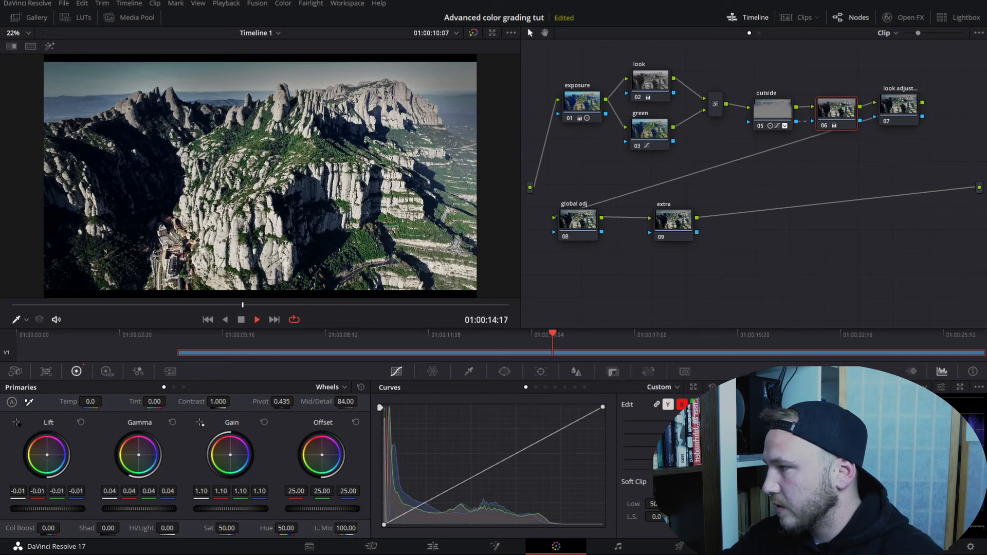
{"action": "left_click", "coordinate": [828, 125]}
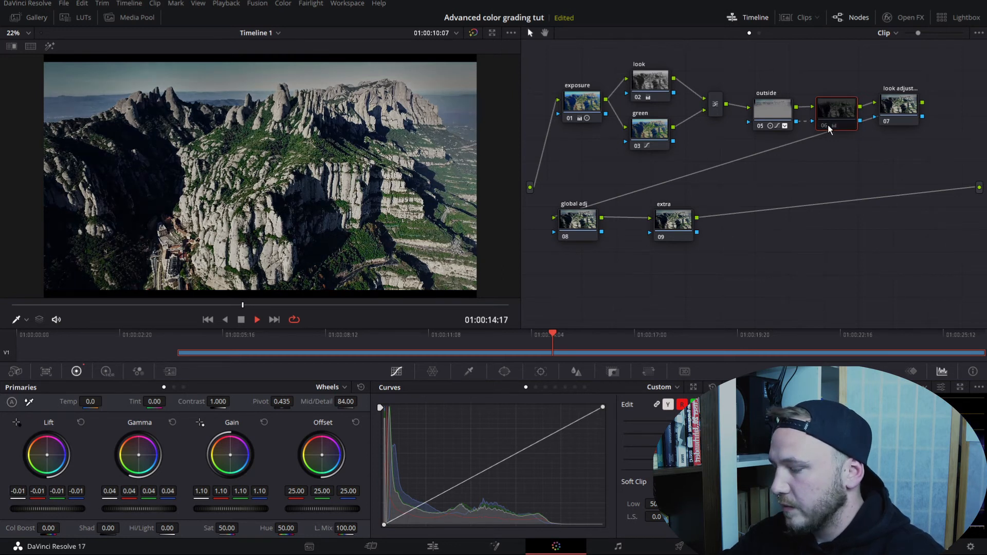
{"action": "key", "text": "ctrl+d"}
{"action": "key", "text": "ctrl+d"}
{"action": "key", "text": "ctrl+d"}
{"action": "key", "text": "ctrl+d"}
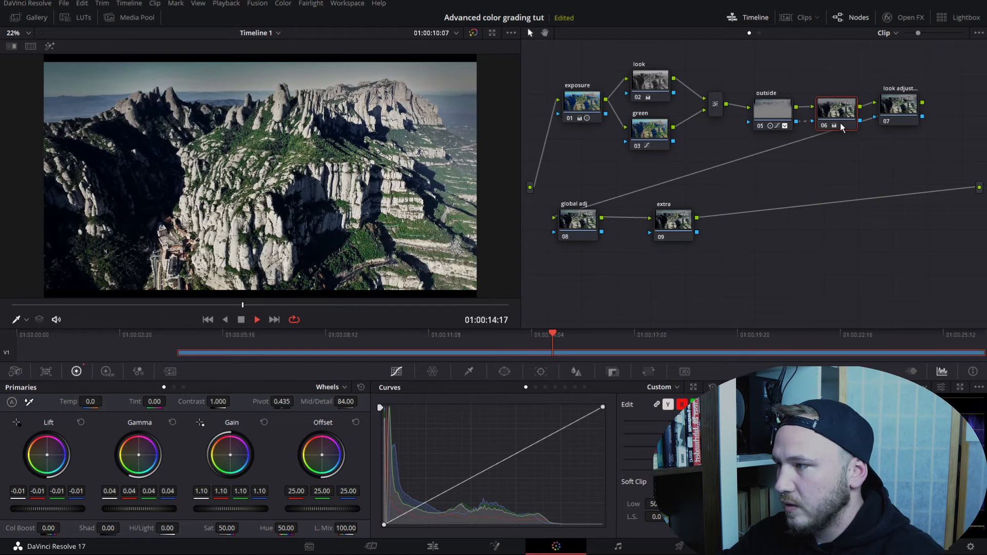
{"action": "key", "text": "ctrl+d"}
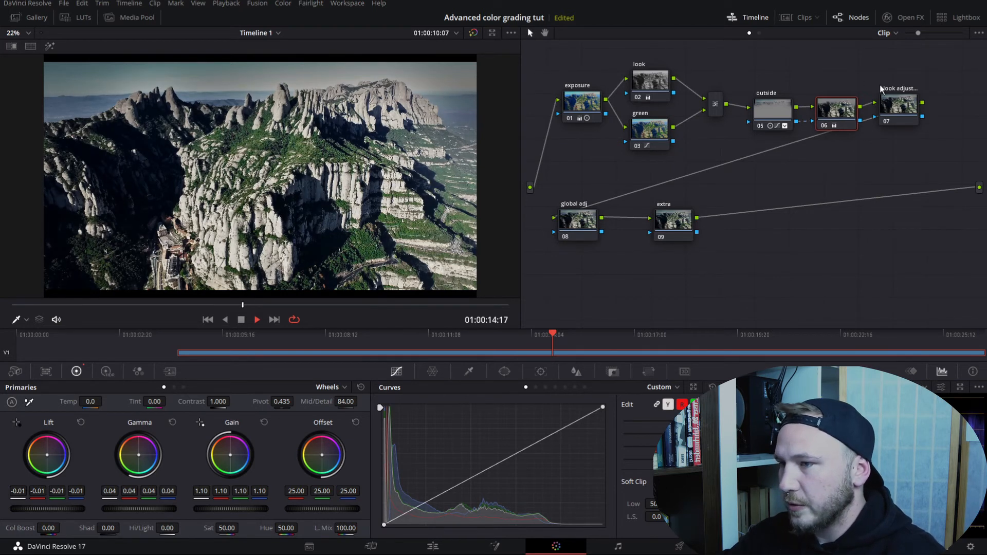
Space out the nodes around 06 and 07, and on the look adjustment node slightly raise the curve's black point and lower its white point
{"action": "left_click_drag", "start_coordinate": [839, 114], "coordinate": [846, 102]}
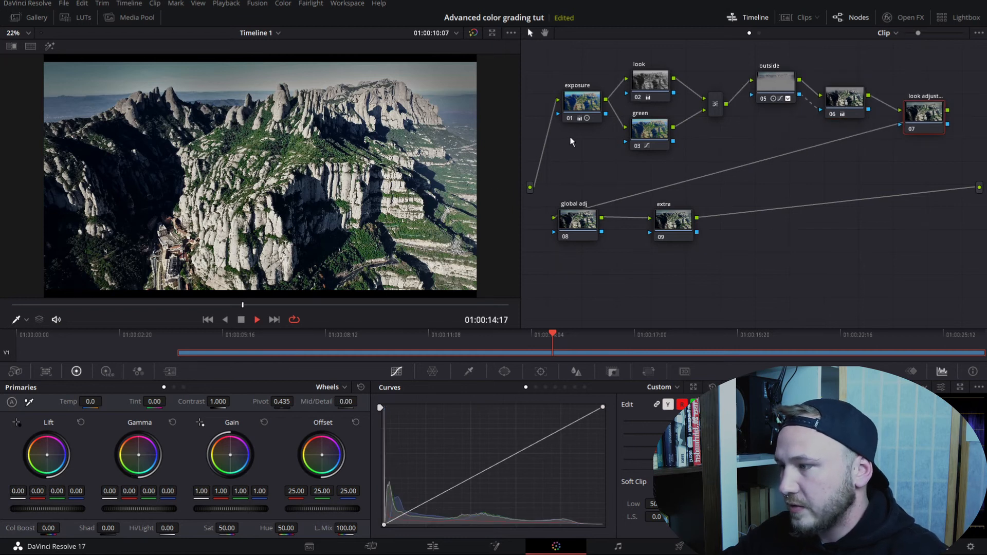
{"action": "left_click_drag", "start_coordinate": [926, 114], "coordinate": [948, 131]}
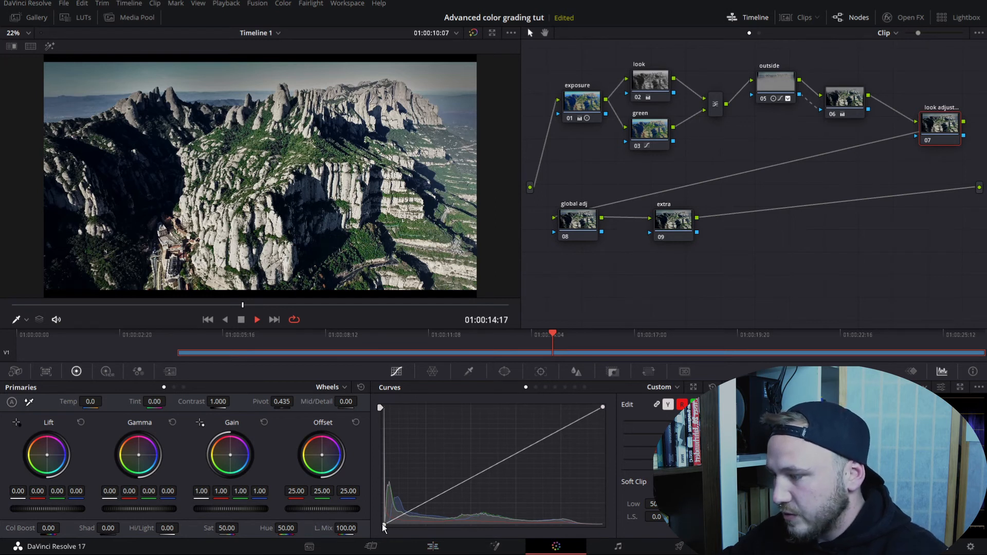
{"action": "mouse_move", "coordinate": [383, 523]}
{"action": "left_mouse_down"}
{"action": "mouse_move", "coordinate": [379, 449]}
{"action": "mouse_move", "coordinate": [380, 535]}
{"action": "mouse_move", "coordinate": [377, 521]}
{"action": "left_mouse_up"}
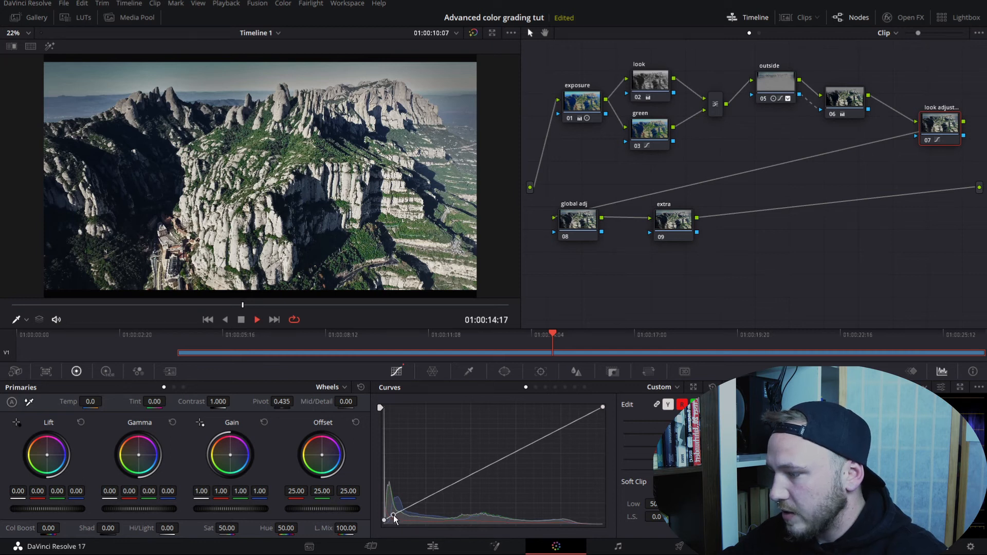
{"action": "mouse_move", "coordinate": [393, 515]}
{"action": "left_mouse_down"}
{"action": "mouse_move", "coordinate": [411, 520]}
{"action": "mouse_move", "coordinate": [394, 510]}
{"action": "mouse_move", "coordinate": [394, 518]}
{"action": "left_mouse_up"}
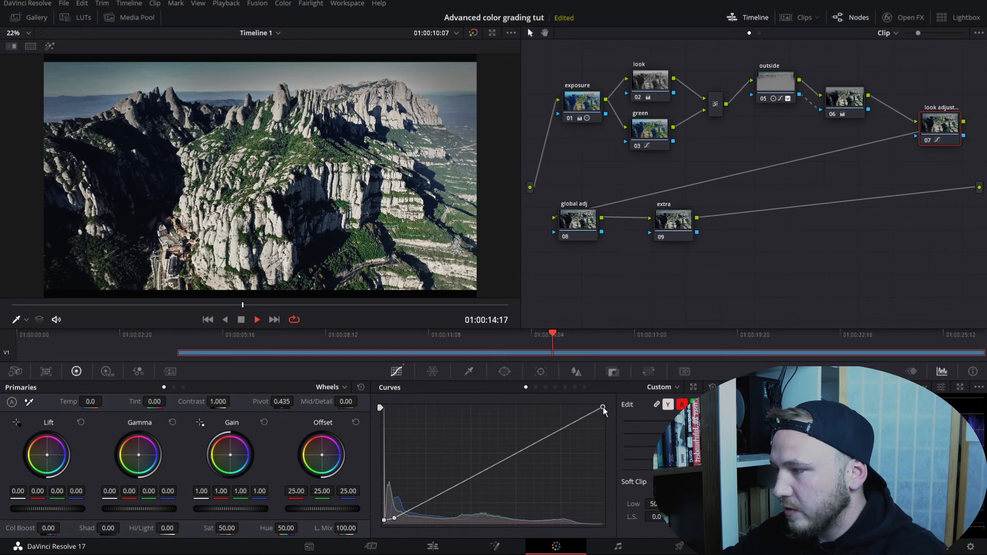
{"action": "left_click_drag", "start_coordinate": [603, 407], "coordinate": [577, 428]}
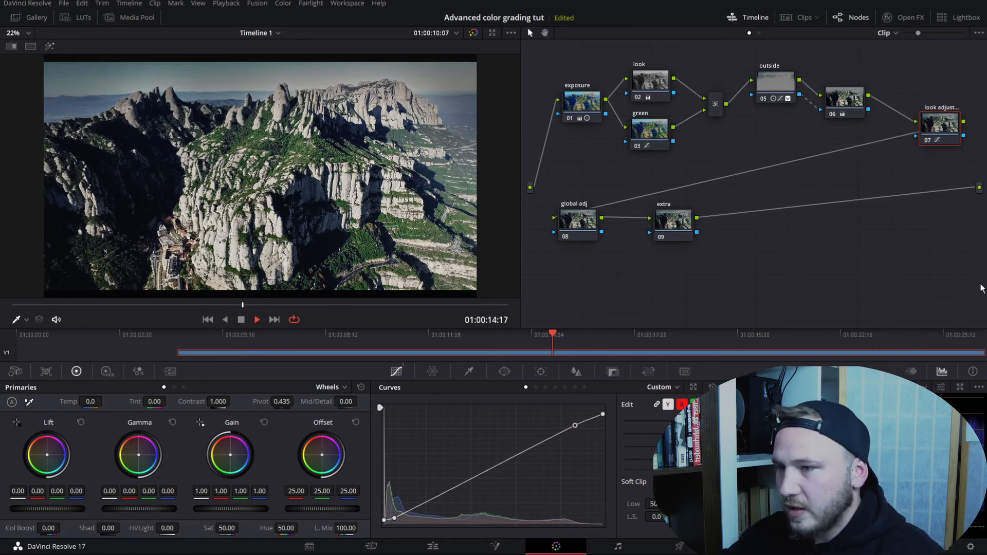
Compare the image with and without the look adjustment node by repeatedly disabling and enabling it
{"action": "key", "text": "ctrl+d"}
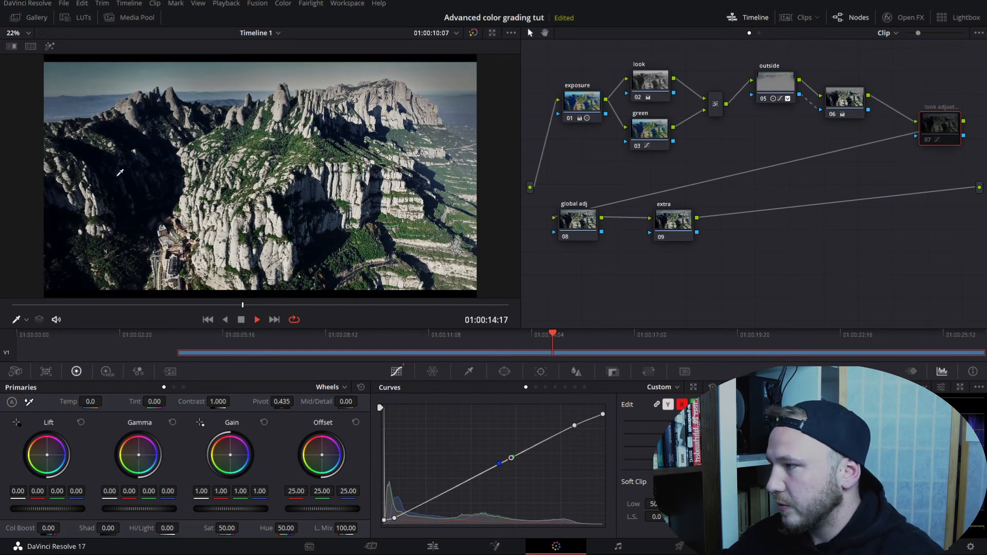
{"action": "key", "text": "ctrl+d"}
{"action": "key", "text": "ctrl+d"}
{"action": "key", "text": "ctrl+d"}
{"action": "key", "text": "ctrl+d"}
{"action": "key", "text": "ctrl+d"}
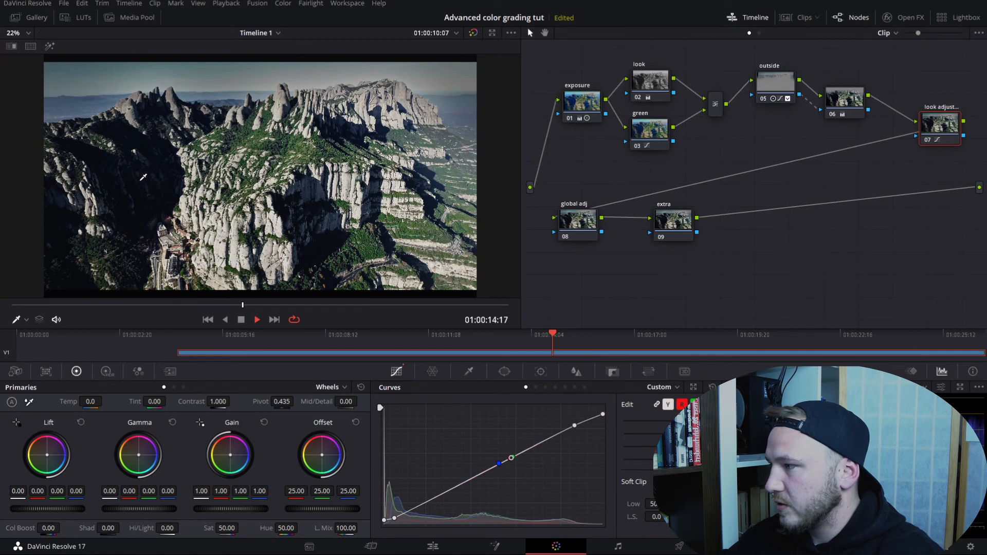
{"action": "key", "text": "ctrl+d"}
{"action": "key", "text": "ctrl+d"}
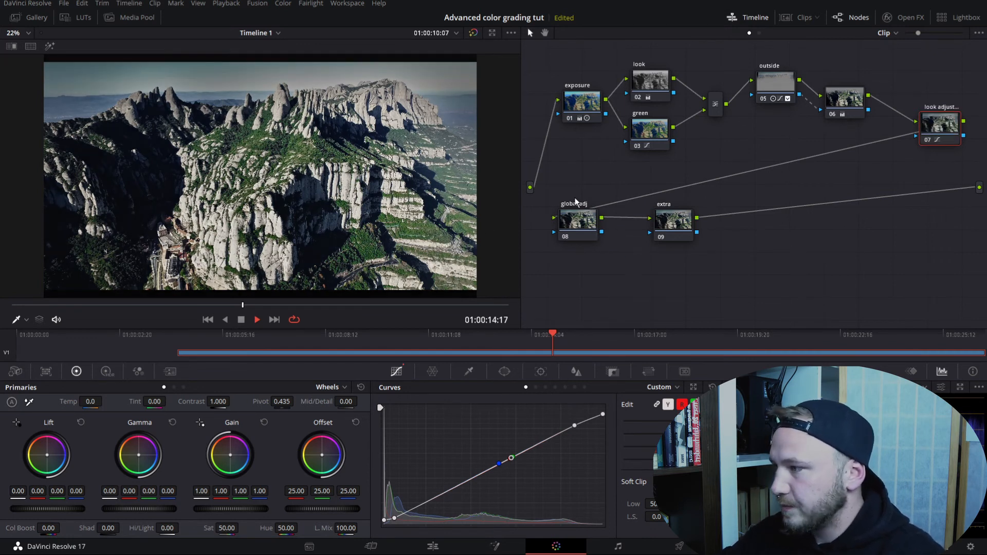
Enable editable splines for the global adj node's curve and bend both end handles into a soft S-curve
{"action": "left_click", "coordinate": [580, 221]}
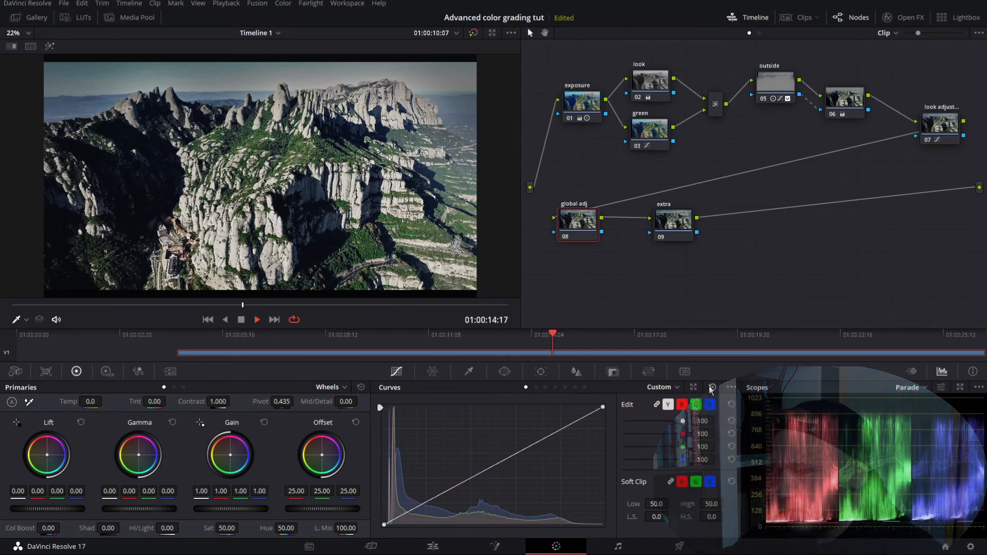
{"action": "left_click", "coordinate": [730, 386]}
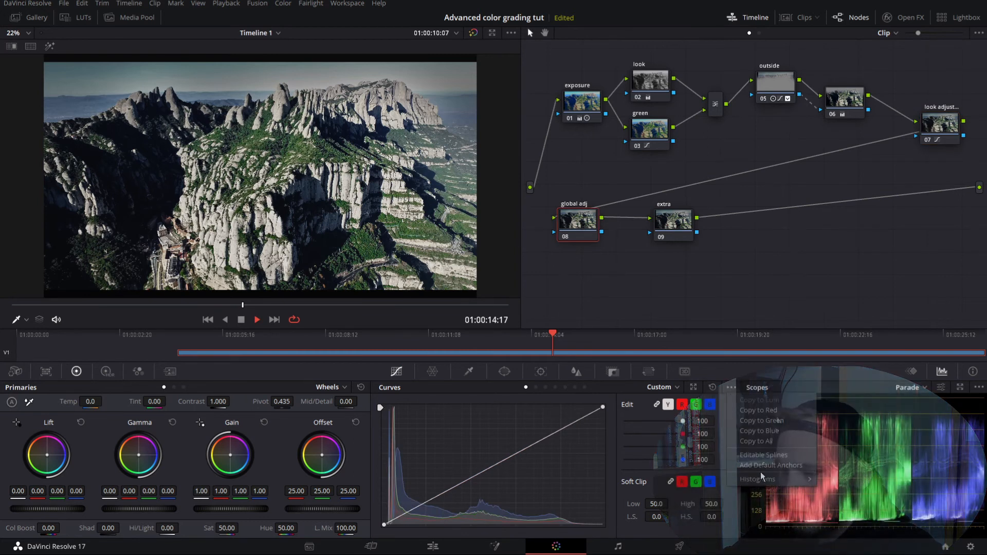
{"action": "left_click", "coordinate": [763, 457]}
{"action": "left_click_drag", "start_coordinate": [603, 408], "coordinate": [531, 436]}
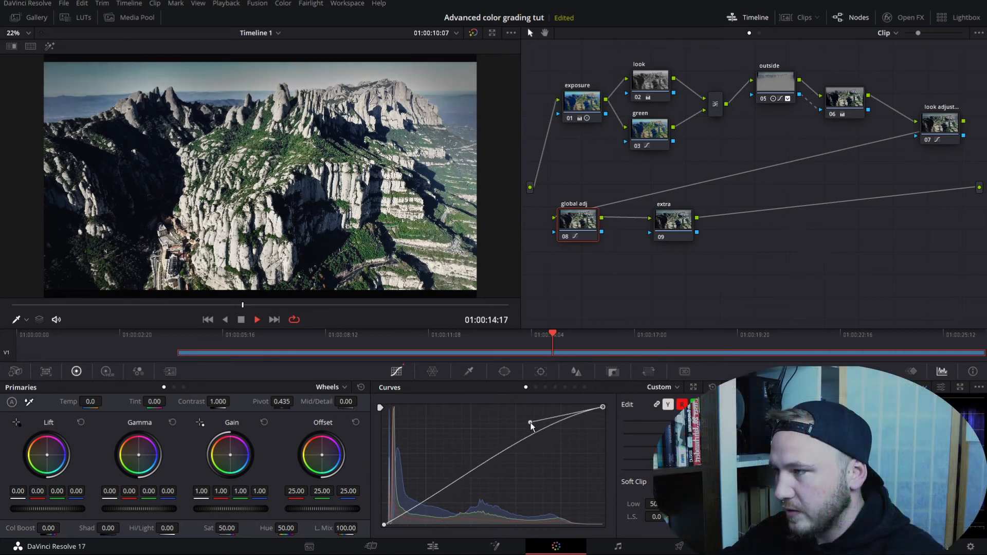
{"action": "left_click_drag", "start_coordinate": [531, 435], "coordinate": [533, 432]}
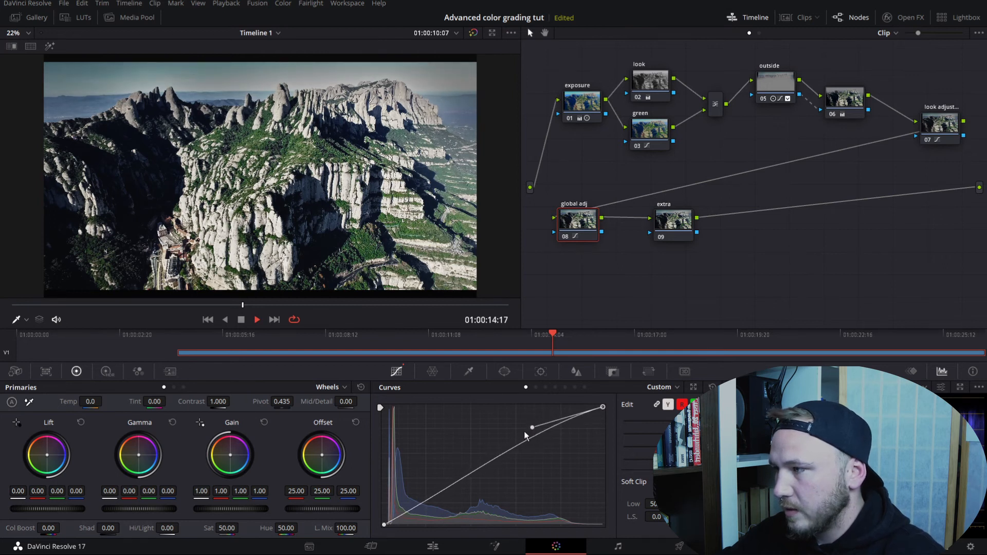
{"action": "left_click", "coordinate": [384, 525]}
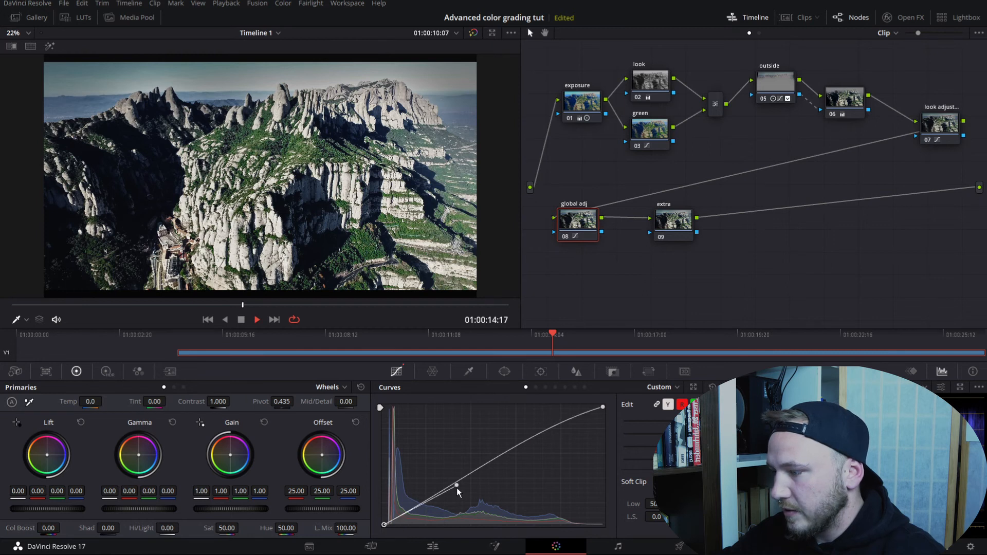
{"action": "left_click_drag", "start_coordinate": [456, 485], "coordinate": [443, 507]}
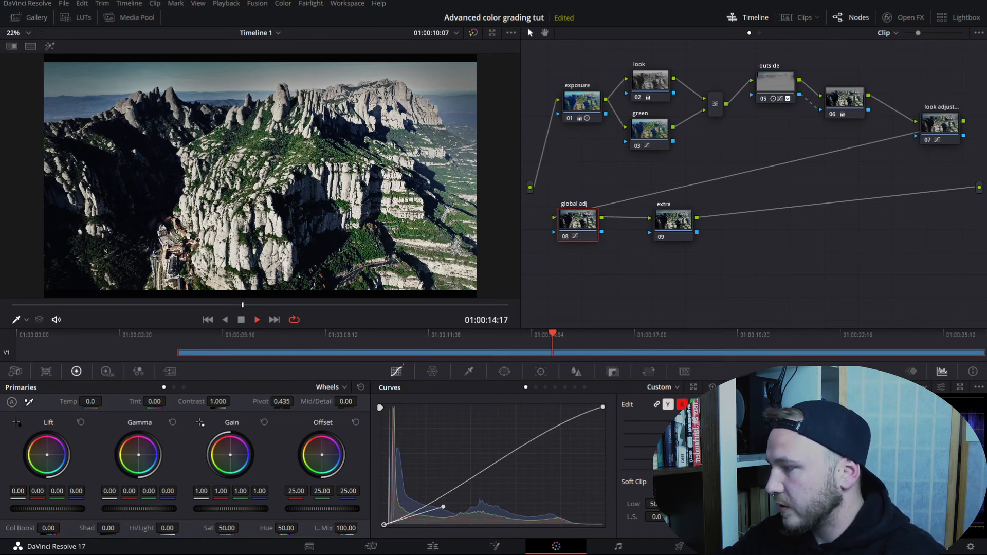
Set the global adj node's gamma to 0.02 and lift to -0.01, inspecting the dark valley at 25% and returning to the fitted frame
{"action": "left_click_drag", "start_coordinate": [139, 509], "coordinate": [148, 509]}
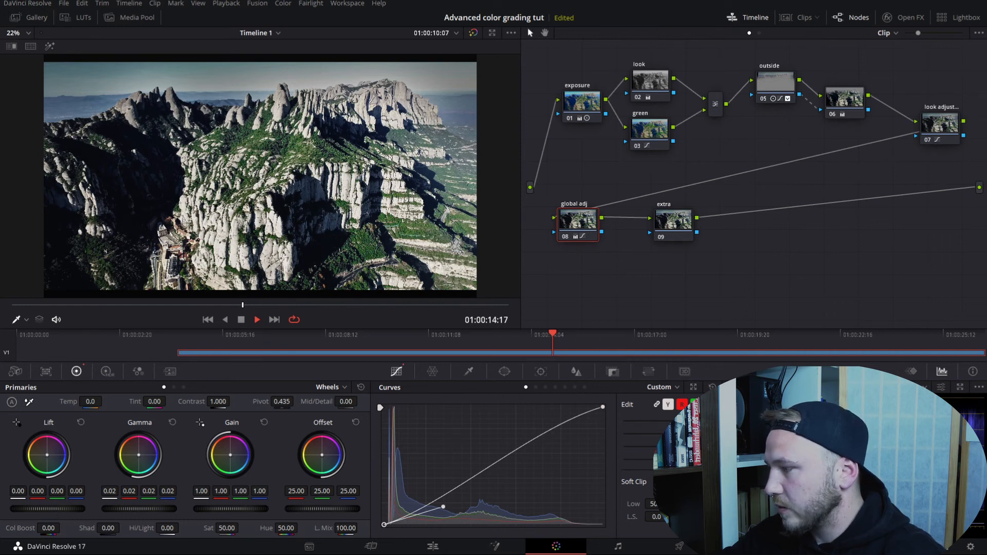
{"action": "left_click_drag", "start_coordinate": [48, 509], "coordinate": [44, 509]}
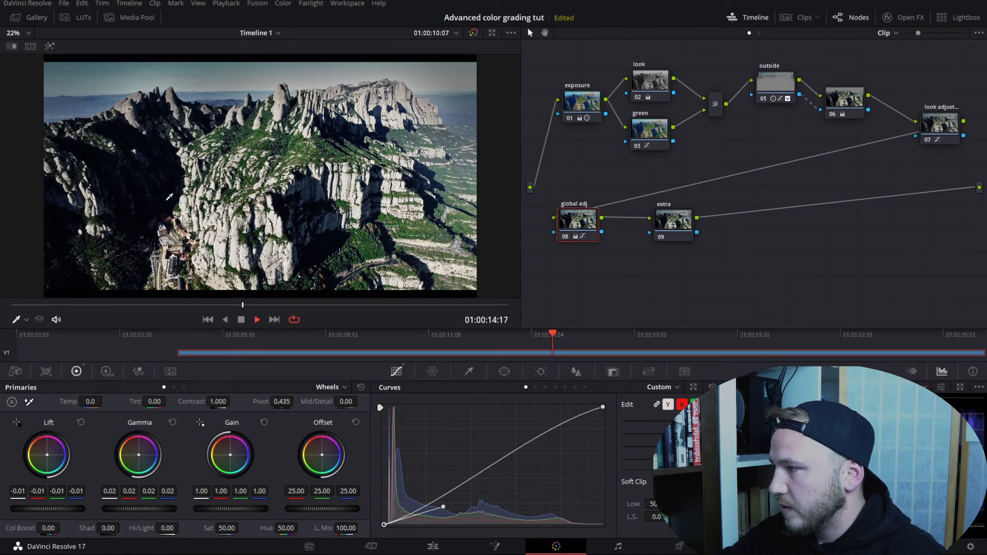
{"action": "left_click", "coordinate": [27, 33]}
{"action": "left_click", "coordinate": [20, 81]}
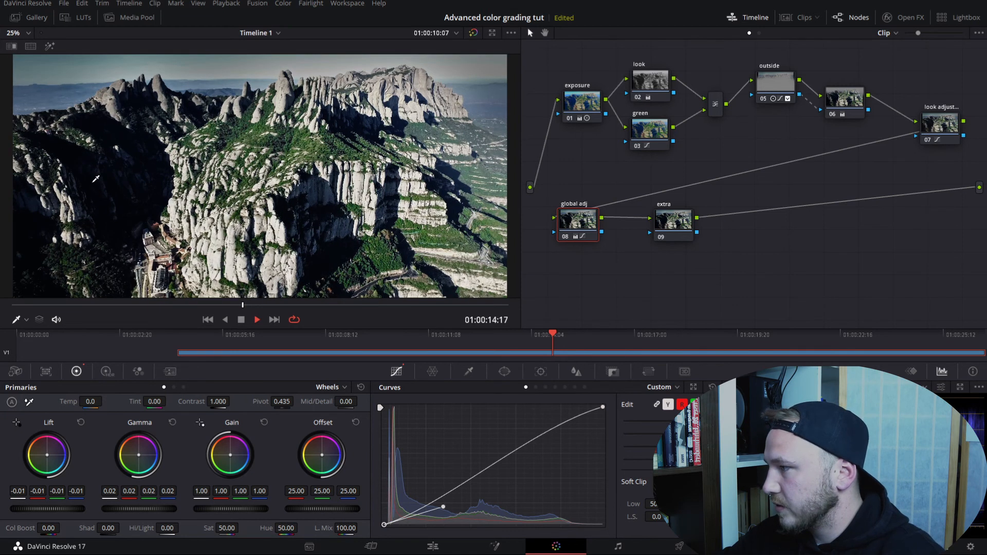
{"action": "left_click_drag", "start_coordinate": [92, 183], "coordinate": [210, 201]}
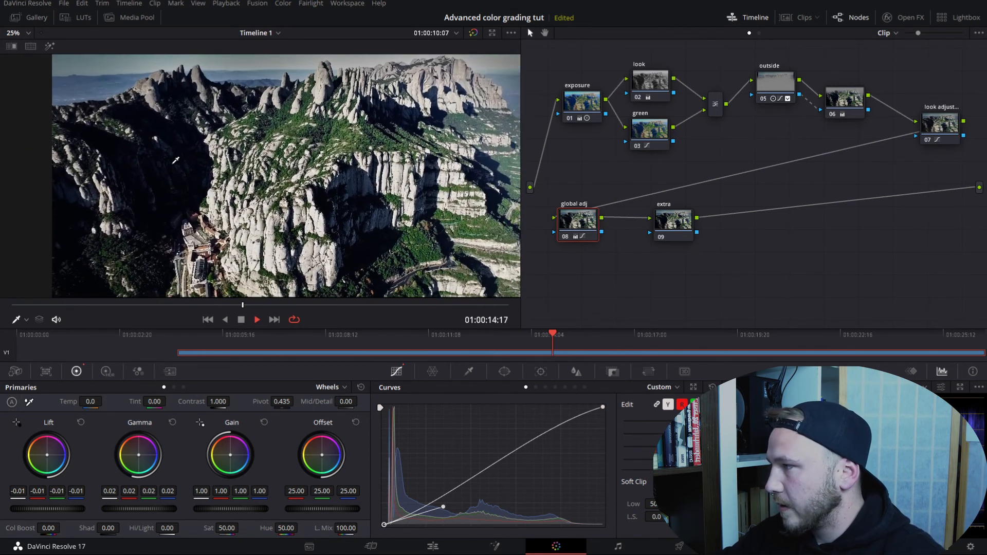
{"action": "left_click", "coordinate": [26, 33]}
{"action": "left_click", "coordinate": [25, 50]}
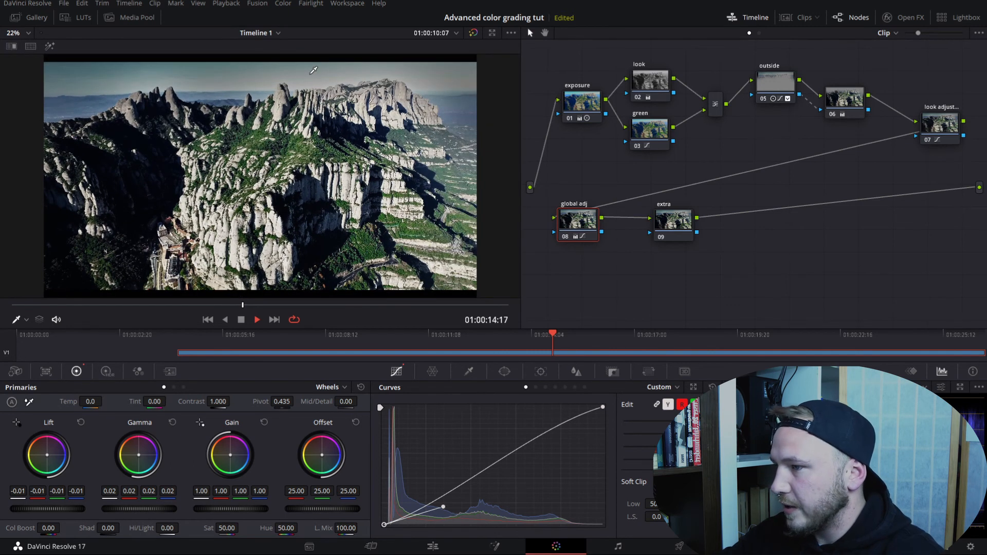
On the extra node, use the Log wheels to tint the highlights warm at red 0.23, green -0.07 and blue 0.02
{"action": "left_click", "coordinate": [683, 223]}
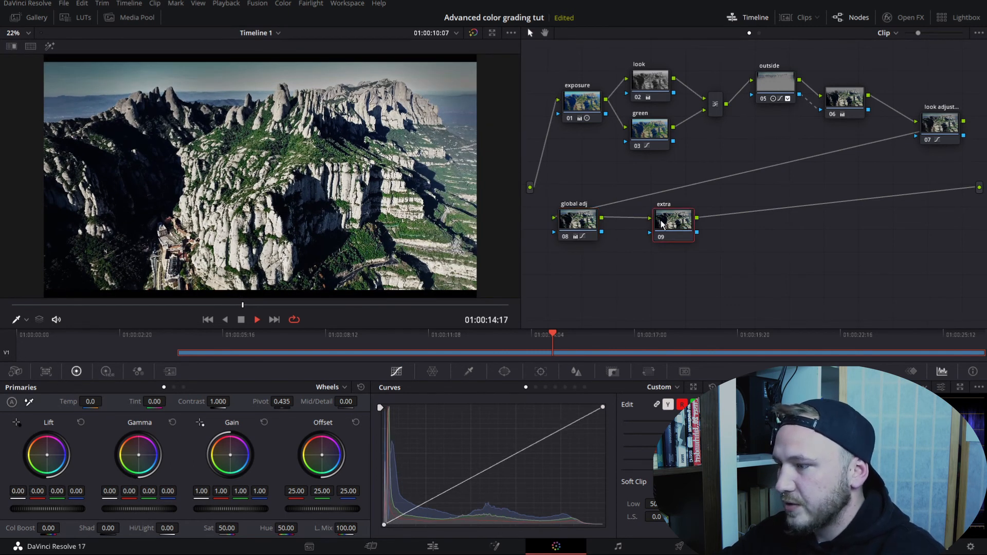
{"action": "left_click_drag", "start_coordinate": [661, 222], "coordinate": [663, 220]}
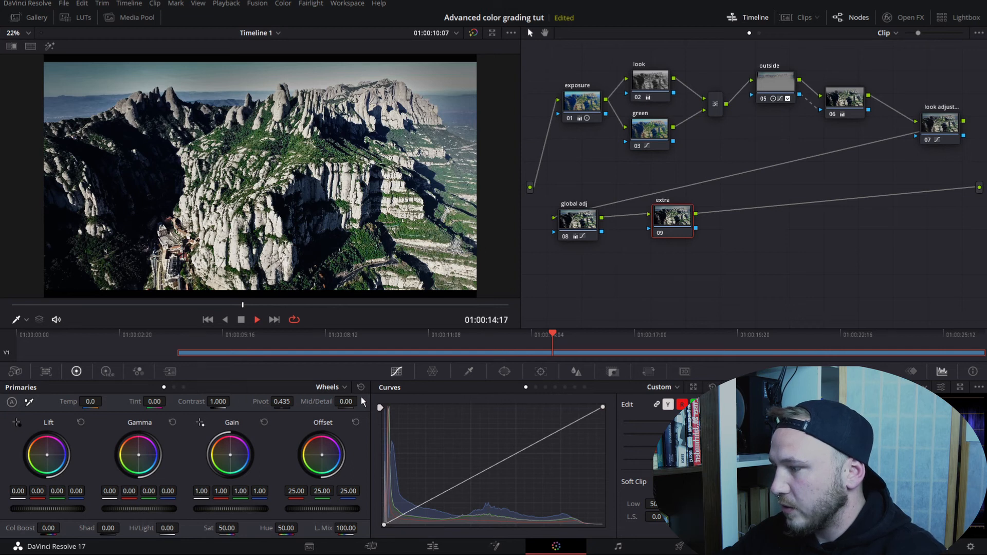
{"action": "left_click", "coordinate": [340, 387]}
{"action": "left_click", "coordinate": [335, 423]}
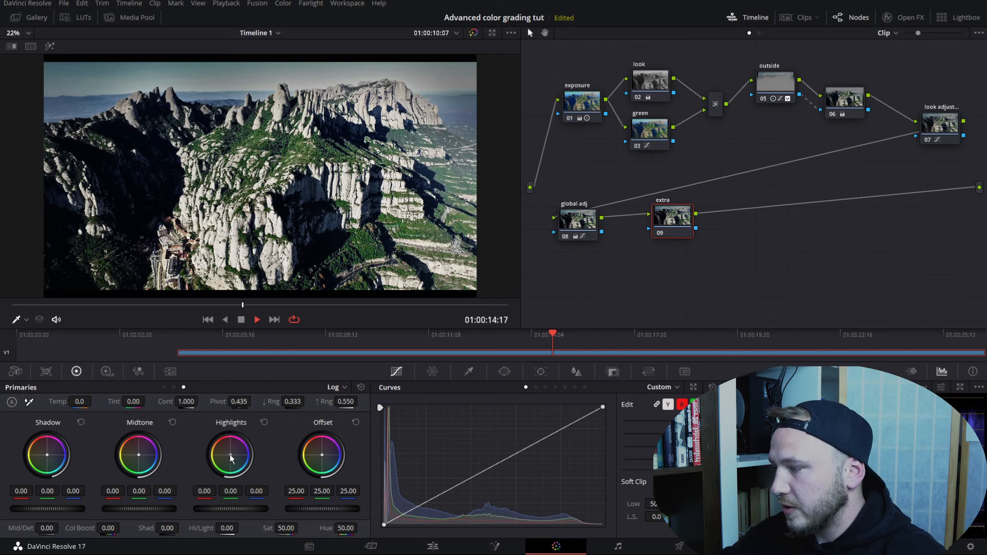
{"action": "left_click_drag", "start_coordinate": [230, 454], "coordinate": [230, 455]}
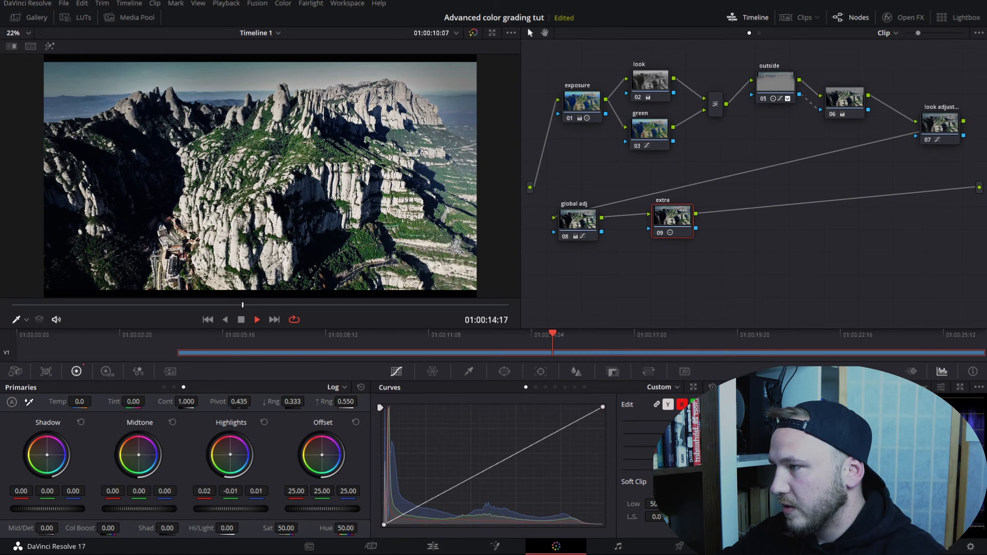
{"action": "left_click_drag", "start_coordinate": [230, 454], "coordinate": [231, 451]}
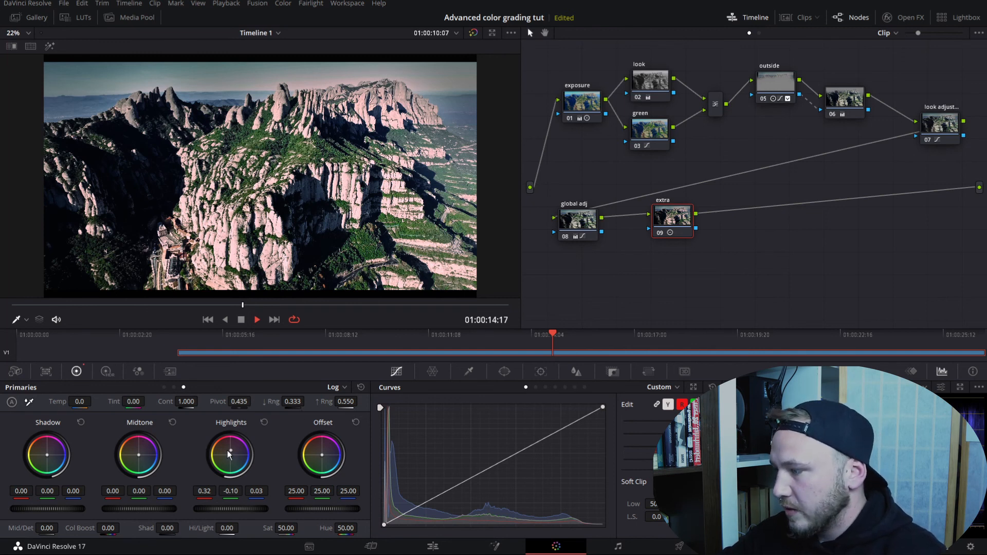
{"action": "left_click_drag", "start_coordinate": [230, 455], "coordinate": [229, 455]}
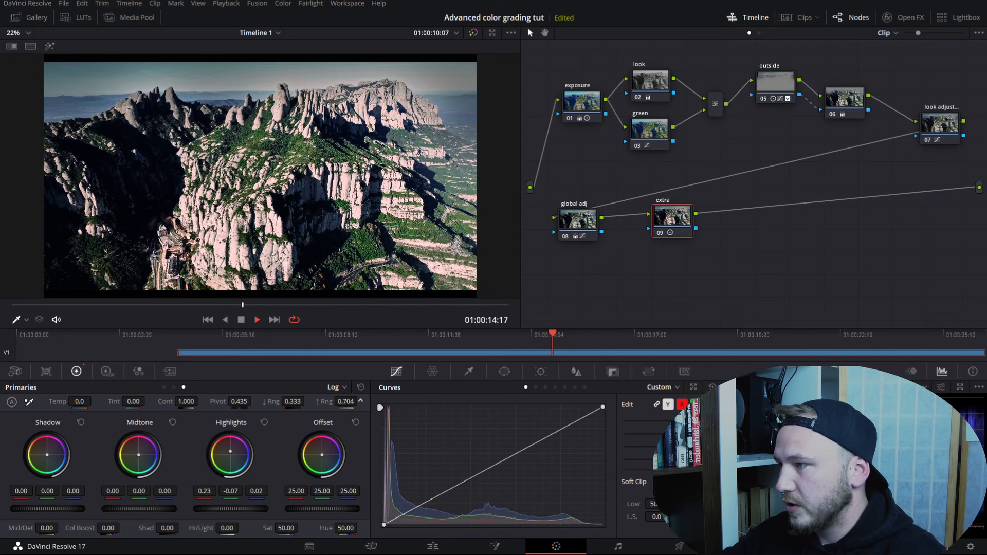
Set the extra node's high range to 0.704 and its highlights to red 0.33, green -0.11 and blue 0.09
{"action": "mouse_move", "coordinate": [360, 401]}
{"action": "left_mouse_down"}
{"action": "mouse_move", "coordinate": [333, 402]}
{"action": "mouse_move", "coordinate": [361, 402]}
{"action": "left_mouse_up"}
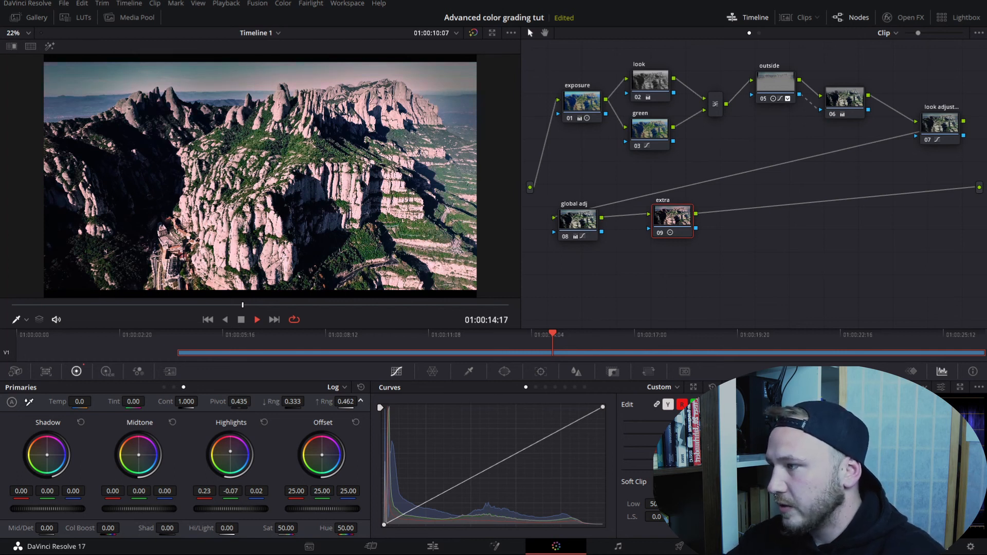
{"action": "left_click_drag", "start_coordinate": [361, 401], "coordinate": [361, 401]}
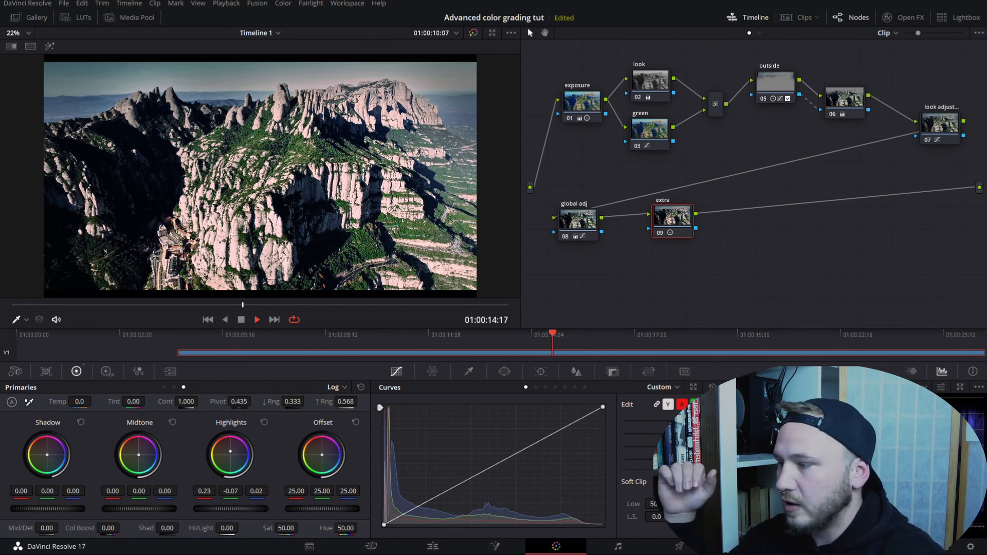
{"action": "left_click_drag", "start_coordinate": [361, 401], "coordinate": [361, 401]}
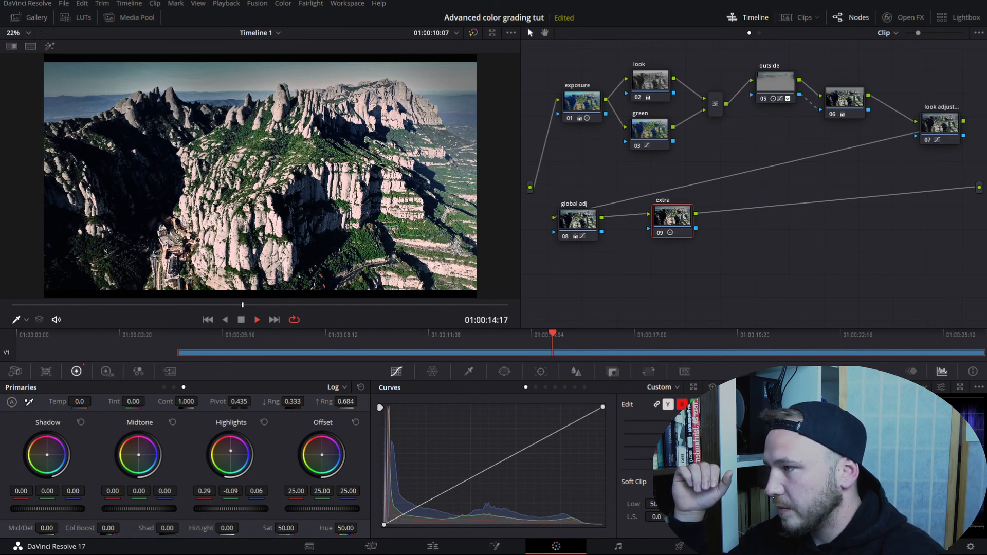
{"action": "left_click_drag", "start_coordinate": [231, 451], "coordinate": [231, 450]}
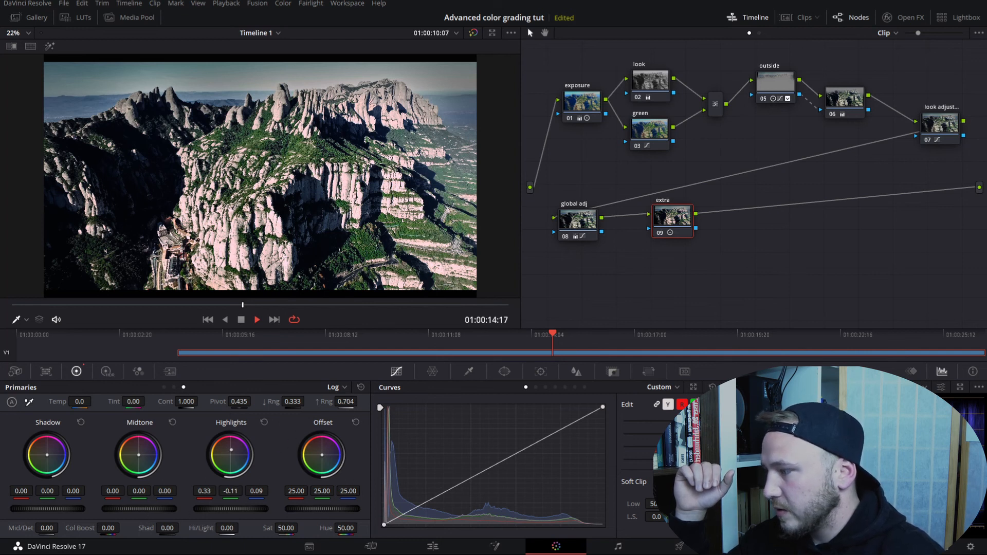
Lower the global adj node's gain to 0.94 using the primaries wheels
{"action": "left_click", "coordinate": [342, 388]}
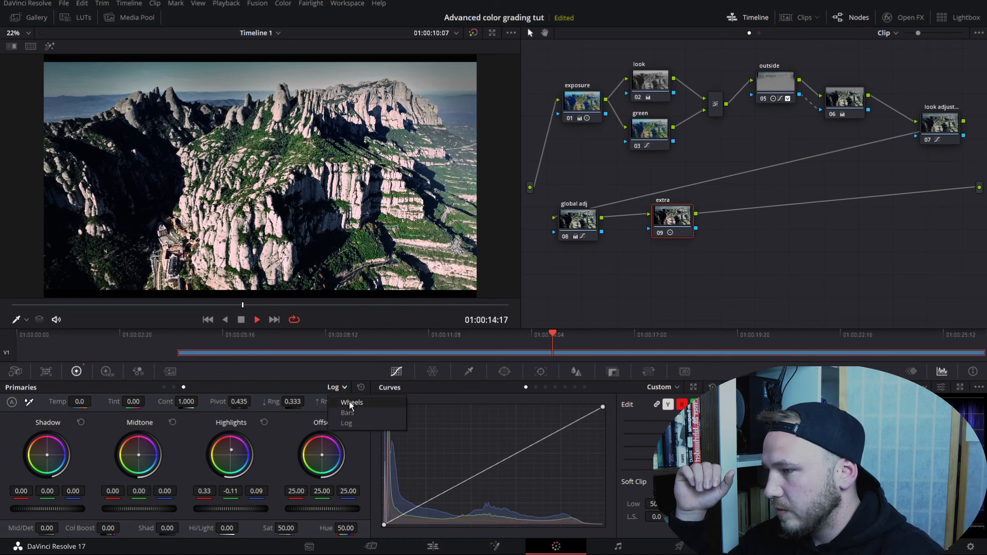
{"action": "left_click", "coordinate": [570, 223]}
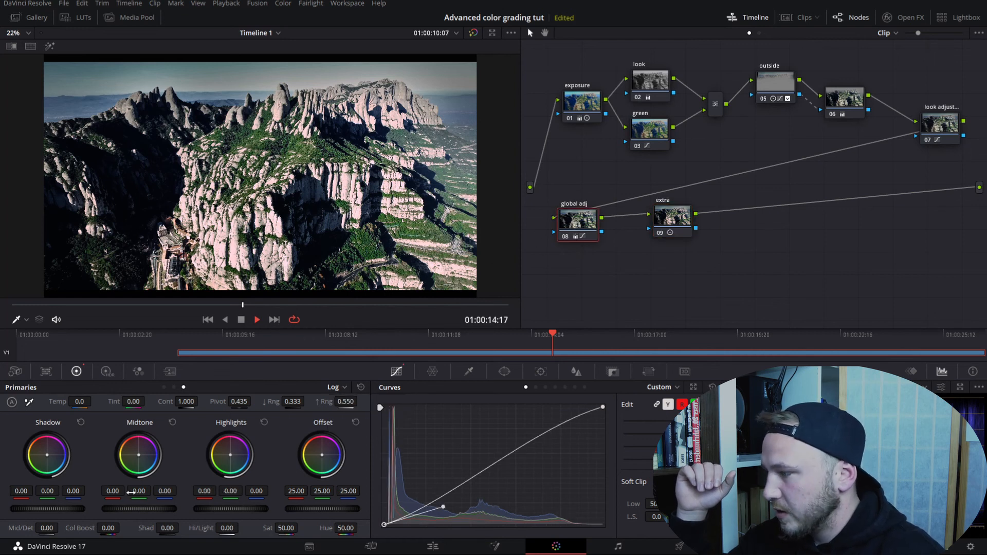
{"action": "left_click", "coordinate": [344, 387]}
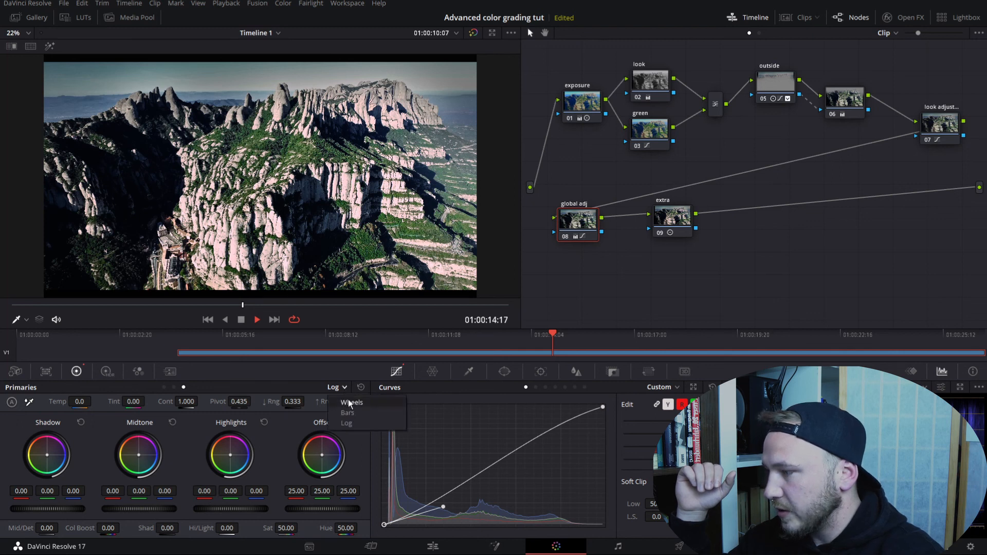
{"action": "left_click", "coordinate": [345, 398]}
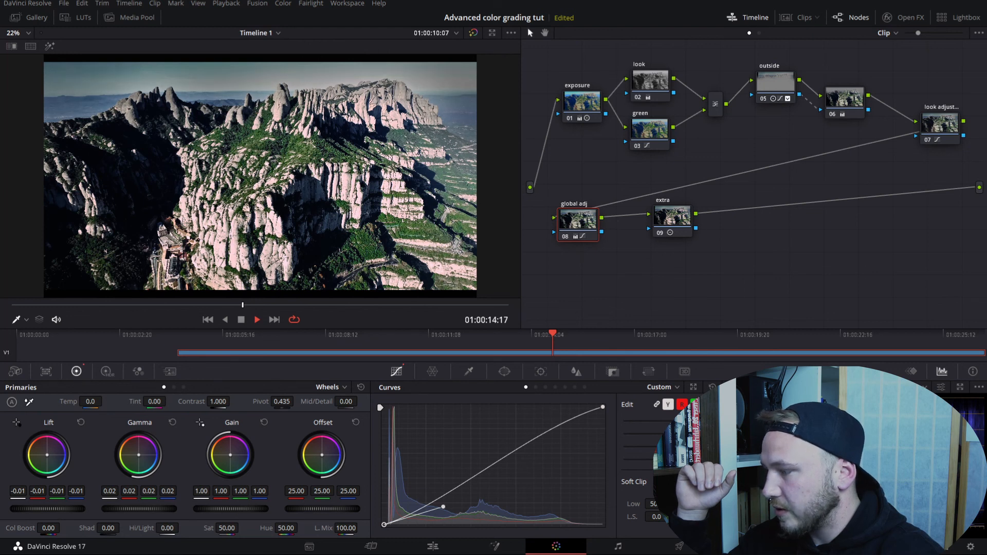
{"action": "left_click_drag", "start_coordinate": [230, 509], "coordinate": [215, 508]}
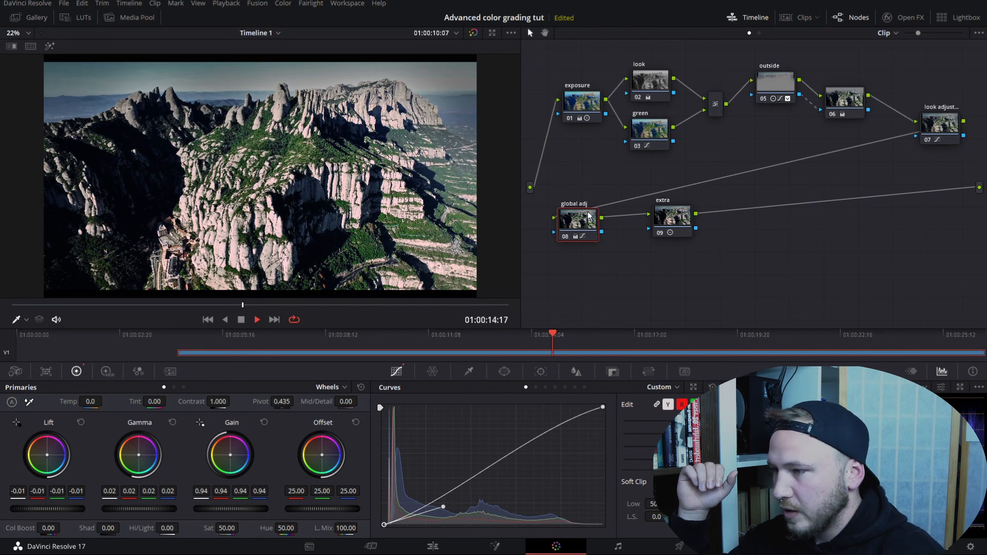
Strengthen the extra node's warm Log highlights to red 0.57, green -0.18 and blue 0.10
{"action": "left_click", "coordinate": [659, 221]}
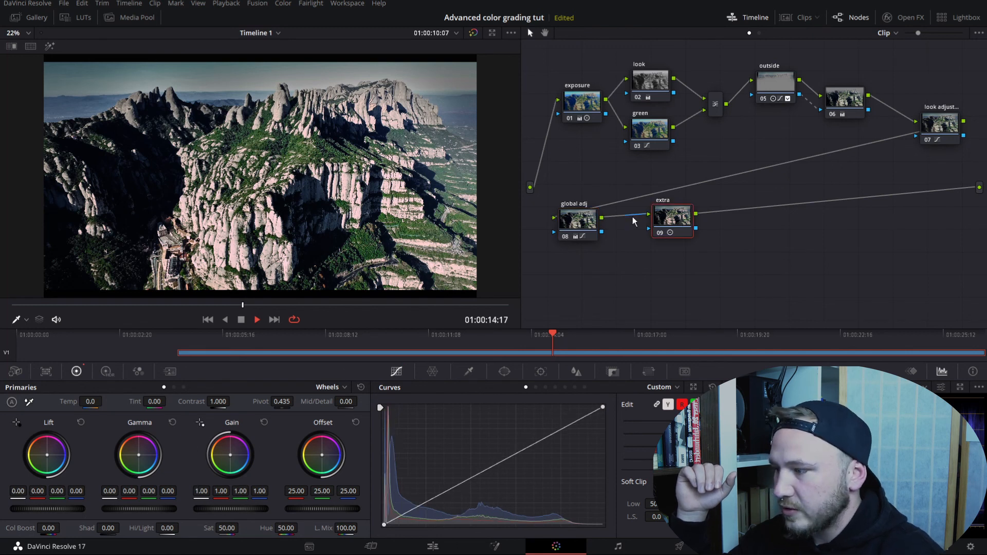
{"action": "left_click", "coordinate": [337, 388]}
{"action": "left_click", "coordinate": [335, 423]}
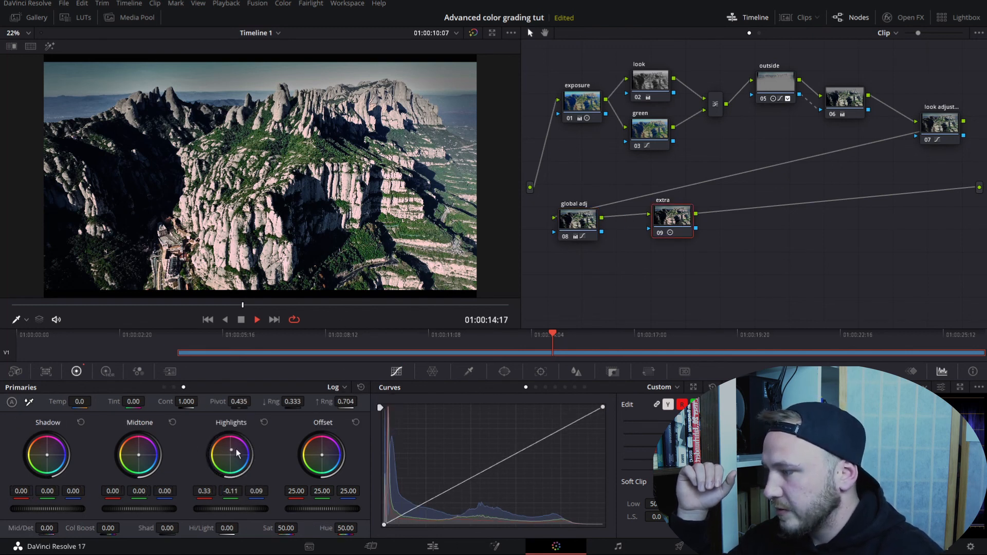
{"action": "left_click_drag", "start_coordinate": [232, 450], "coordinate": [233, 449]}
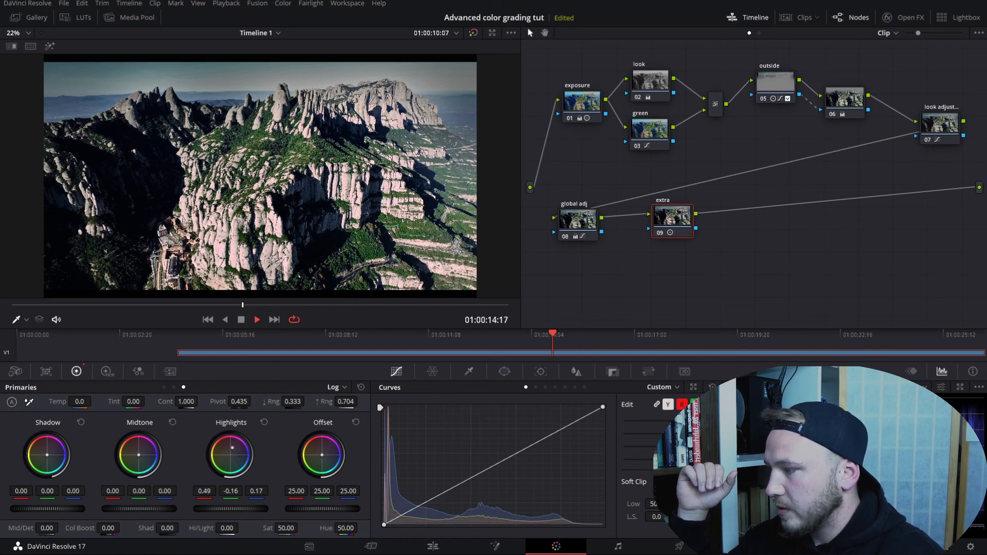
{"action": "left_click_drag", "start_coordinate": [233, 446], "coordinate": [232, 446]}
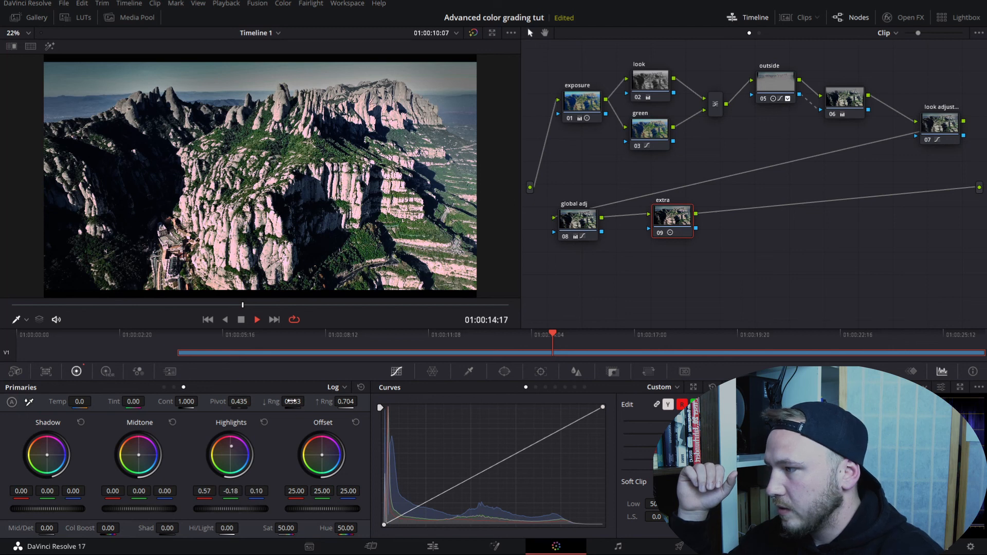
Keep the extra node's low range at its default, set its high range to 0.786, and view the graded image full screen
{"action": "left_click_drag", "start_coordinate": [292, 402], "coordinate": [273, 402]}
{"action": "double_click", "coordinate": [272, 402]}
{"action": "left_click_drag", "start_coordinate": [345, 401], "coordinate": [337, 401]}
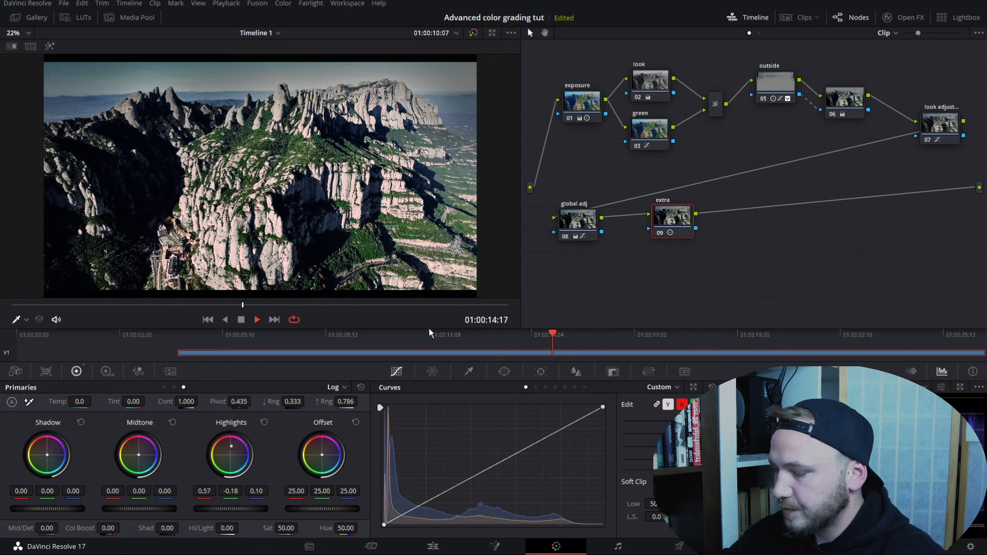
{"action": "key", "text": "ctrl+f"}
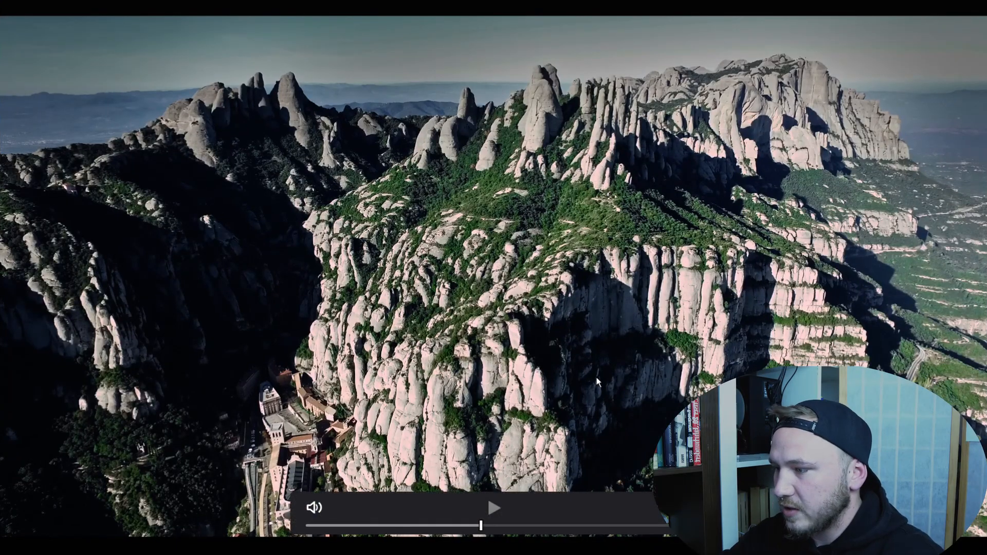